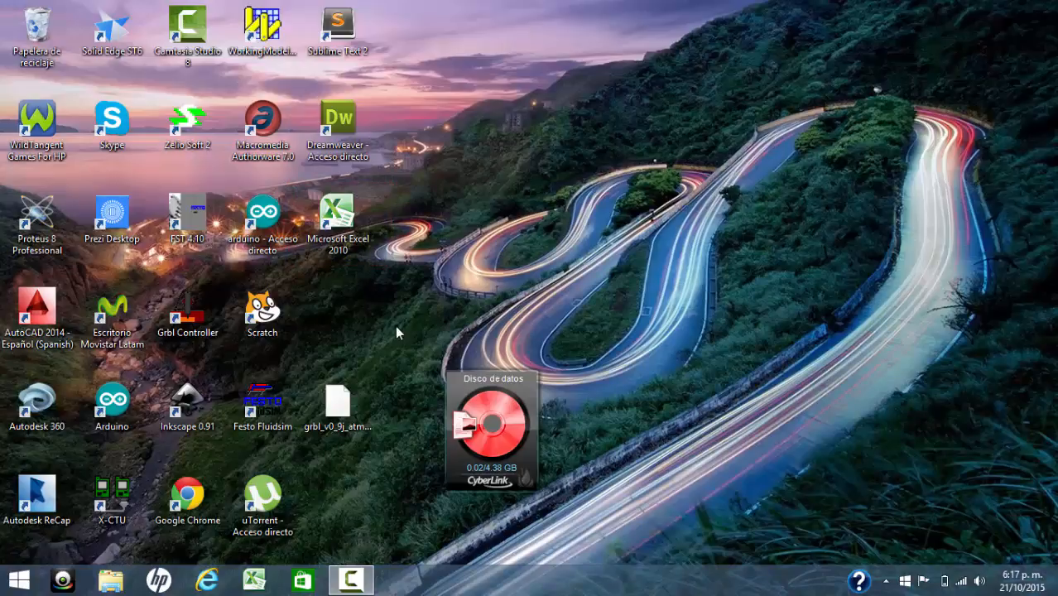
Launch Microsoft Excel 2010 from the Microsoft Office group in the full list of installed applications
left_click(18, 584)
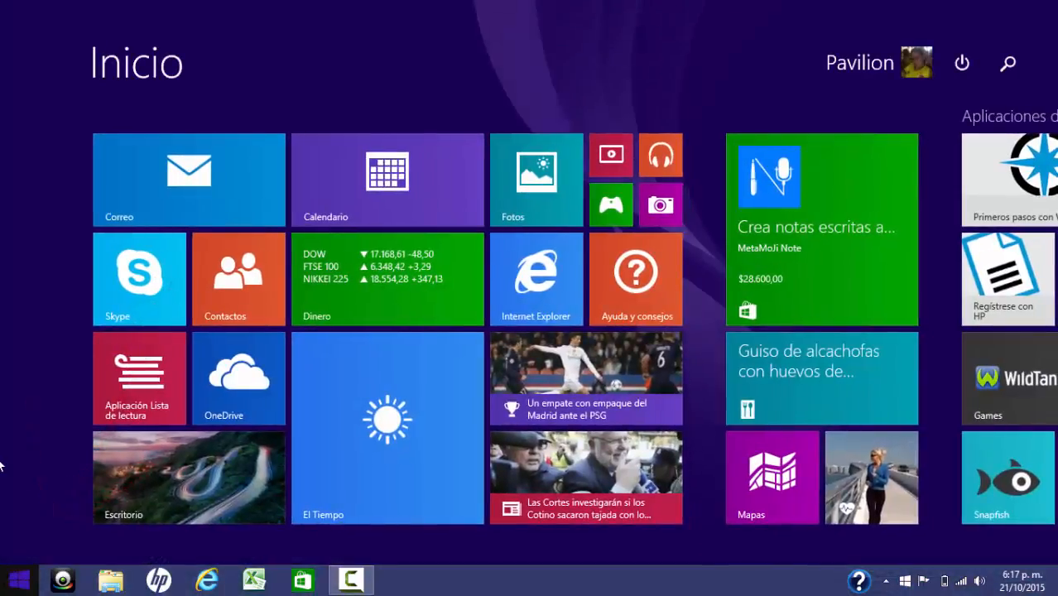
scroll(529, 331, "down", 3)
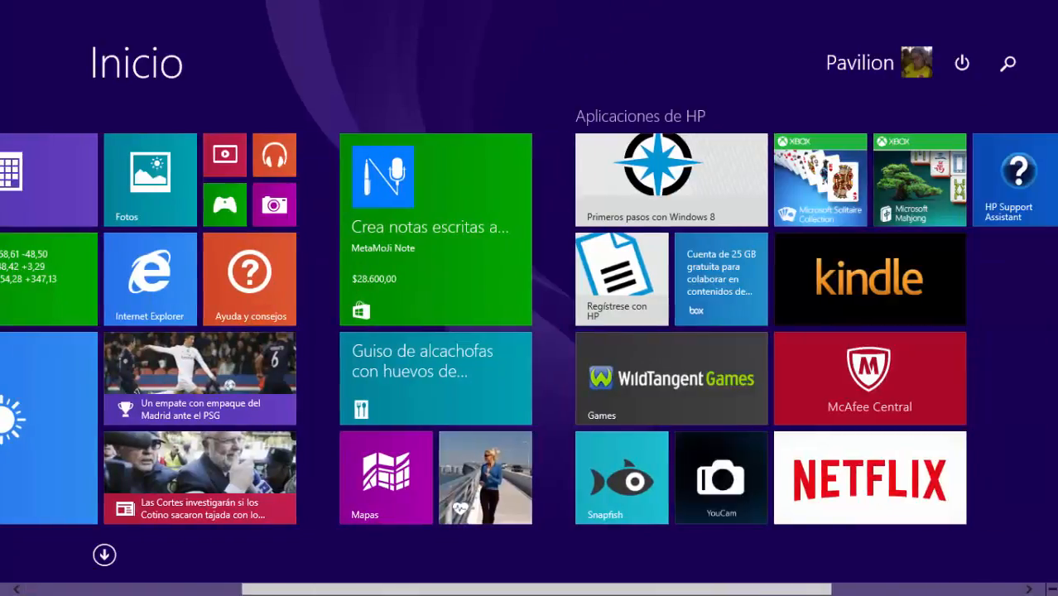
scroll(528, 331, "down", 3)
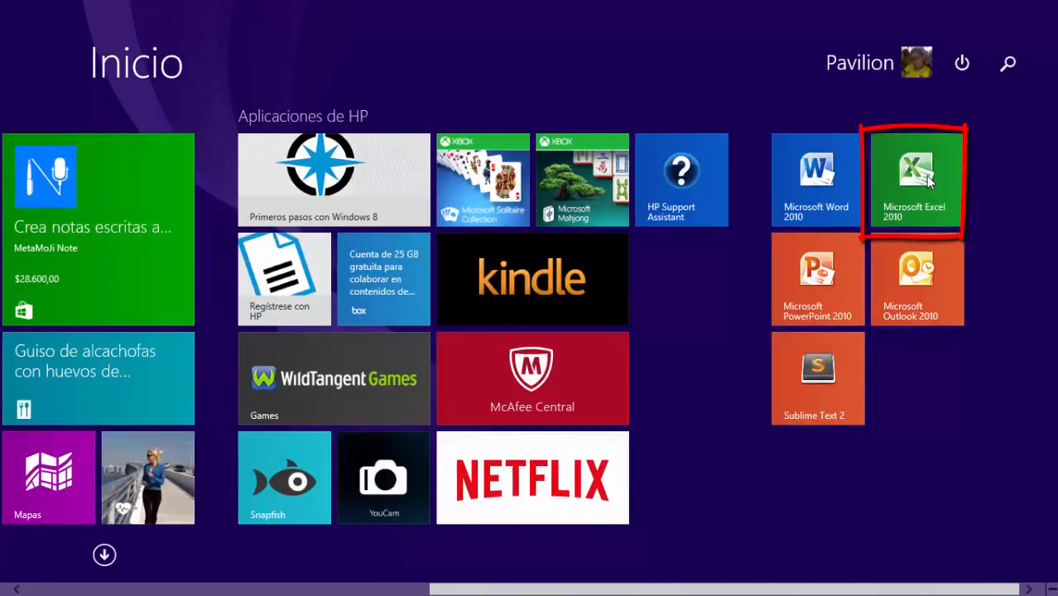
scroll(529, 331, "up", 6)
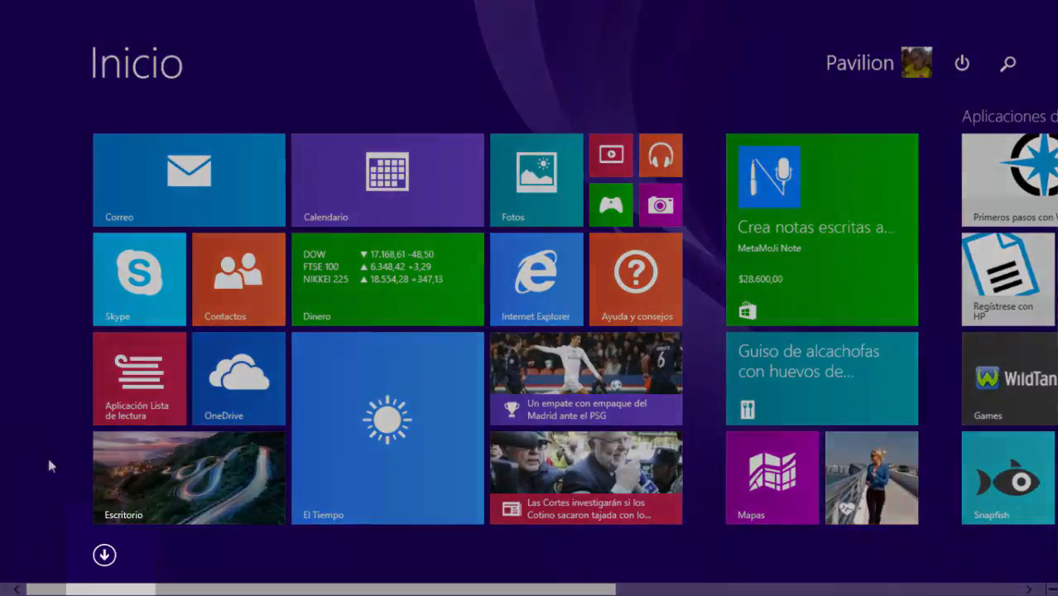
left_click(104, 553)
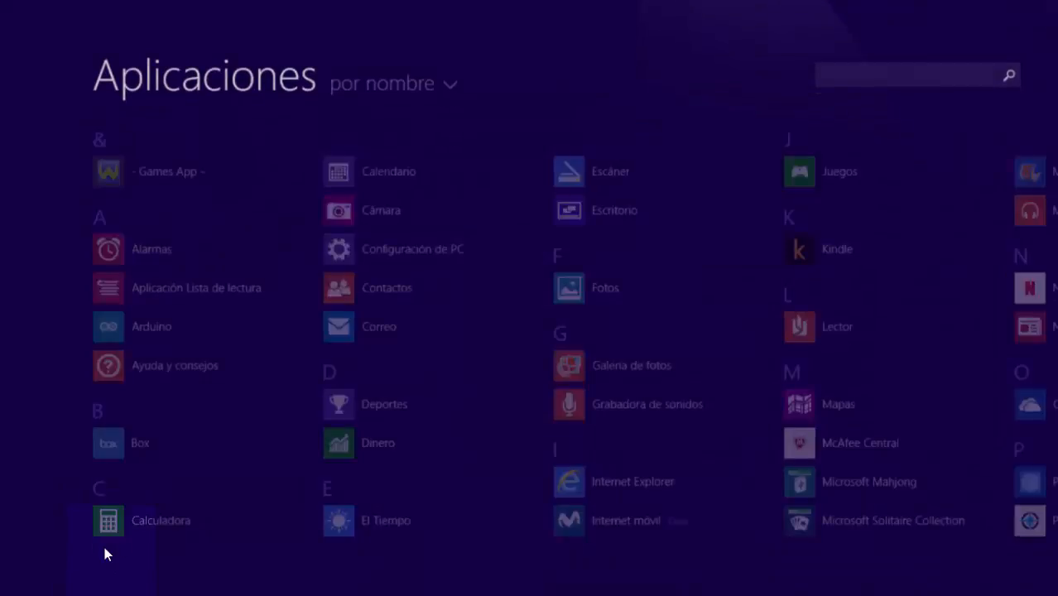
scroll(520, 421, "down", 5)
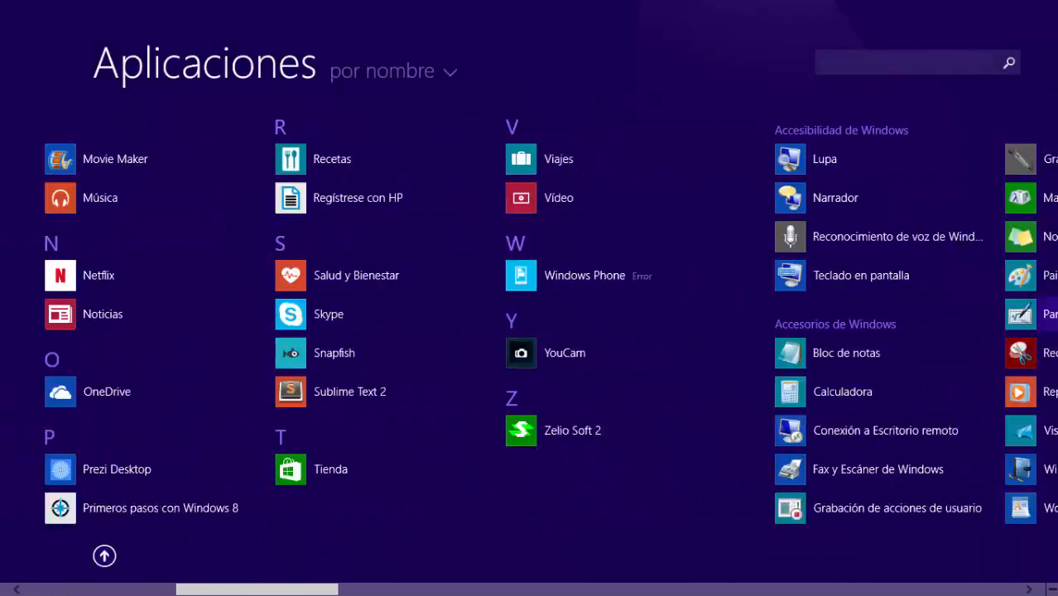
scroll(529, 331, "down", 10)
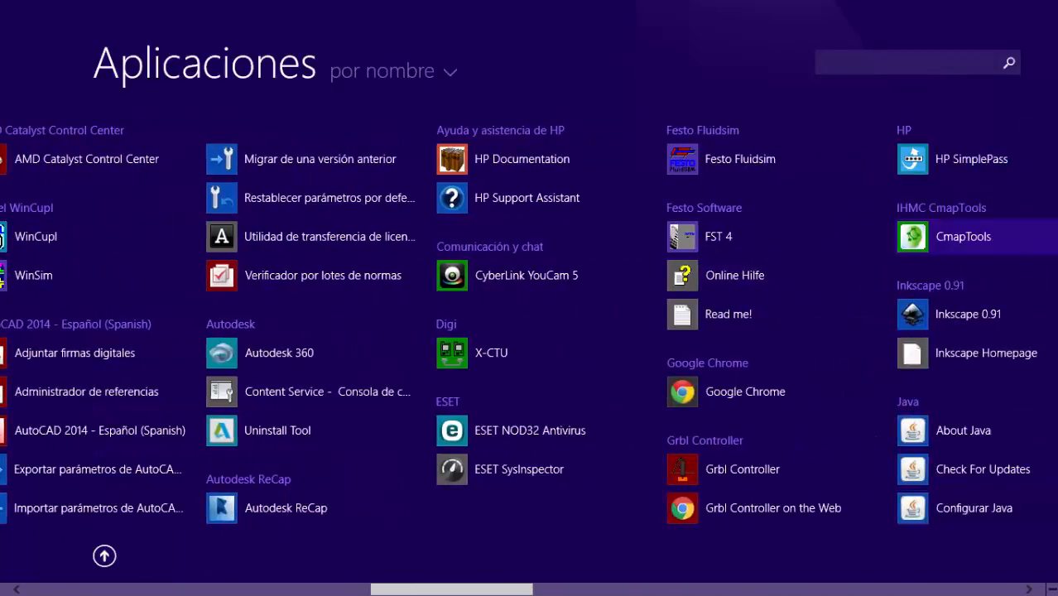
scroll(529, 331, "down", 8)
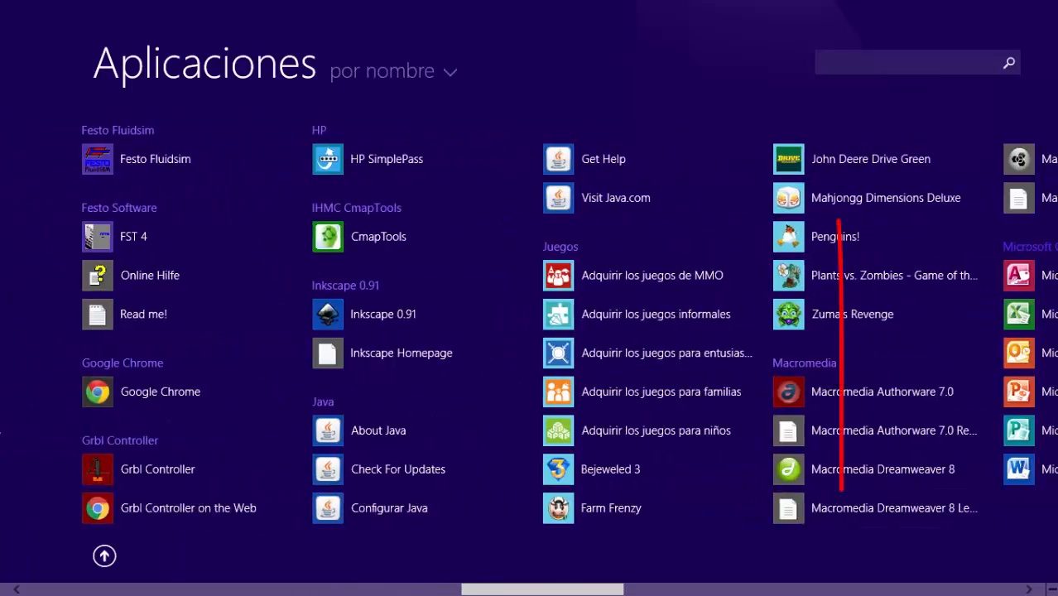
scroll(529, 331, "down", 2)
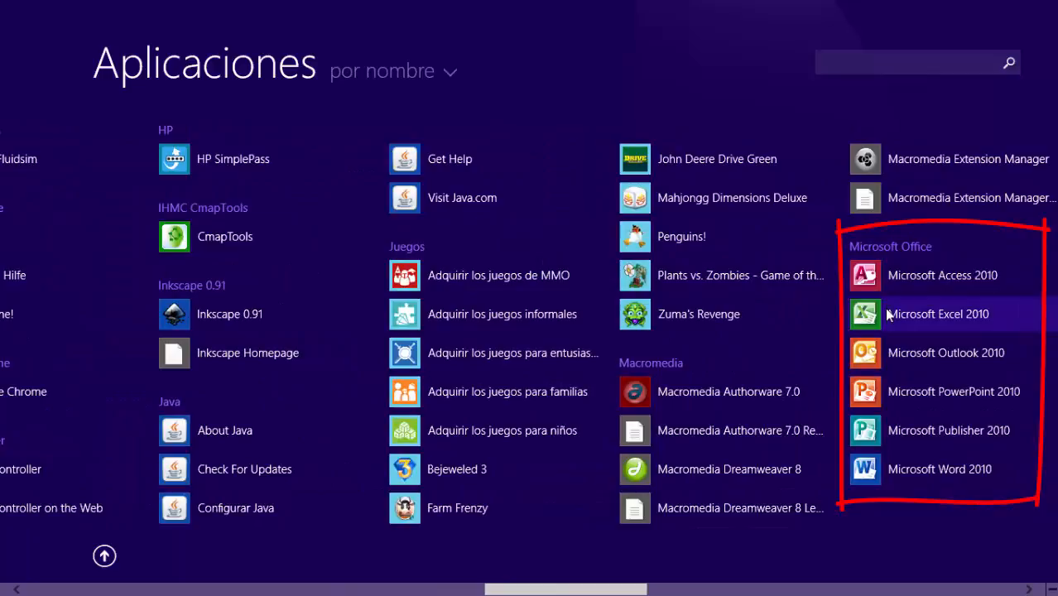
left_click(939, 316)
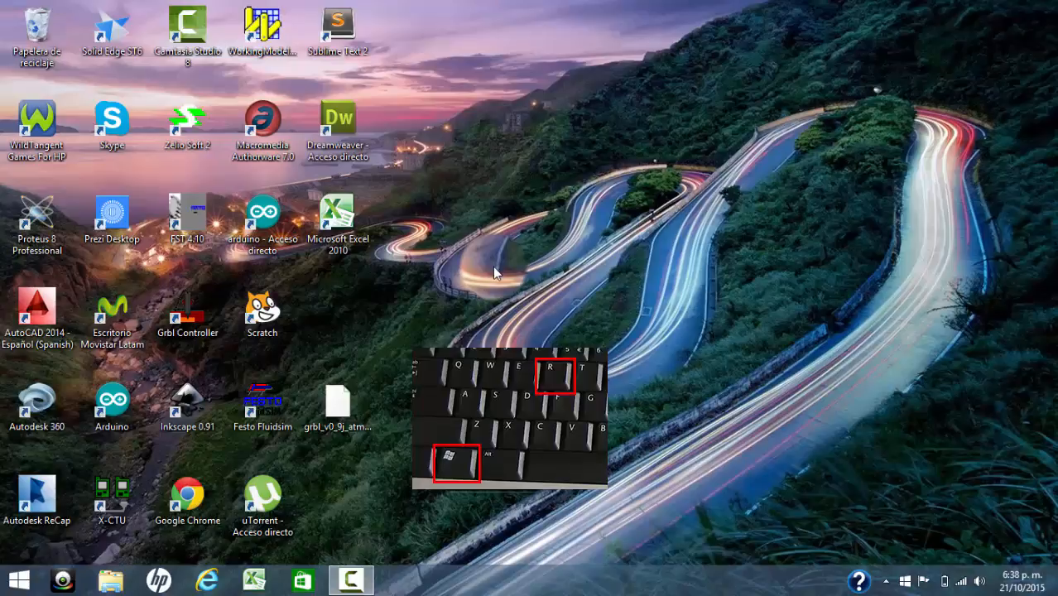
Launch Excel from the desktop by running the command "excel"
key("super+r")
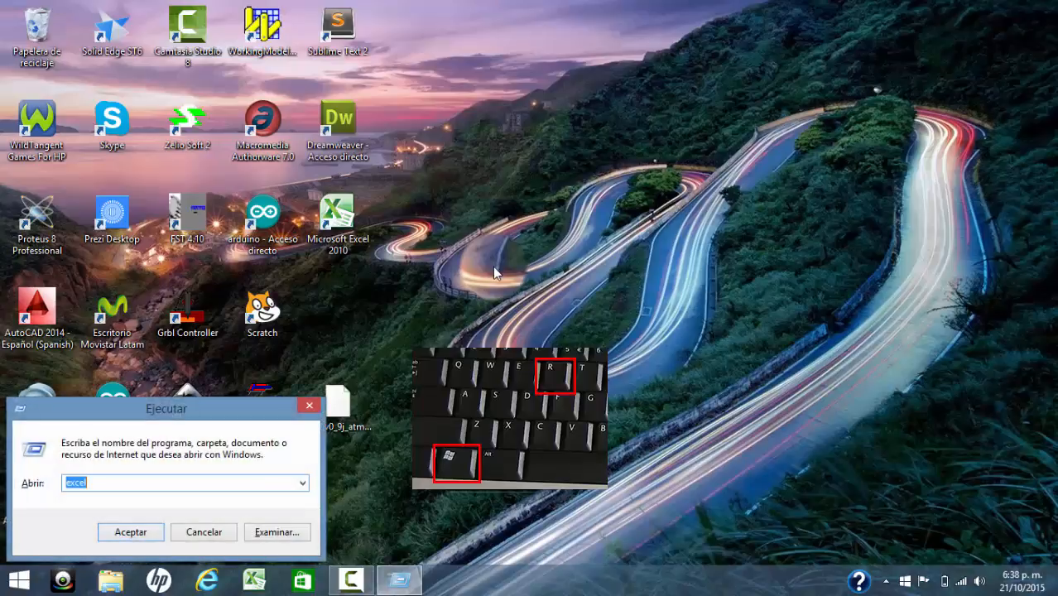
type("excel")
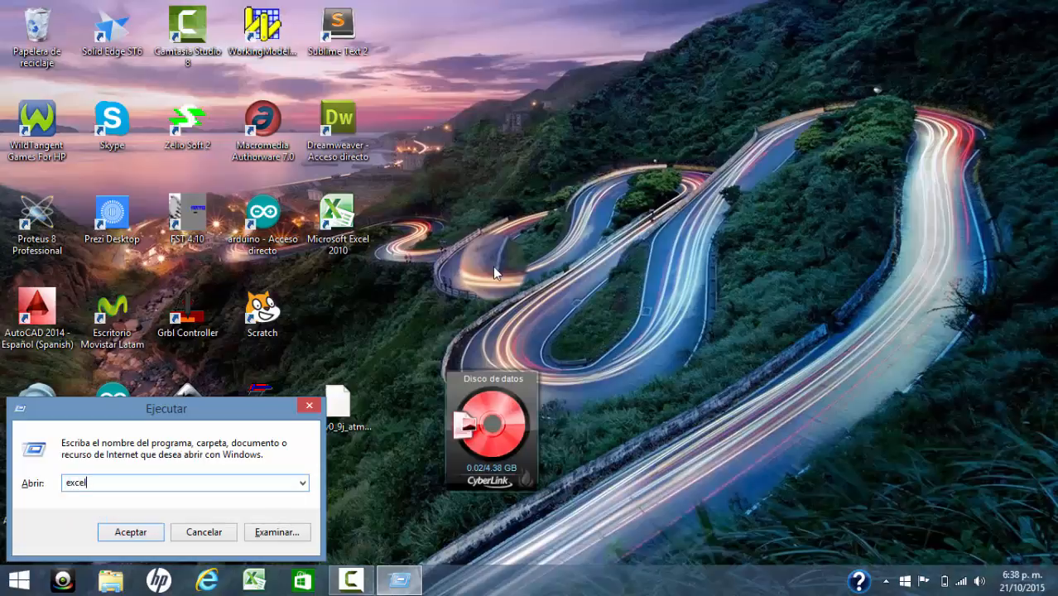
key("Return")
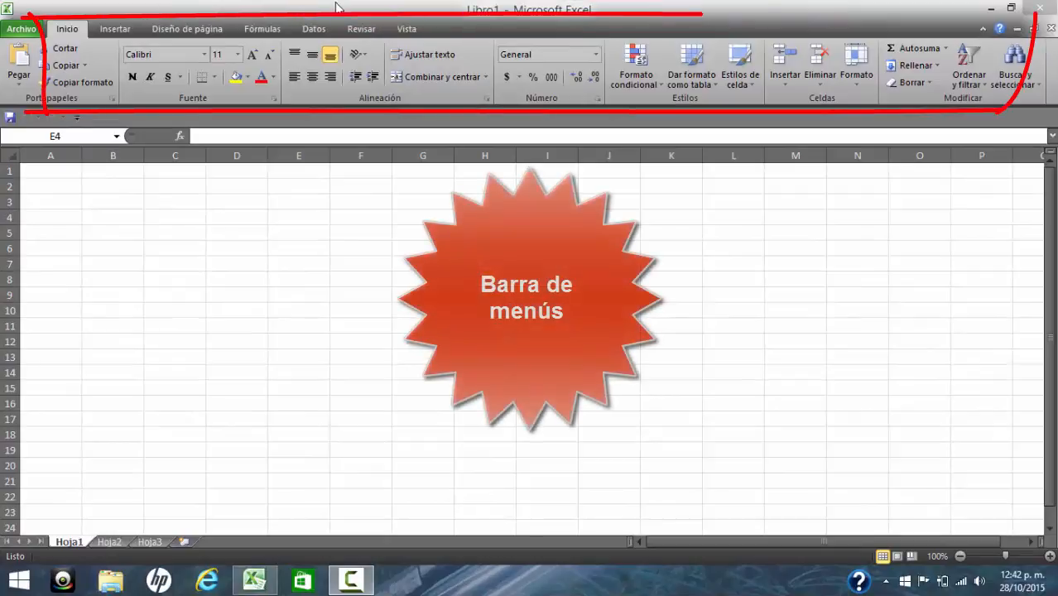
Review the insert, page layout, formula, data, review and view command sets, and return to the home commands
left_click(132, 27)
left_click(131, 28)
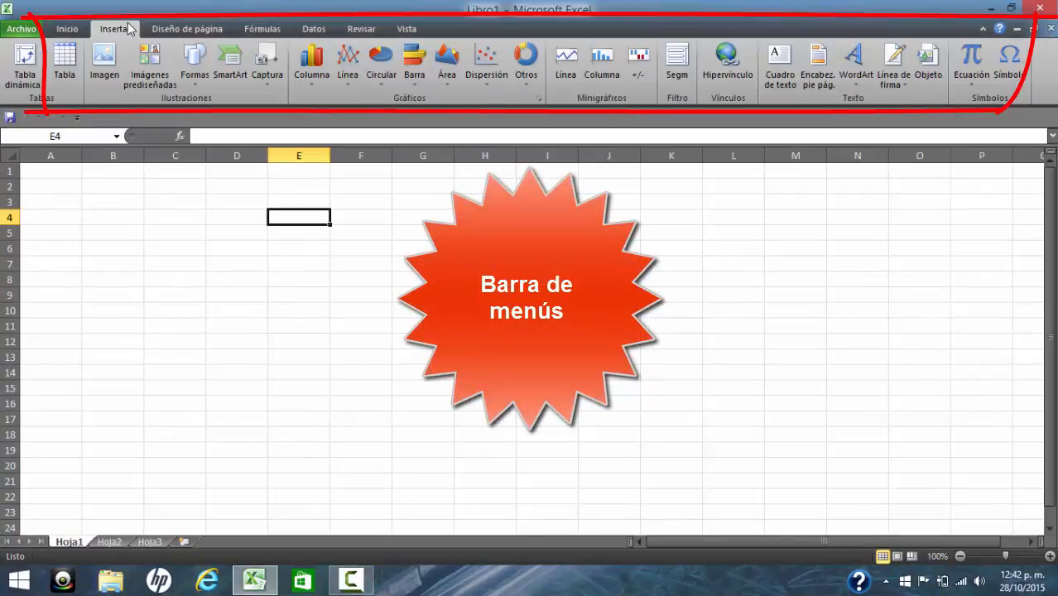
left_click(181, 30)
left_click(262, 29)
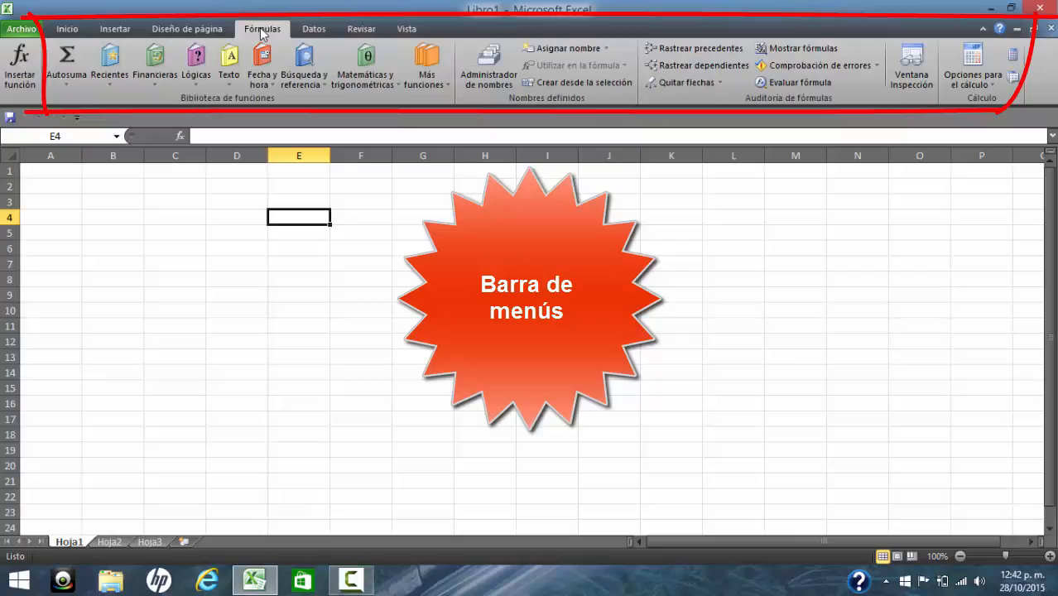
left_click(315, 30)
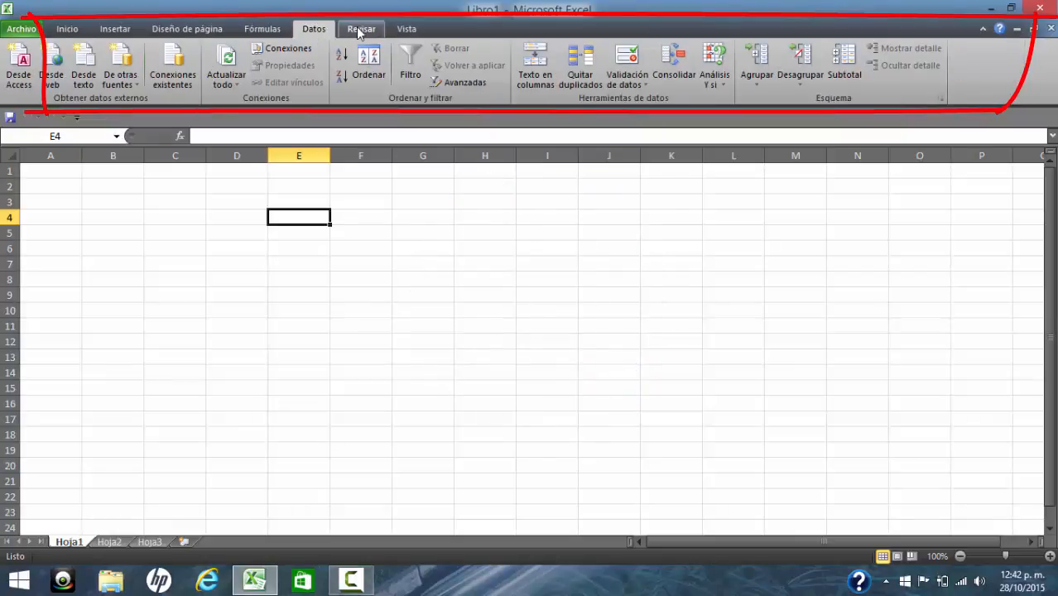
left_click(356, 29)
left_click(406, 30)
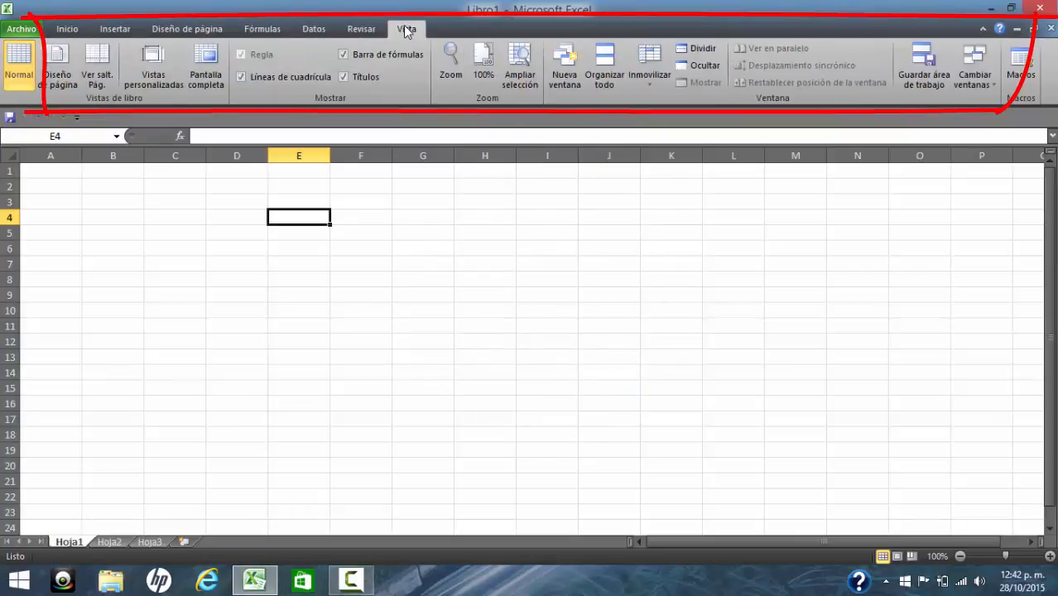
left_click(67, 29)
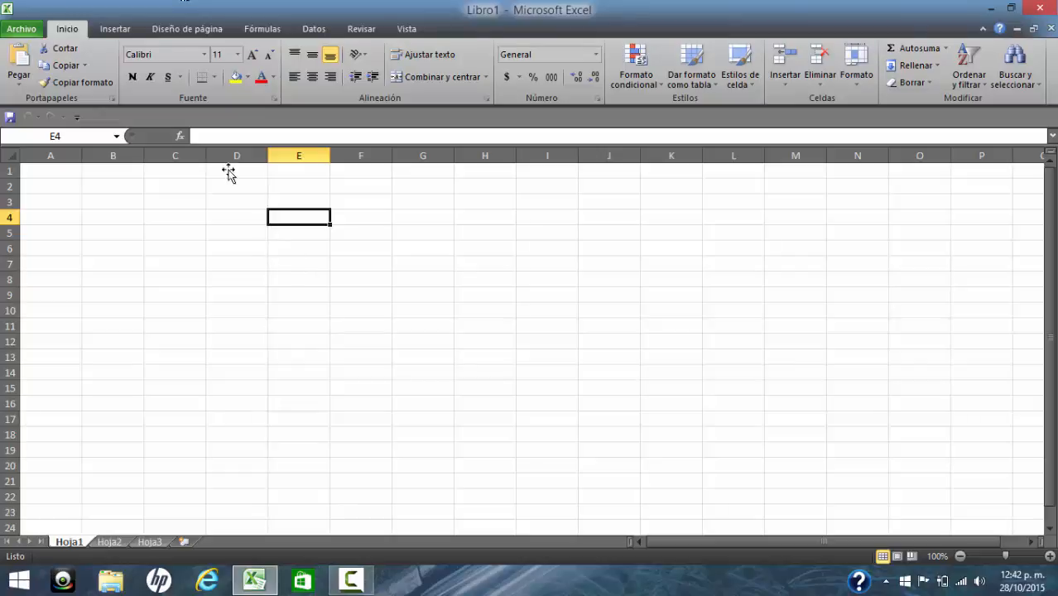
Look over the insert commands, select cell E7, and show the page layout commands
left_click(116, 29)
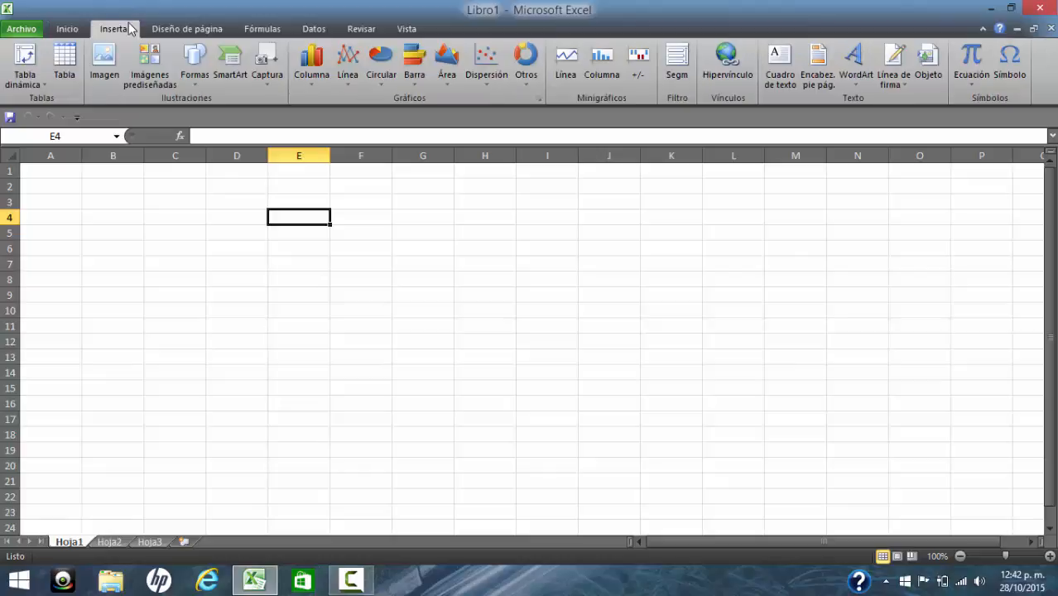
left_click(291, 268)
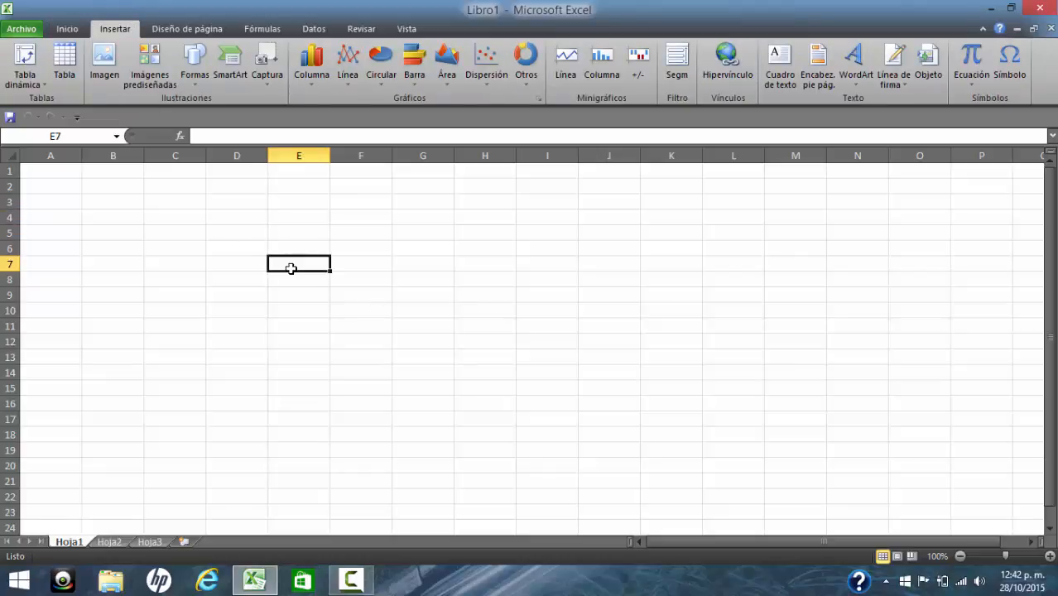
left_click(198, 30)
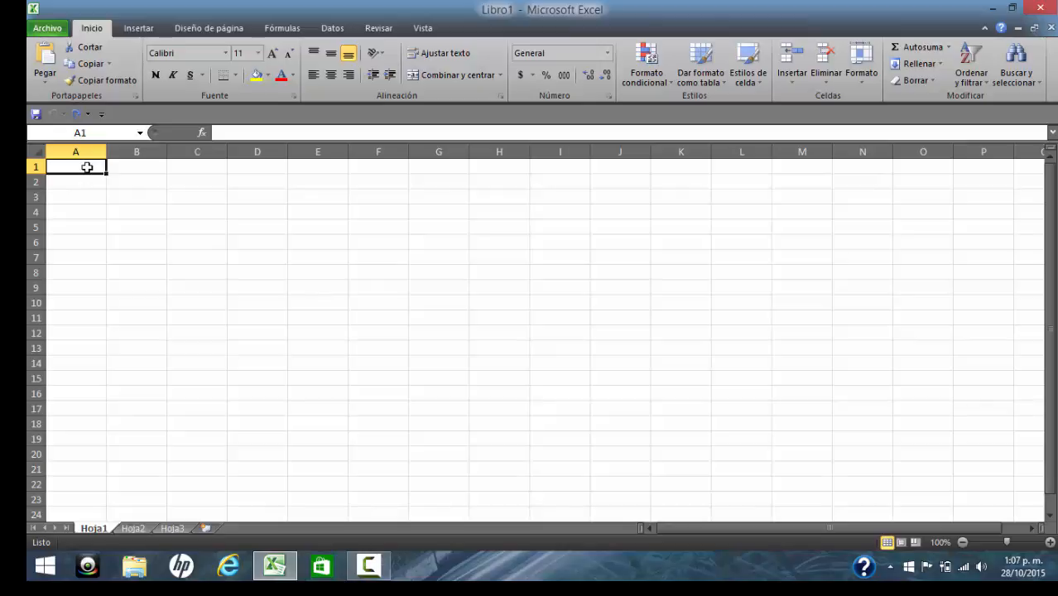
Assign the name "producto" to cell A1
left_click(81, 132)
key("BackSpace")
type("prodduc")
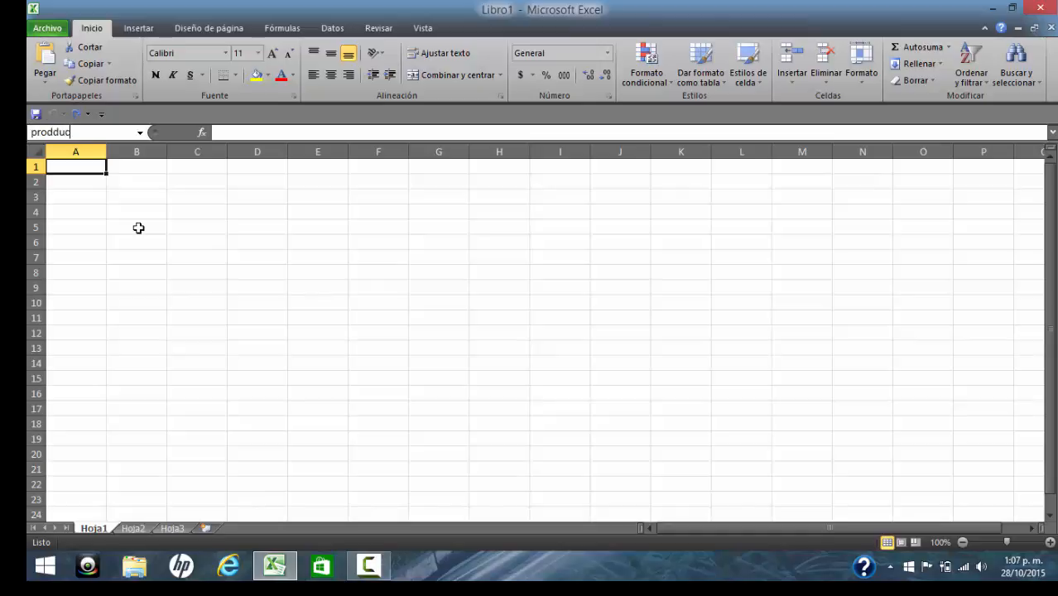
key("BackSpace")
key("BackSpace")
key("BackSpace")
type("ucto")
key("Return")
Move to cell A4, jump back to the named cell producto, and compare it with cell B5 by selecting each
key("Down")
key("Down")
key("Down")
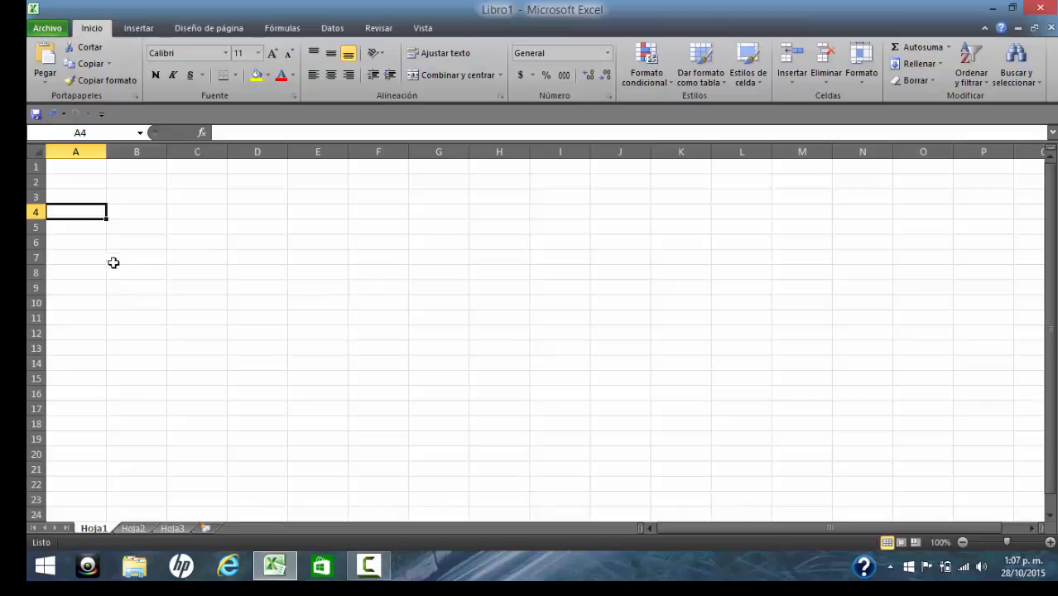
left_click(141, 132)
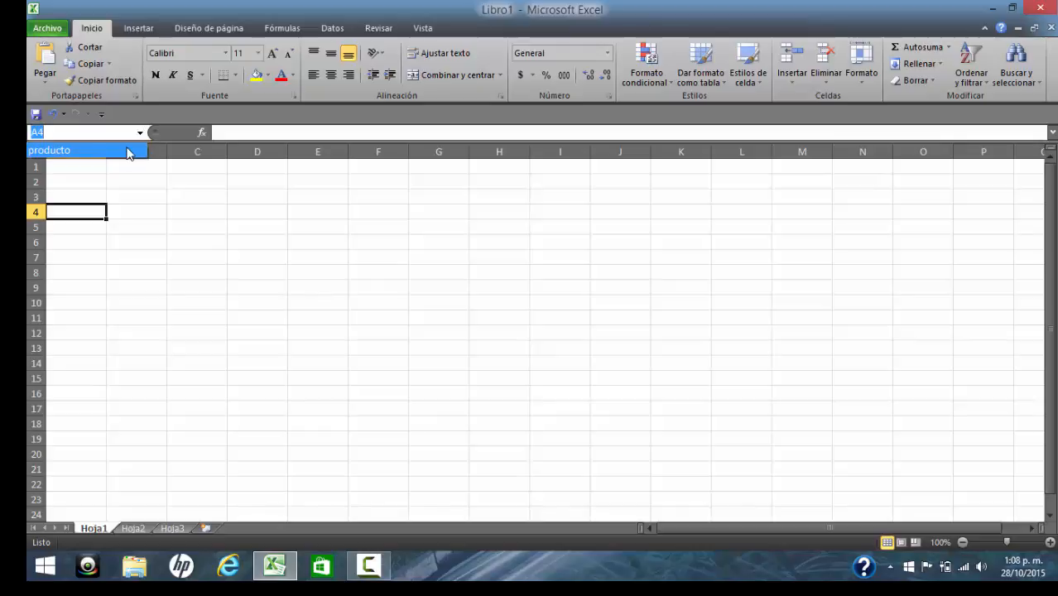
left_click(126, 151)
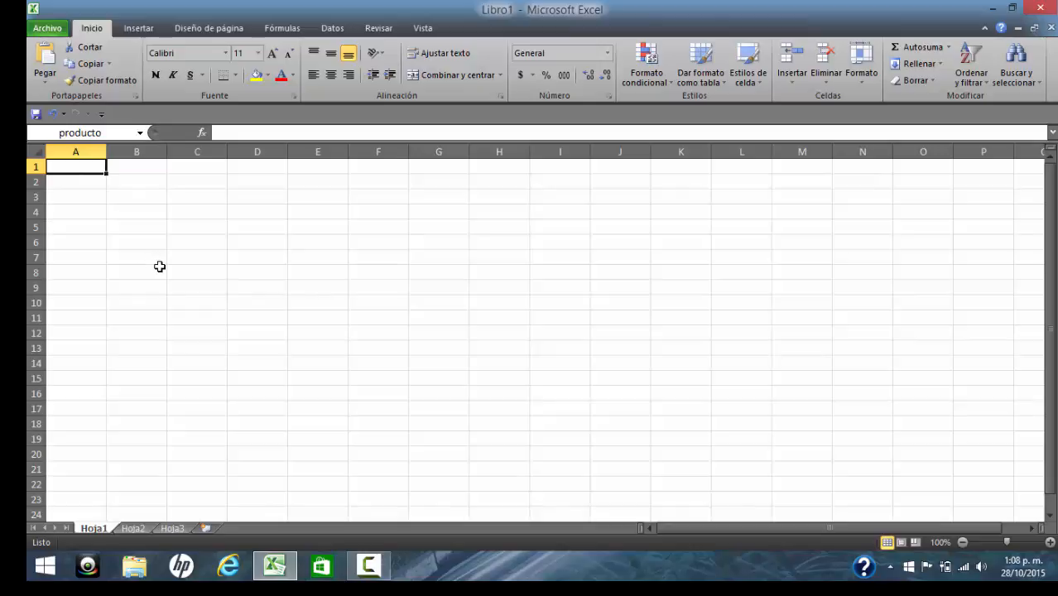
left_click(141, 224)
left_click(86, 168)
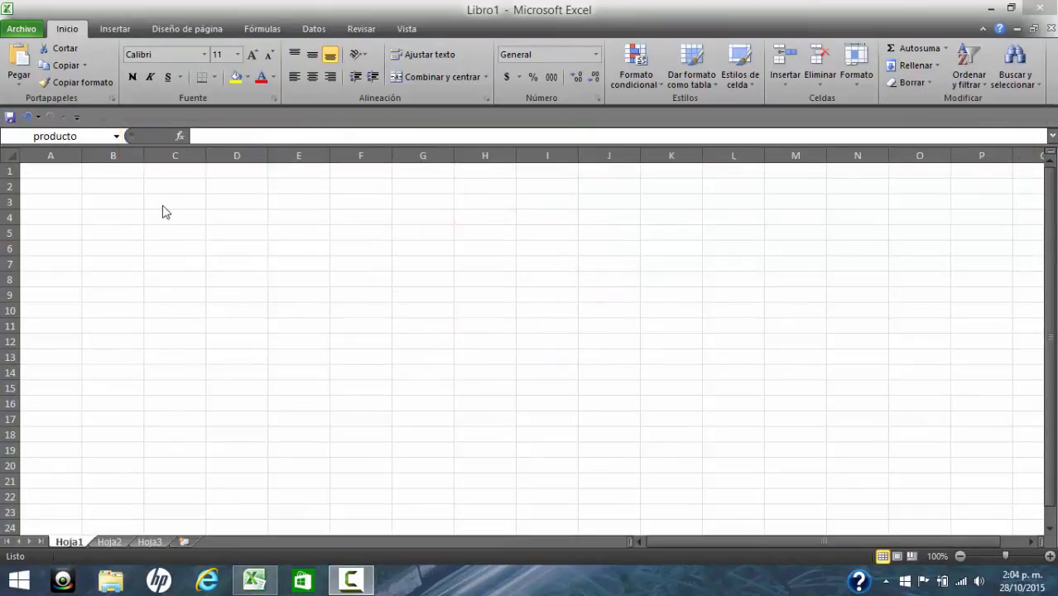
Enter the value 56 in cell A1 through the formula bar
left_click(65, 187)
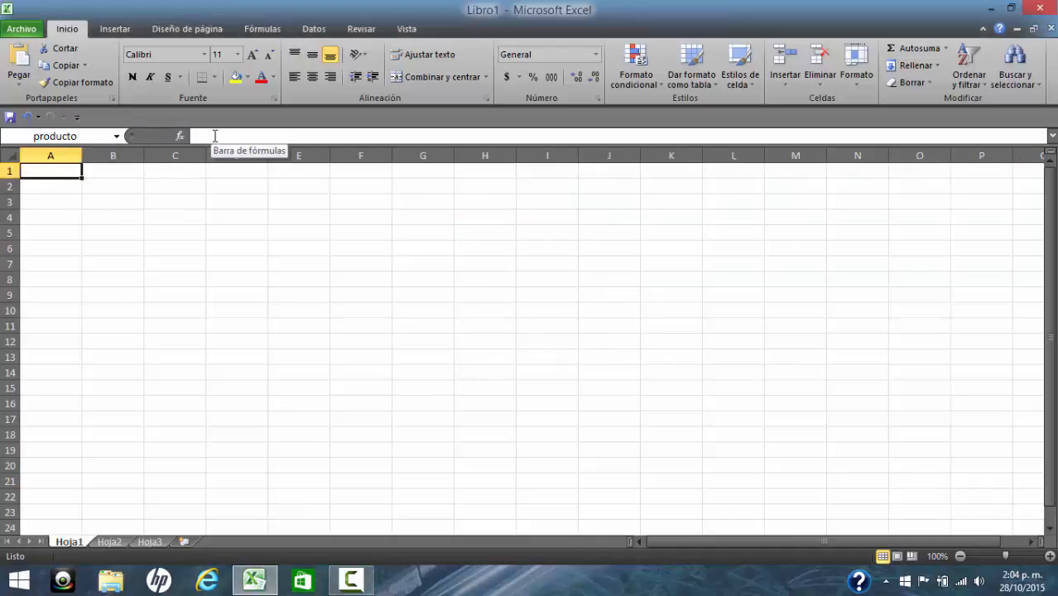
left_click(213, 135)
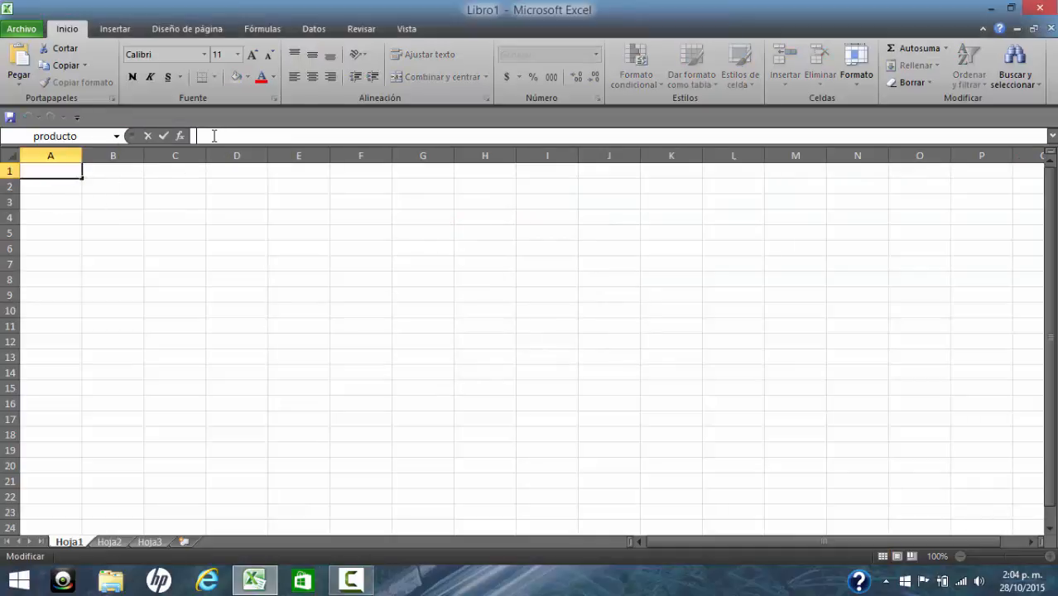
type("56")
key("Return")
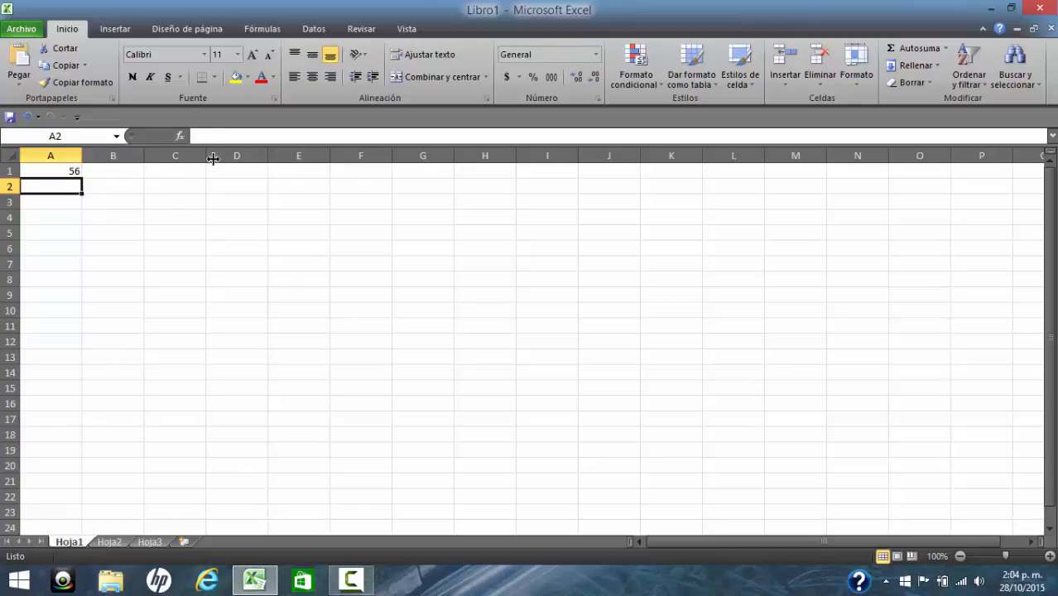
Start inserting a function in cell D4 and browse the recently used functions from PROMEDIO to SENO
left_click(226, 211)
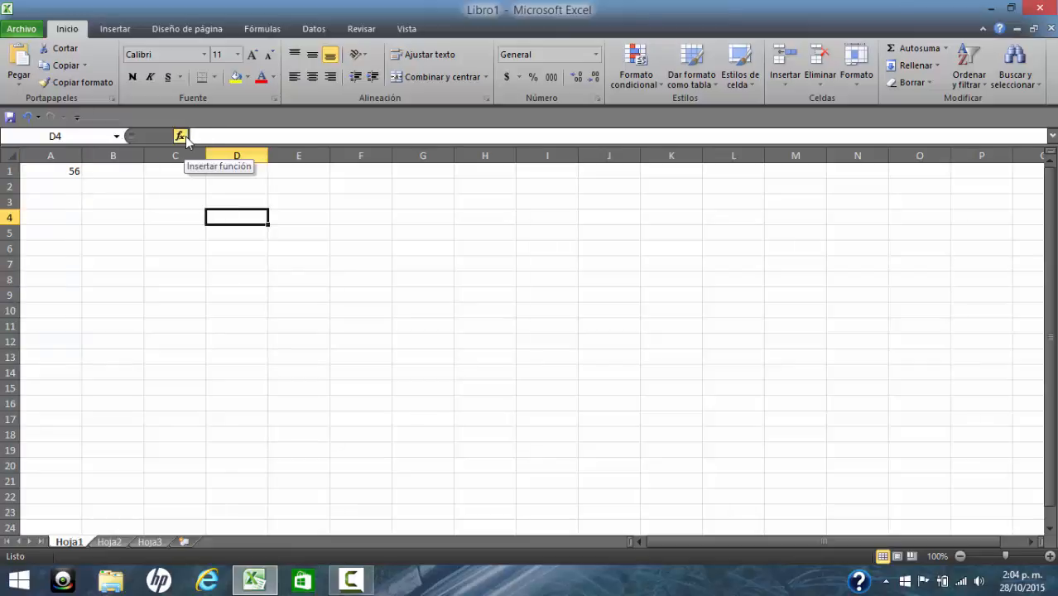
left_click(180, 136)
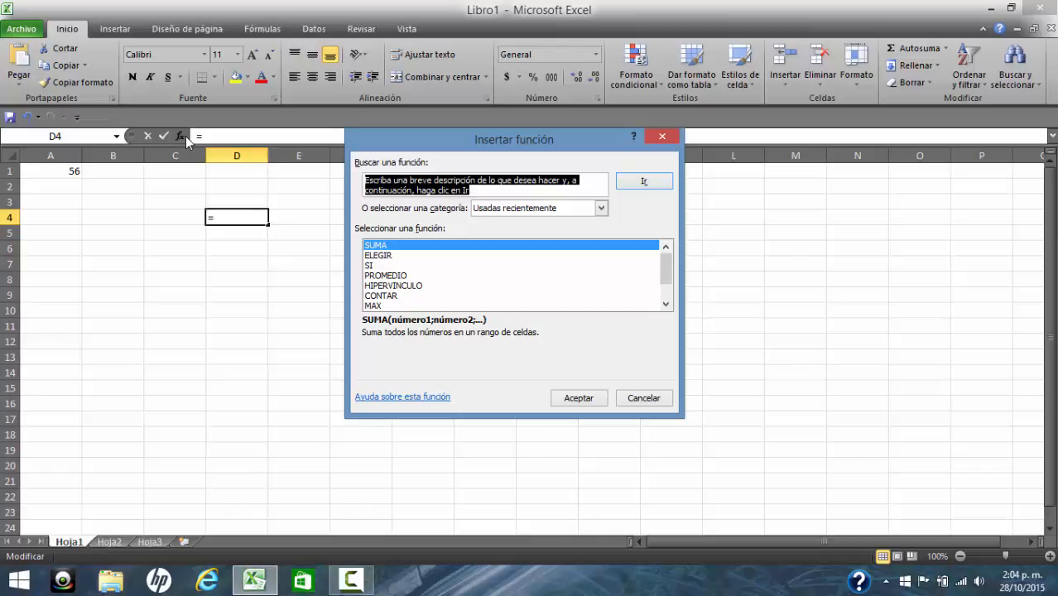
left_click(382, 272)
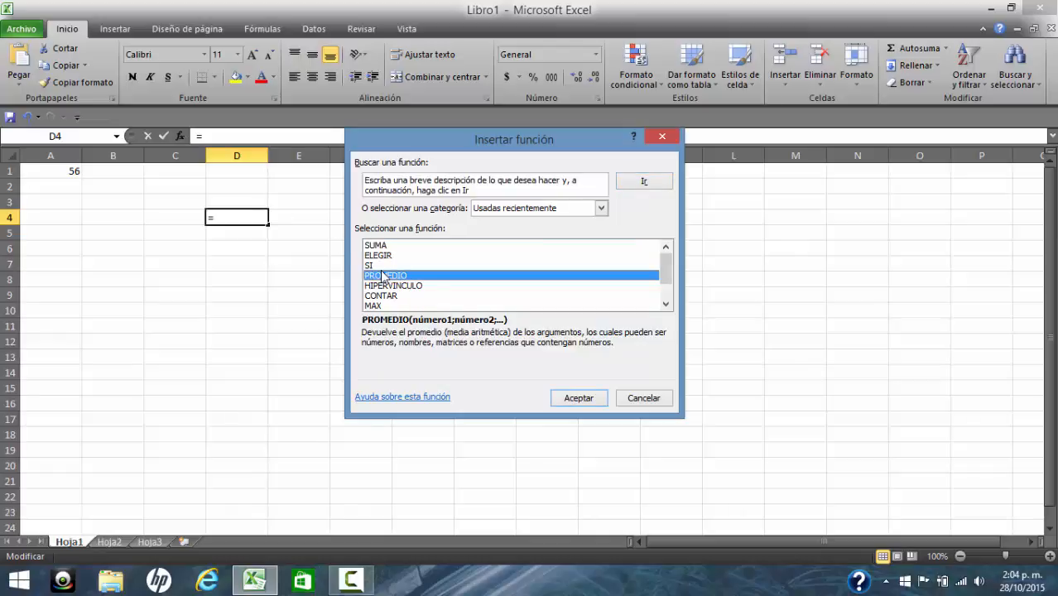
key("Down")
key("Down")
key("Down")
key("Down")
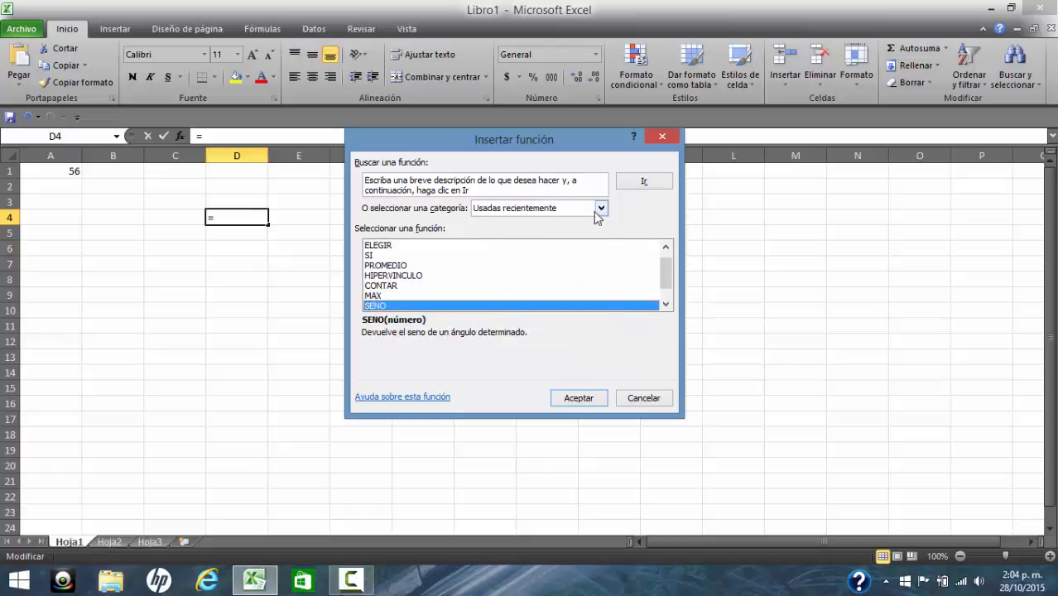
Set the function category to Financiera to list the financial functions
left_click(601, 209)
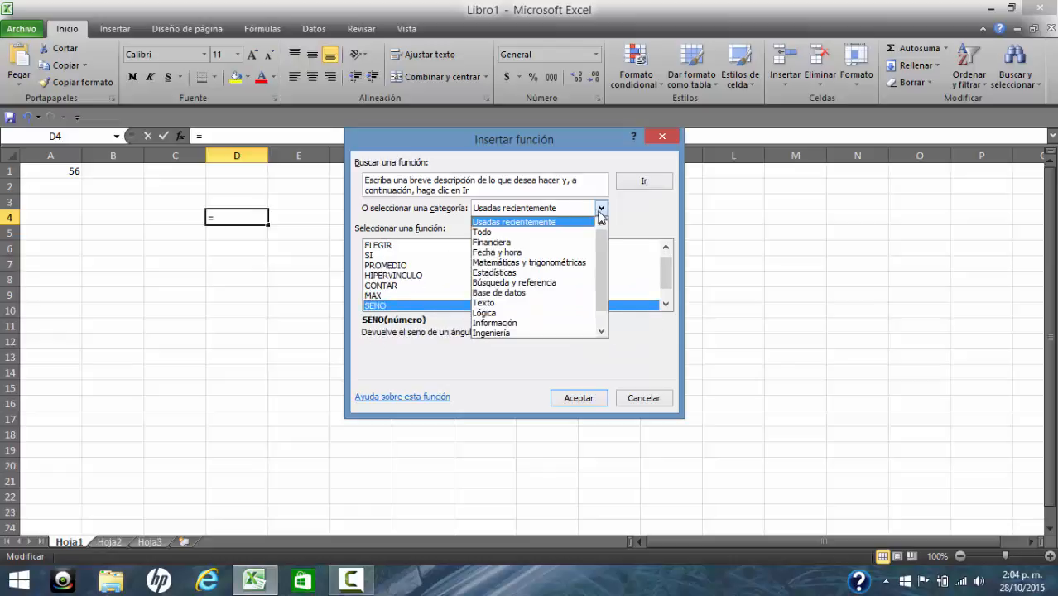
scroll(561, 227, "down", 1)
left_click(556, 242)
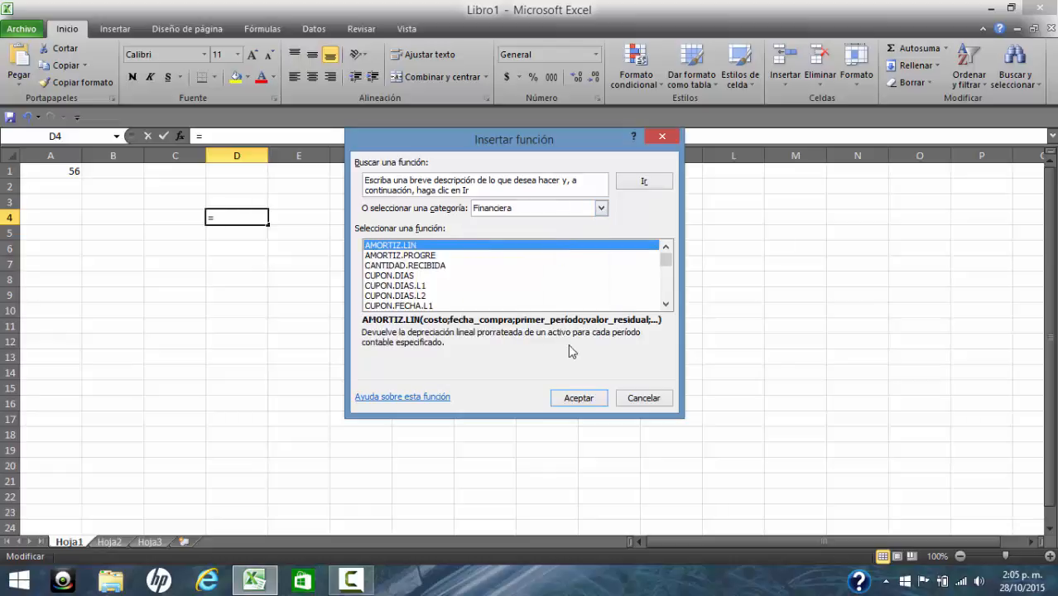
Cancel the function insertion and move the active cell down to C5 on Hoja1
left_click(634, 399)
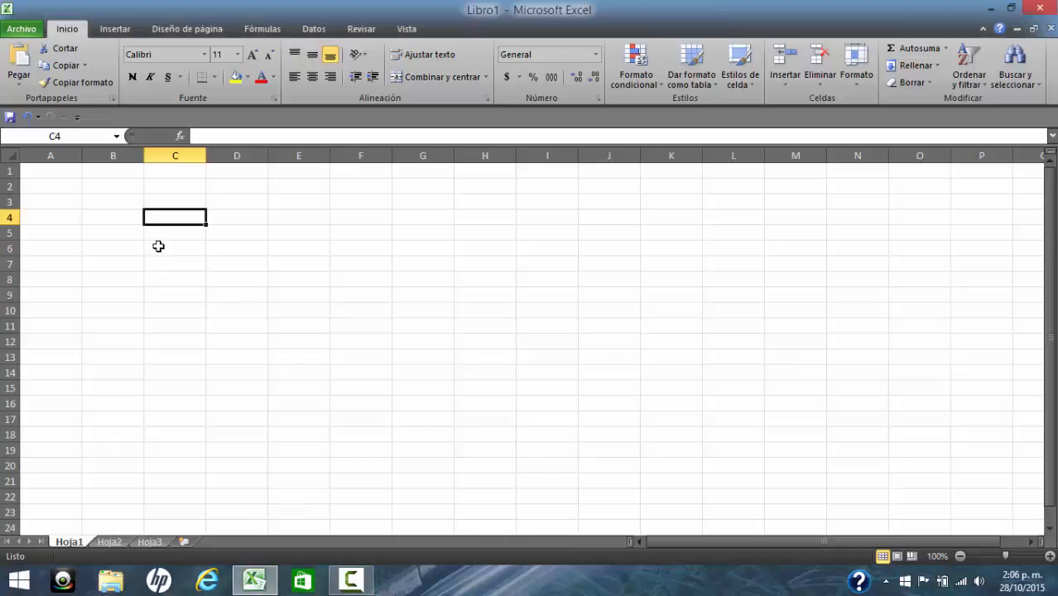
key("Down")
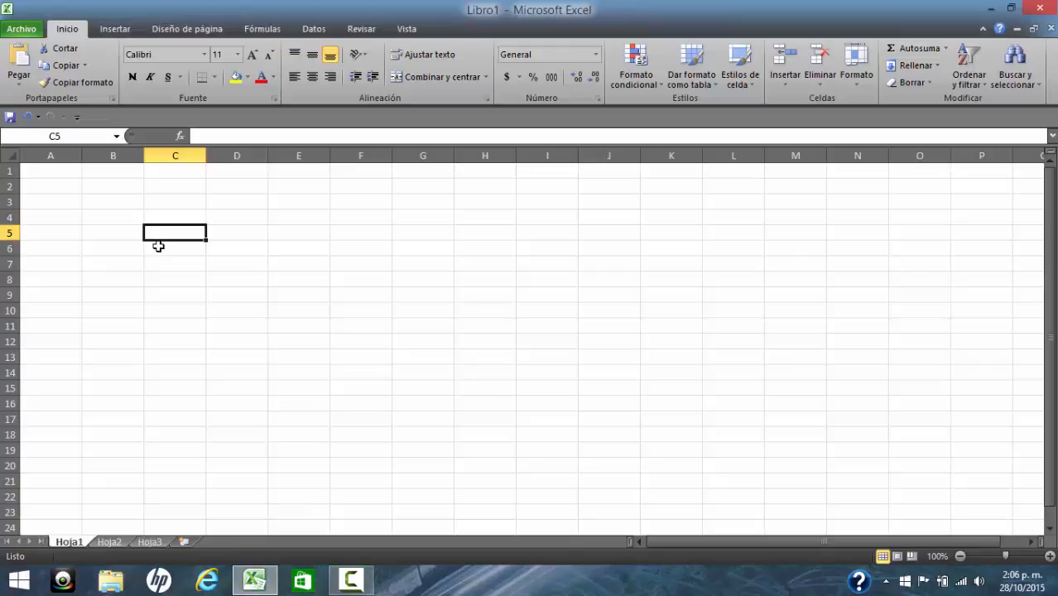
Switch from Hoja1 to Hoja2 and on to Hoja3 to view each worksheet
left_click(108, 542)
left_click(150, 542)
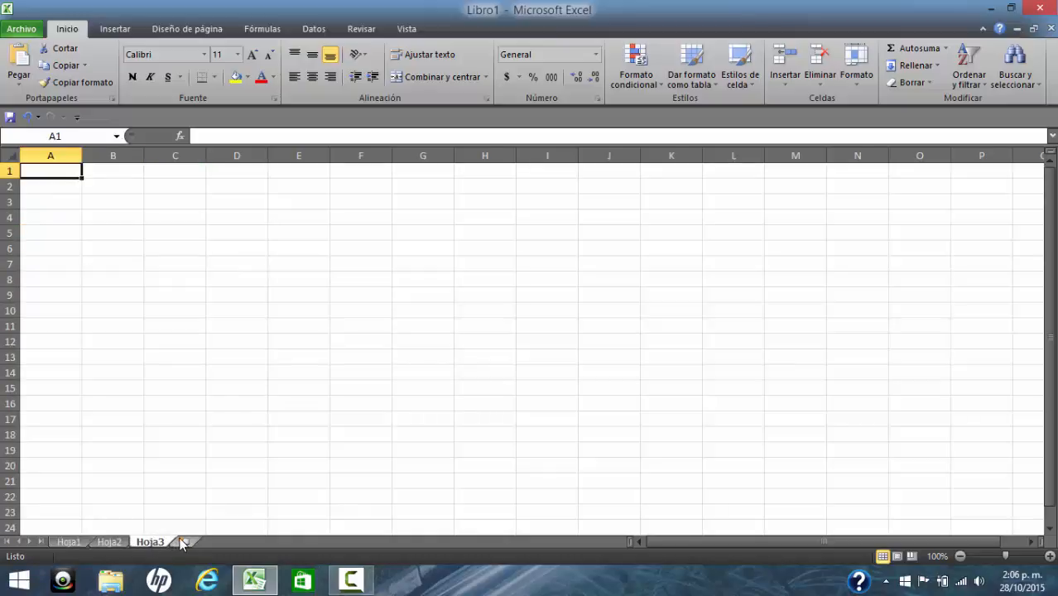
Add a new worksheet after Hoja3 and delete it again
left_click(183, 542)
right_click(192, 540)
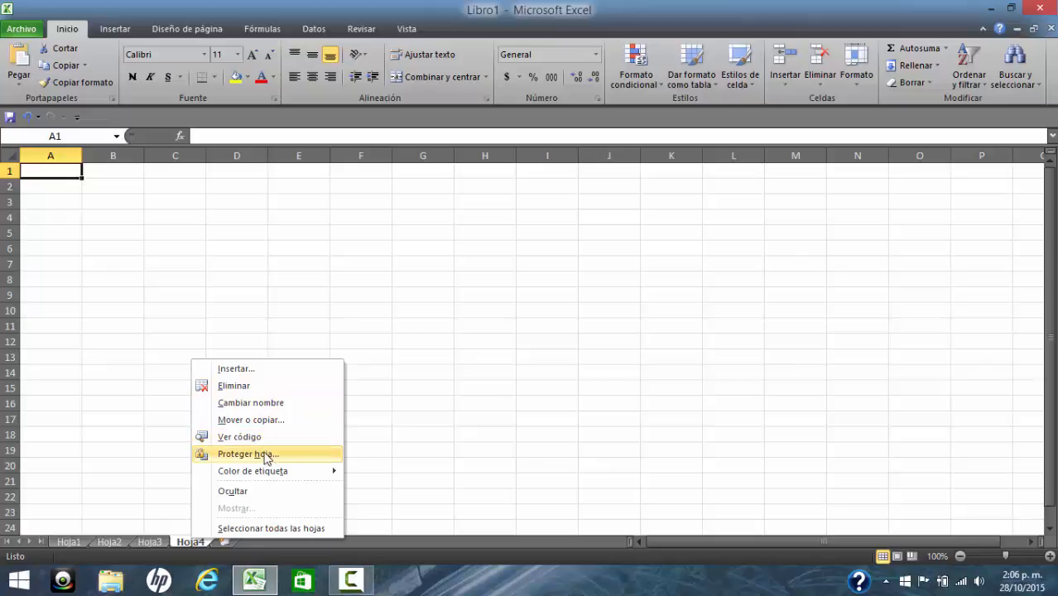
left_click(238, 392)
left_click(158, 445)
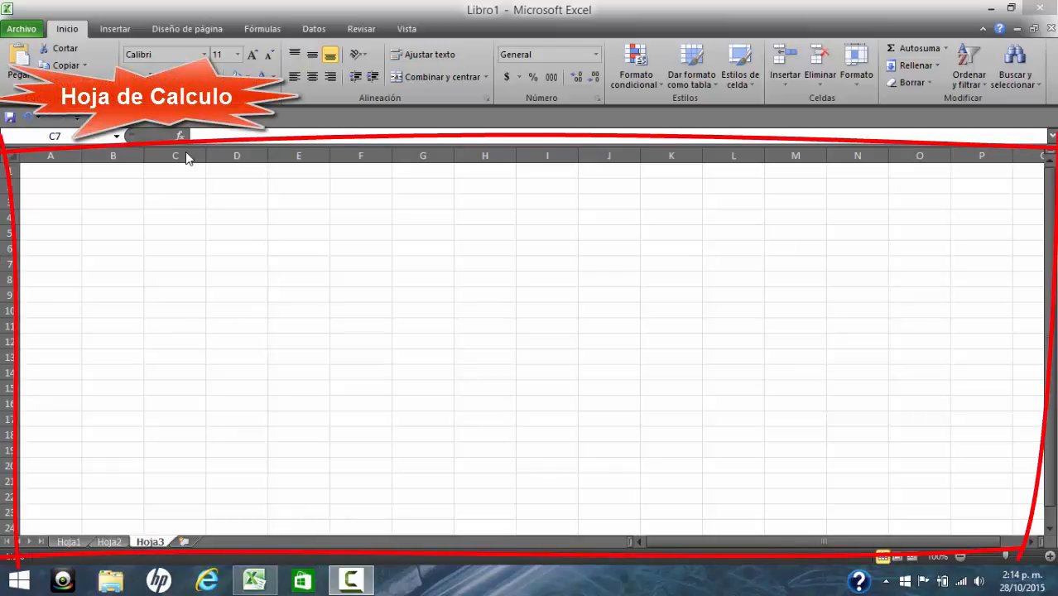
Select column D and rows 6 and 7 on Hoja3 in turn, ending on cell E7
left_click(224, 149)
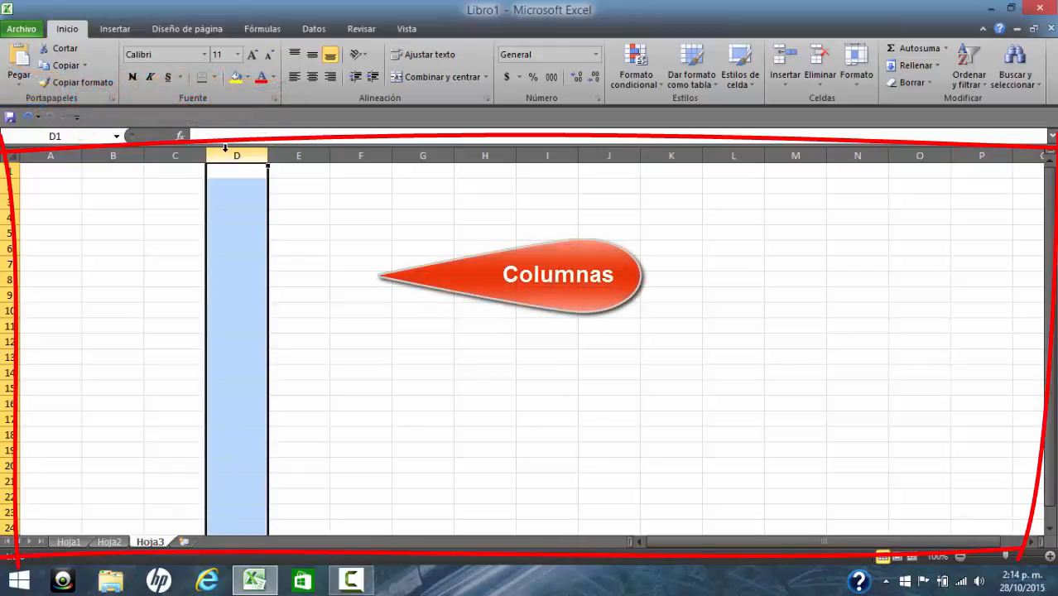
left_click(8, 249)
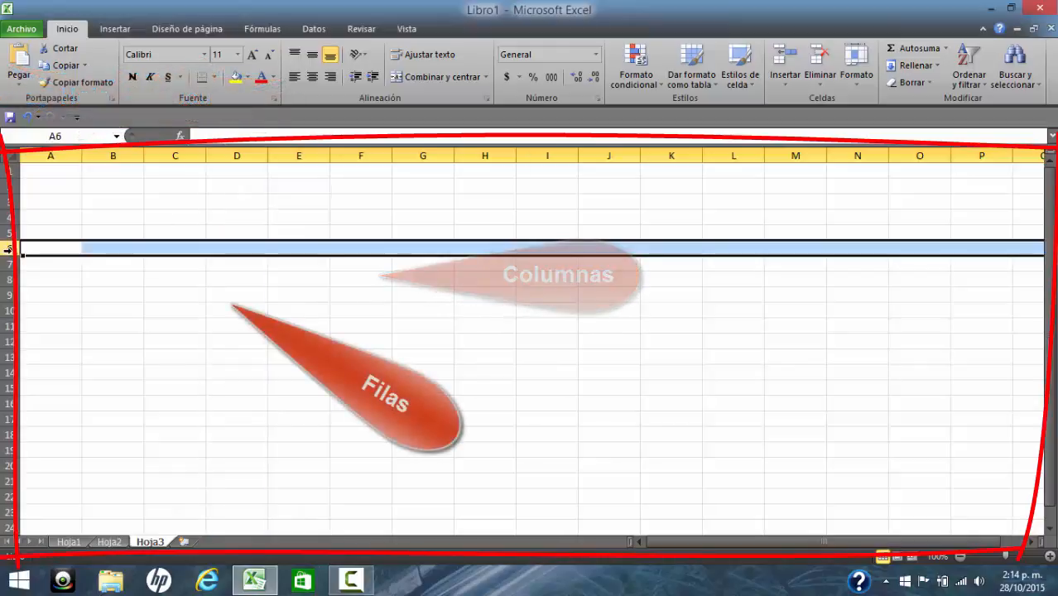
left_click(9, 263)
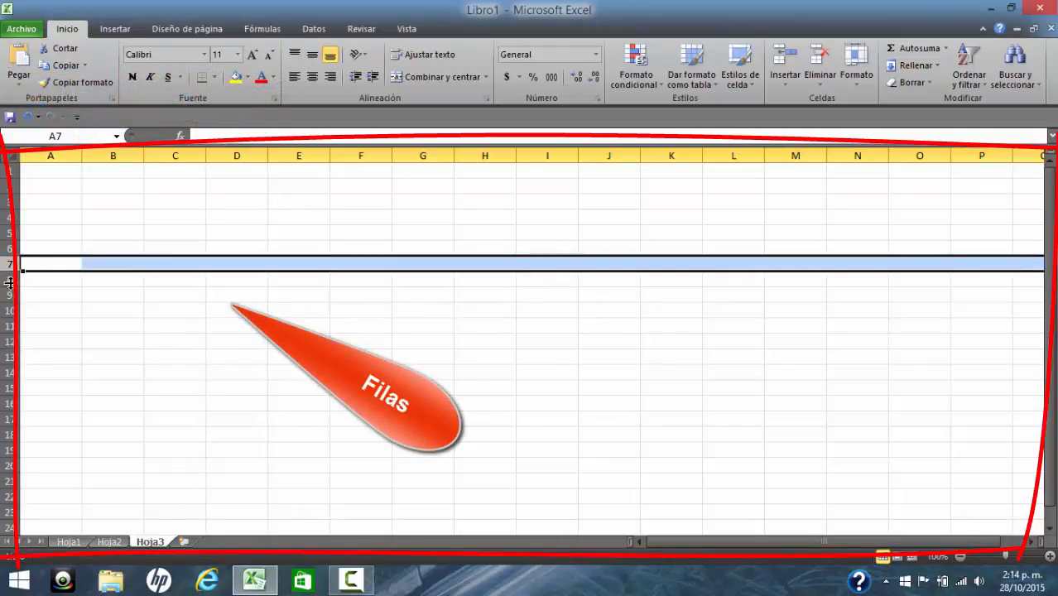
left_click(258, 281)
left_click(295, 263)
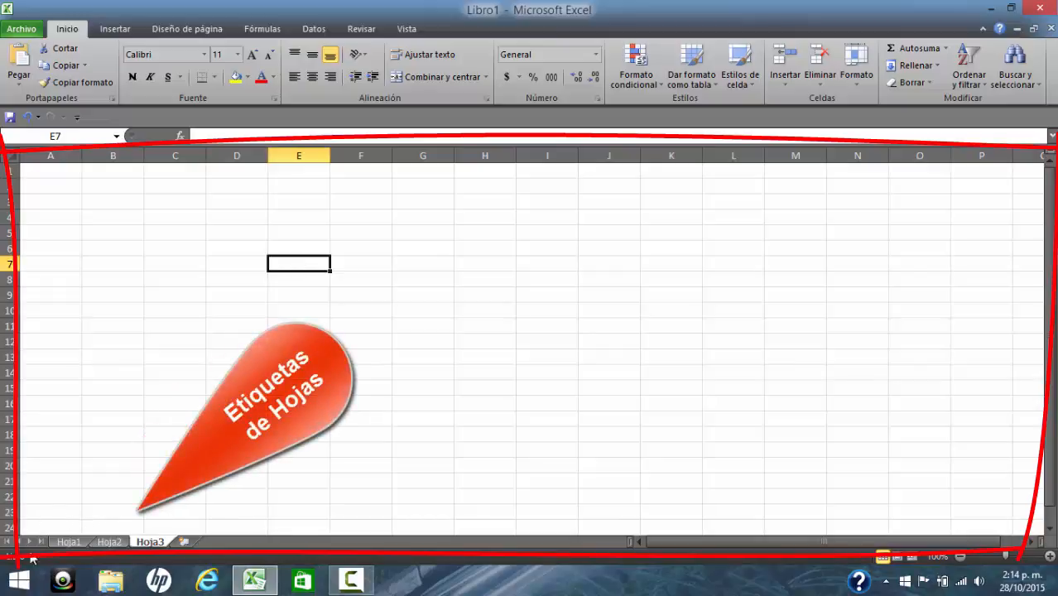
Switch back to Hoja1 and select all of row 9, ending on cell E8
left_click(68, 541)
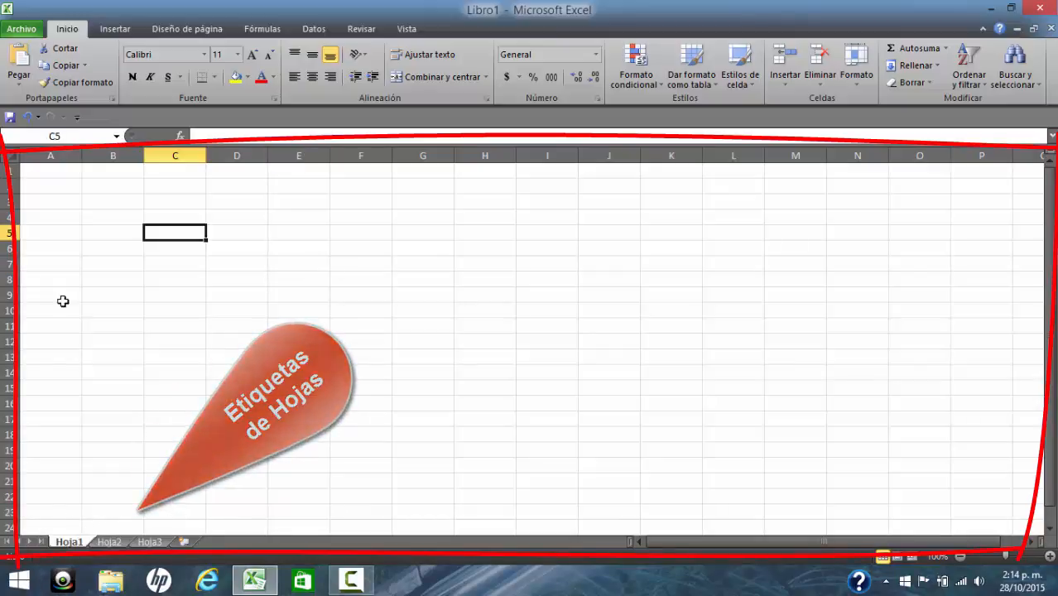
left_click(7, 296)
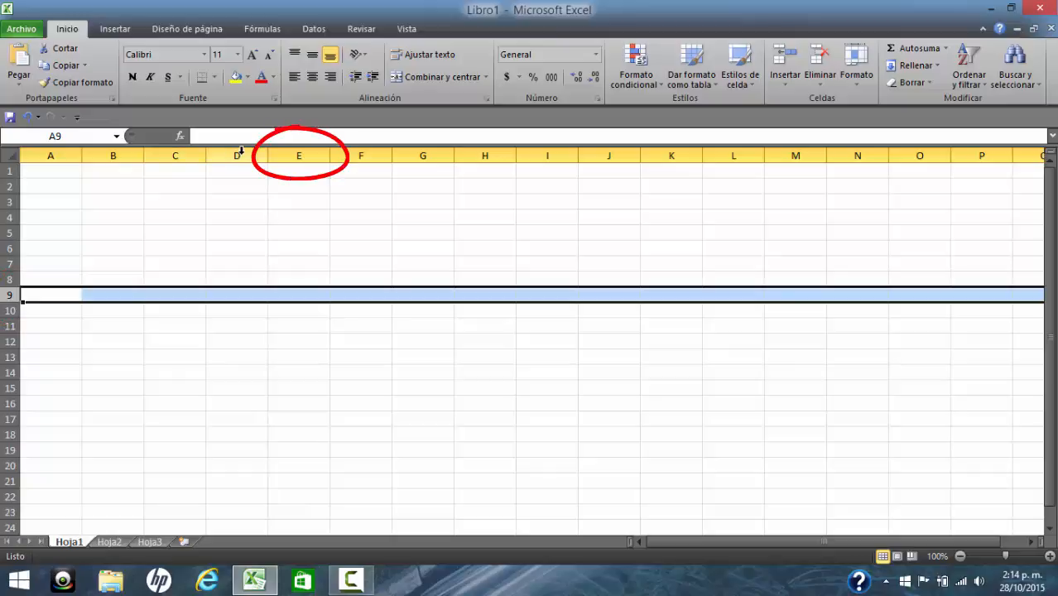
left_click(289, 279)
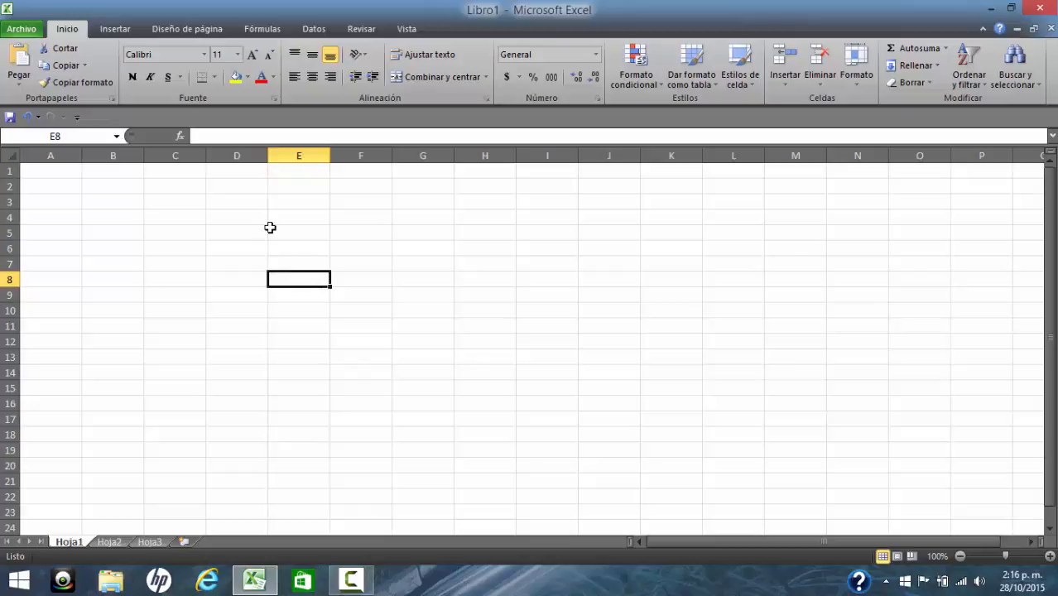
Select the individual cells D5, D8 and E8 one after another
left_click(223, 236)
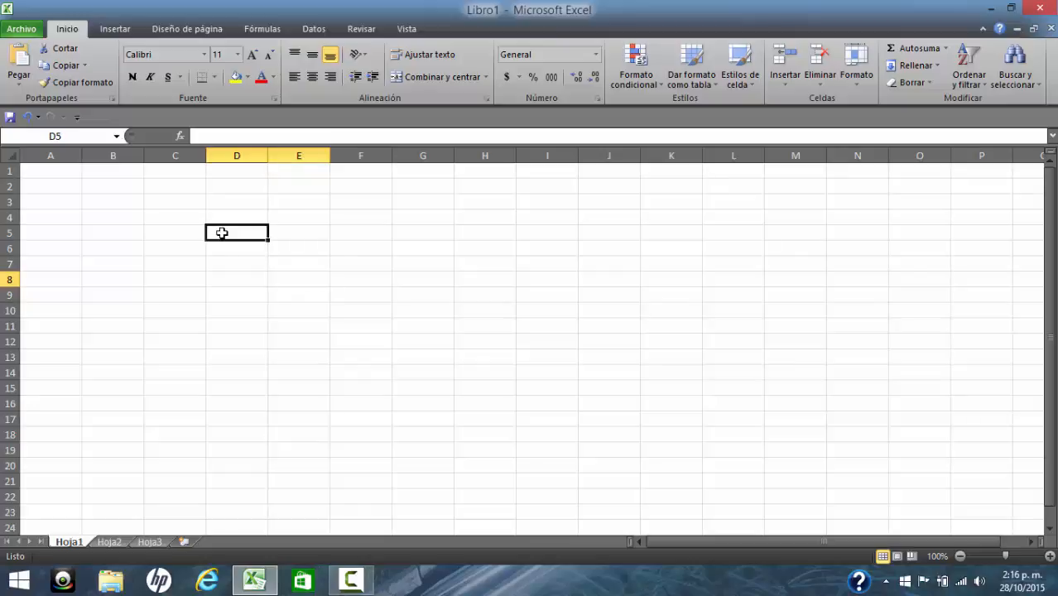
left_click(240, 275)
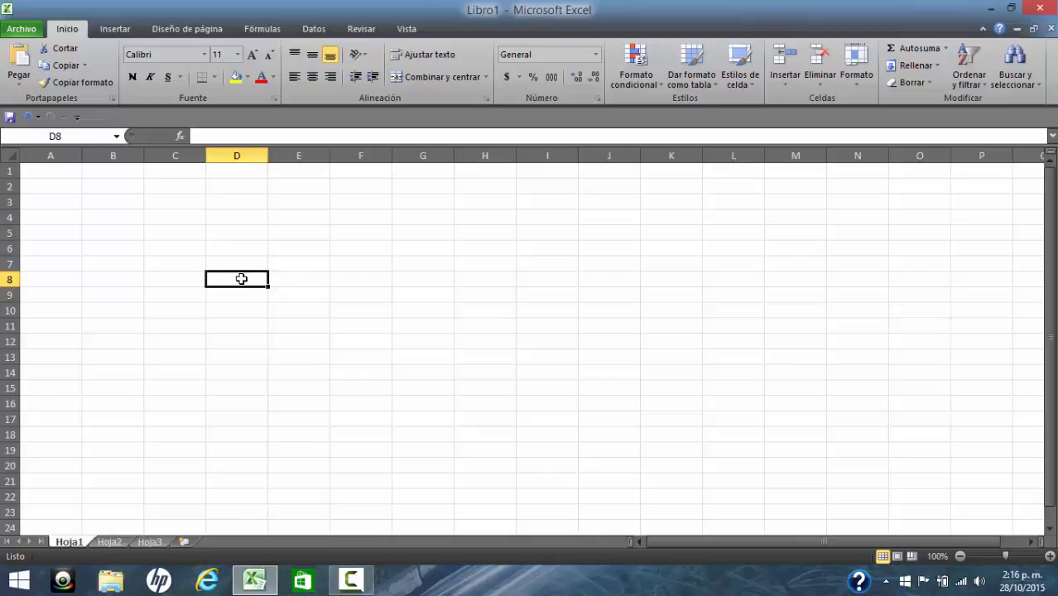
left_click(295, 277)
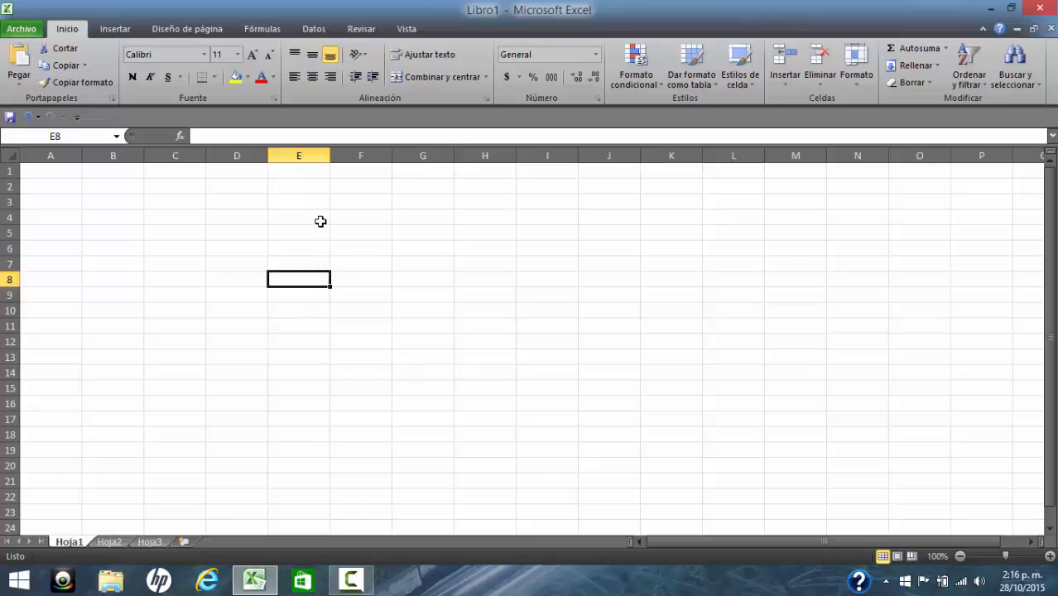
Select the whole of column E and of row 9, ending on their intersection, cell E9
left_click(305, 154)
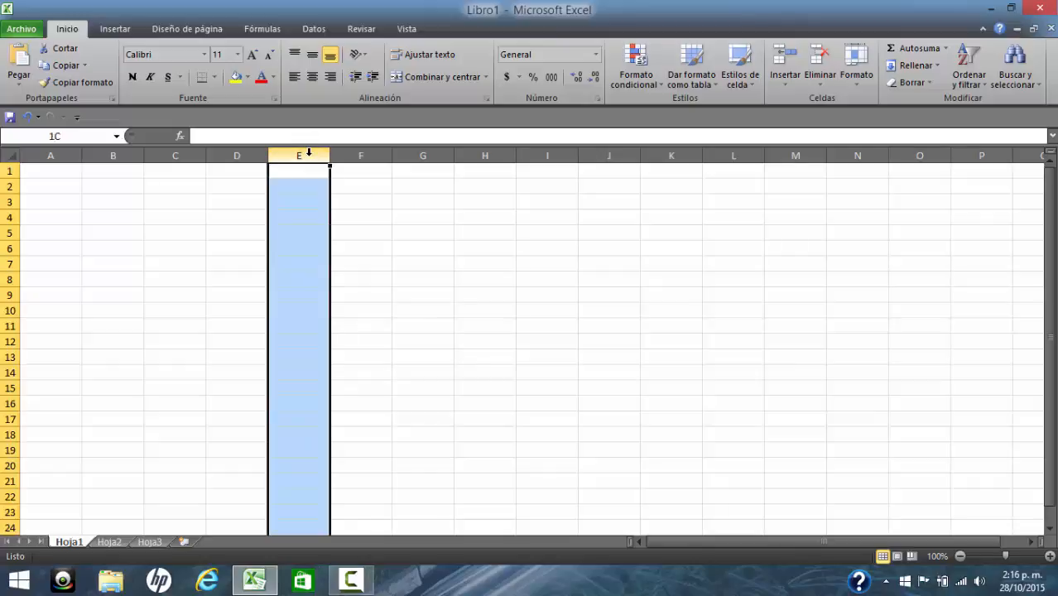
left_click(9, 295)
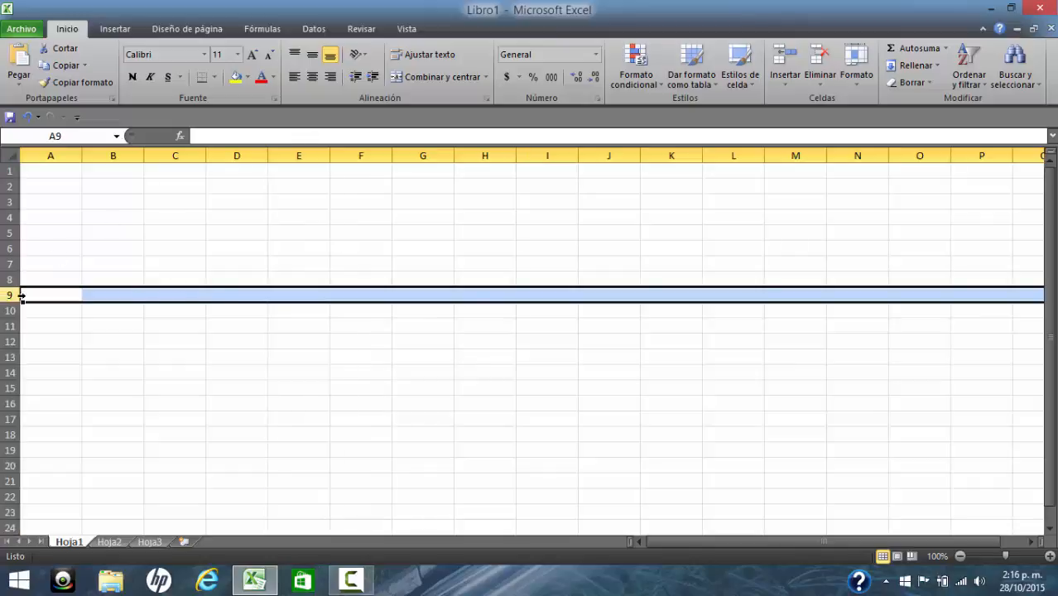
left_click(290, 300)
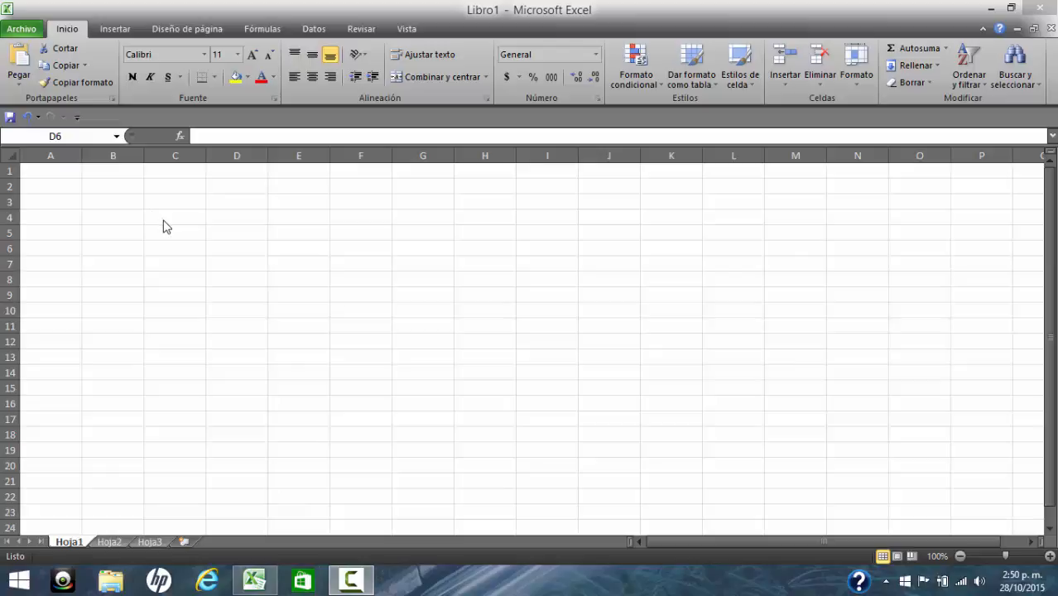
Select the cell range D6:G13 on Hoja1
left_click(251, 248)
left_click_drag(251, 249, 422, 356)
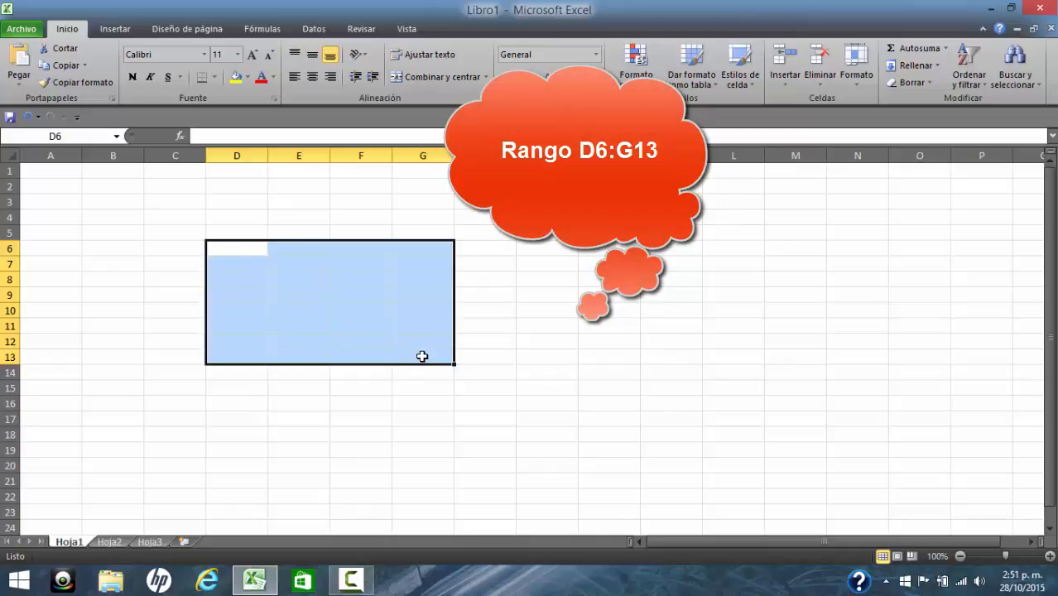
Clear the range selection and select the cell range D6:G12 starting from cell D6
left_click(249, 277)
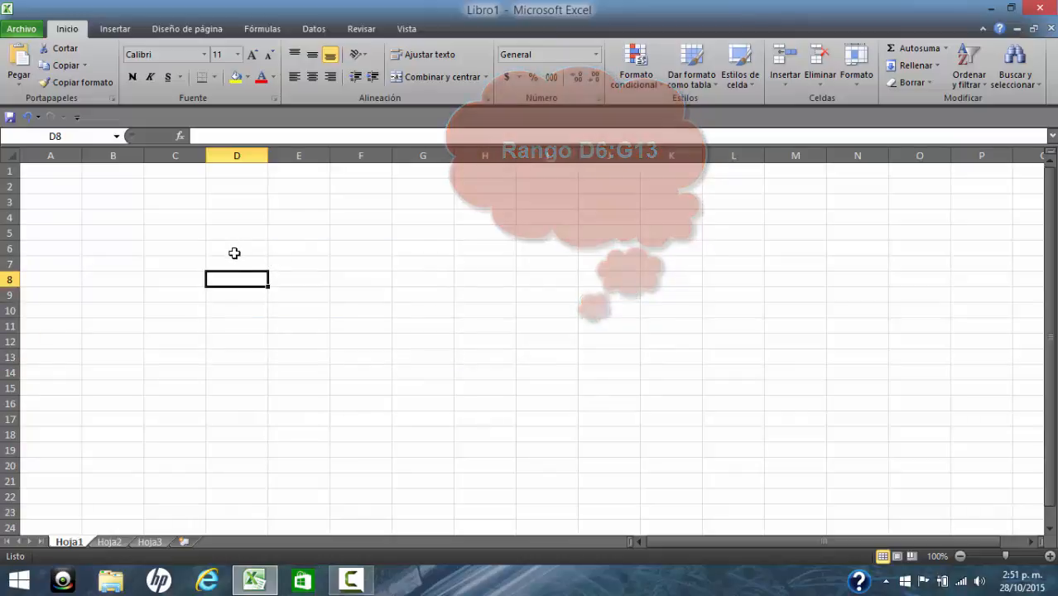
left_click(234, 252)
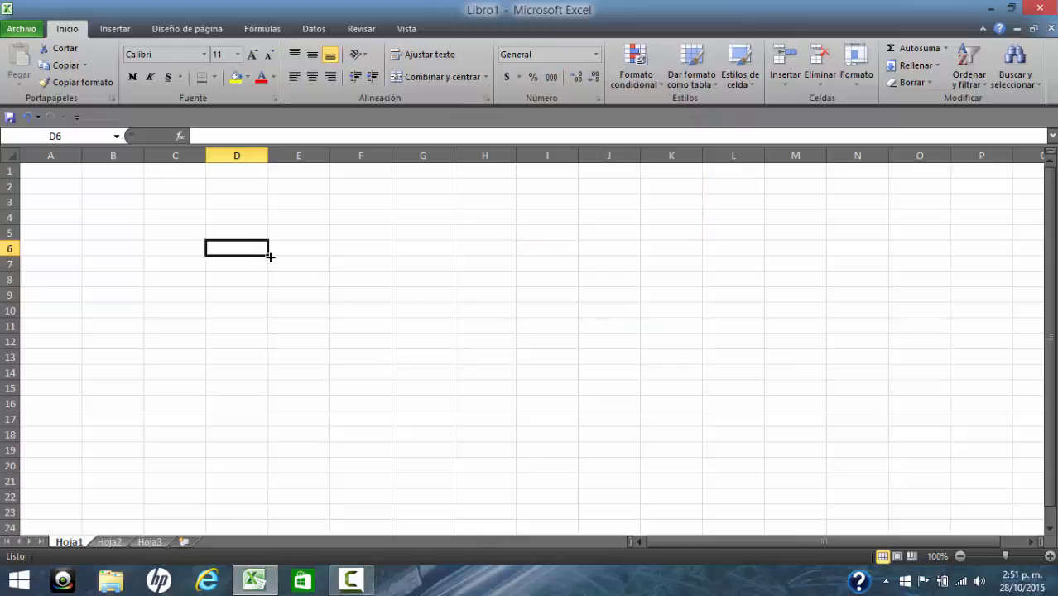
left_click_drag(260, 253, 437, 335)
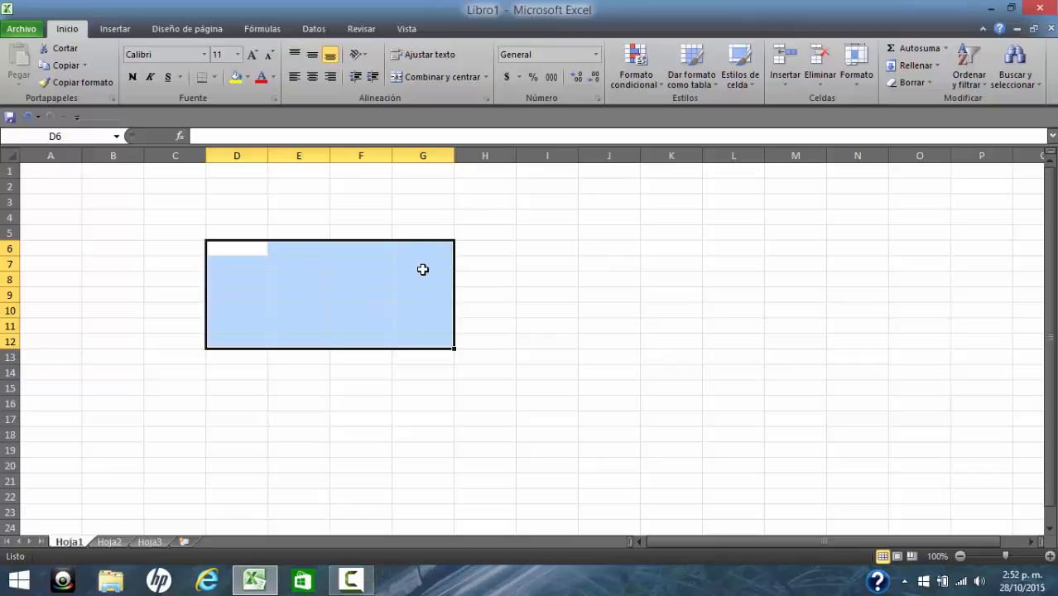
left_click(439, 290)
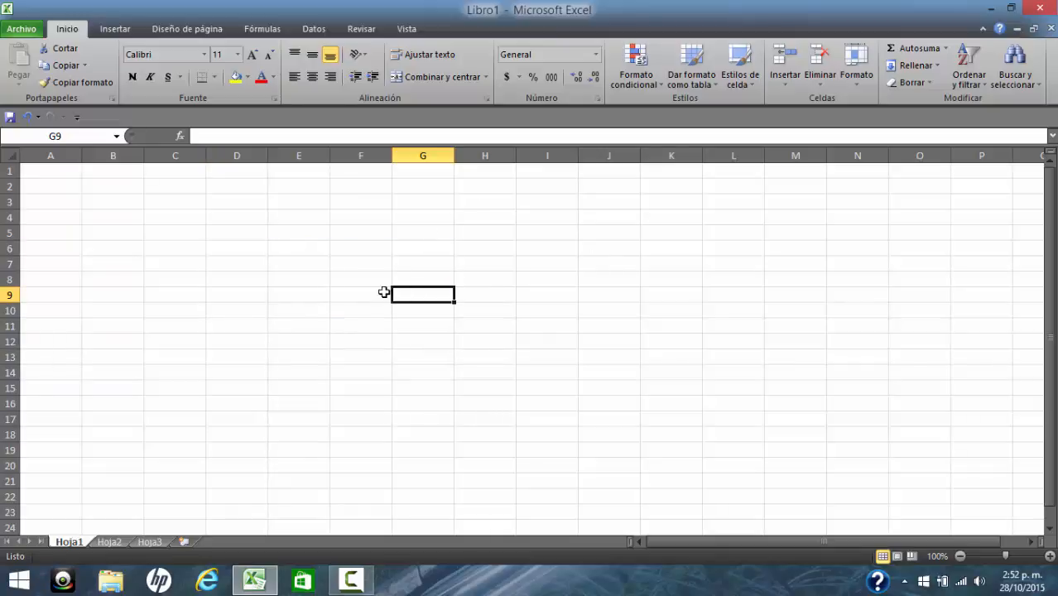
left_click(401, 310)
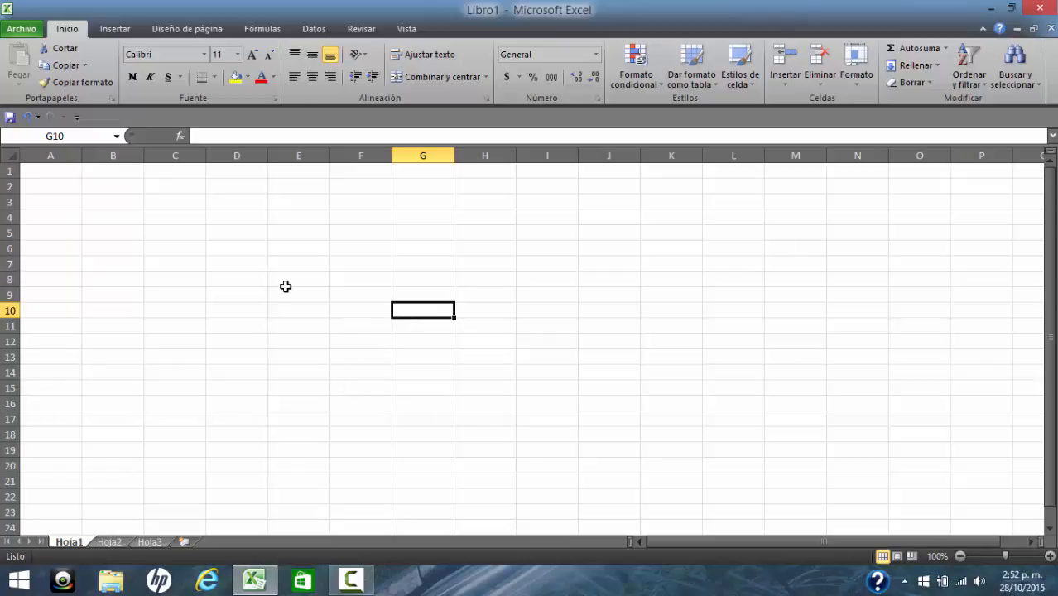
left_click_drag(286, 284, 288, 294)
left_click(321, 289)
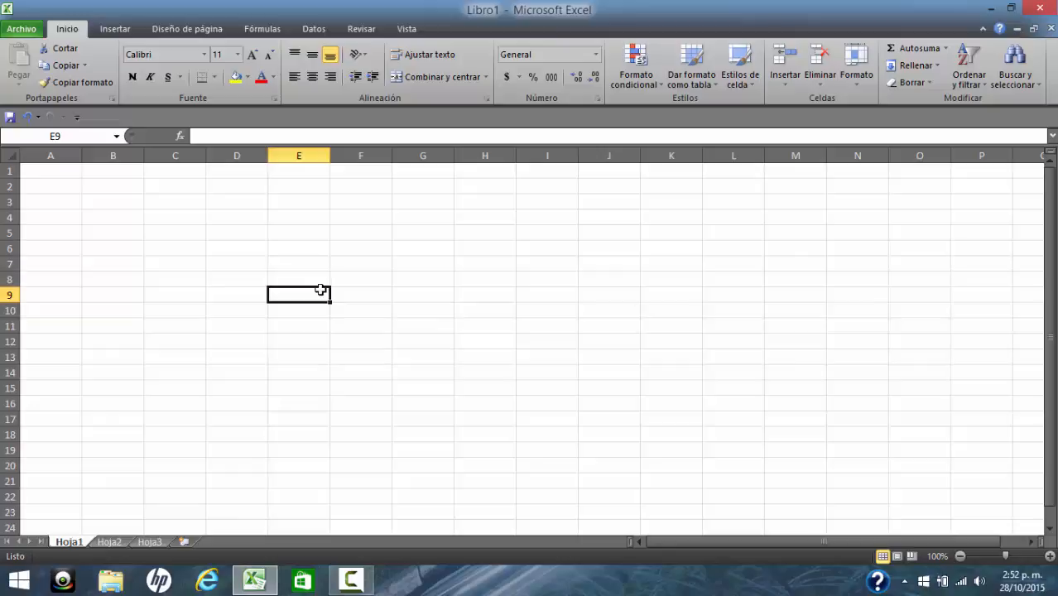
left_click_drag(320, 289, 249, 246)
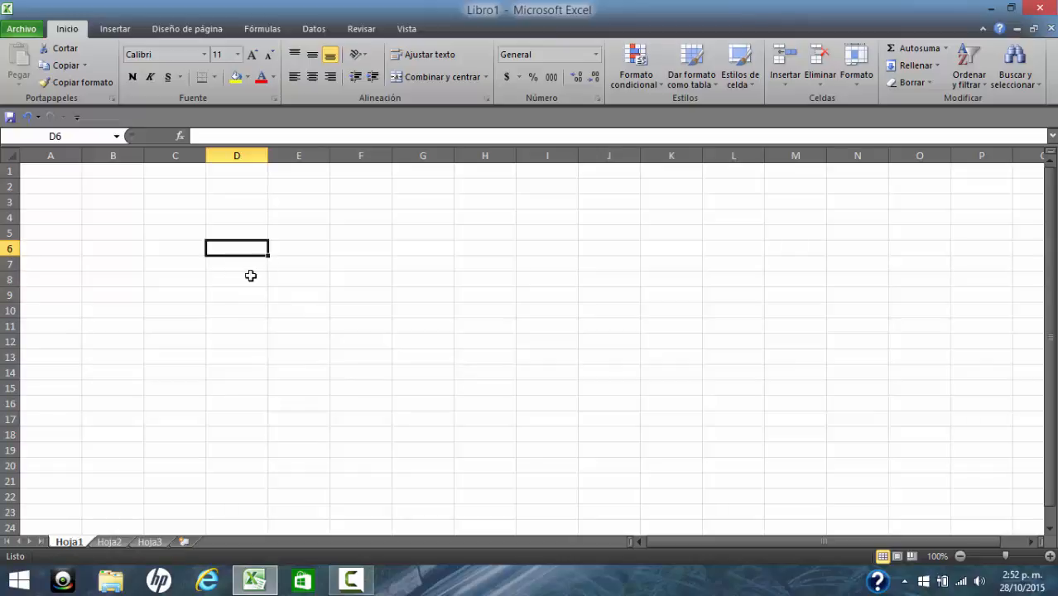
left_click(261, 280)
left_click_drag(262, 279, 276, 305)
left_click(337, 322)
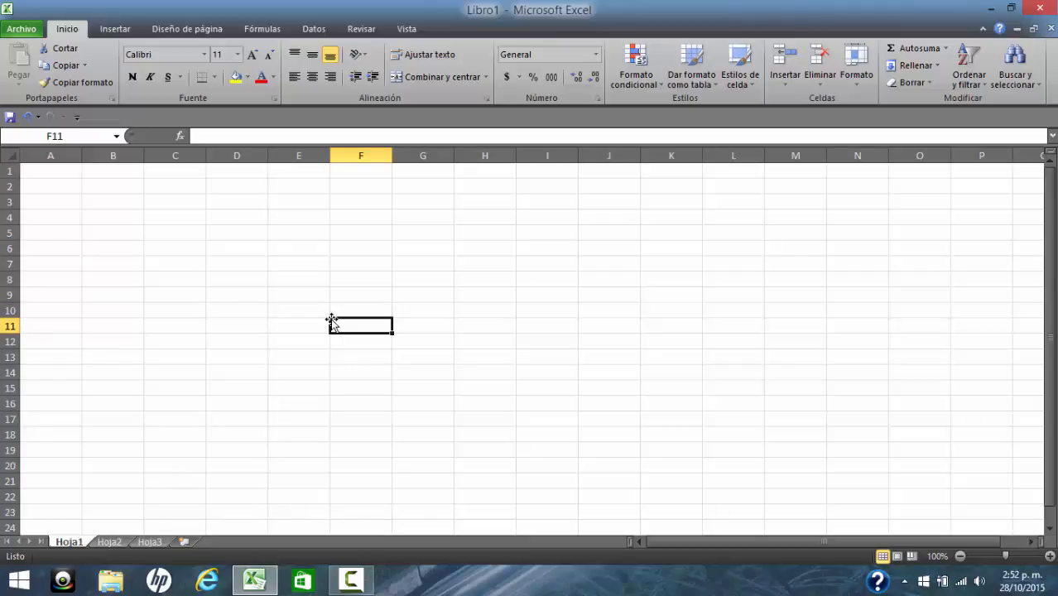
left_click(257, 260)
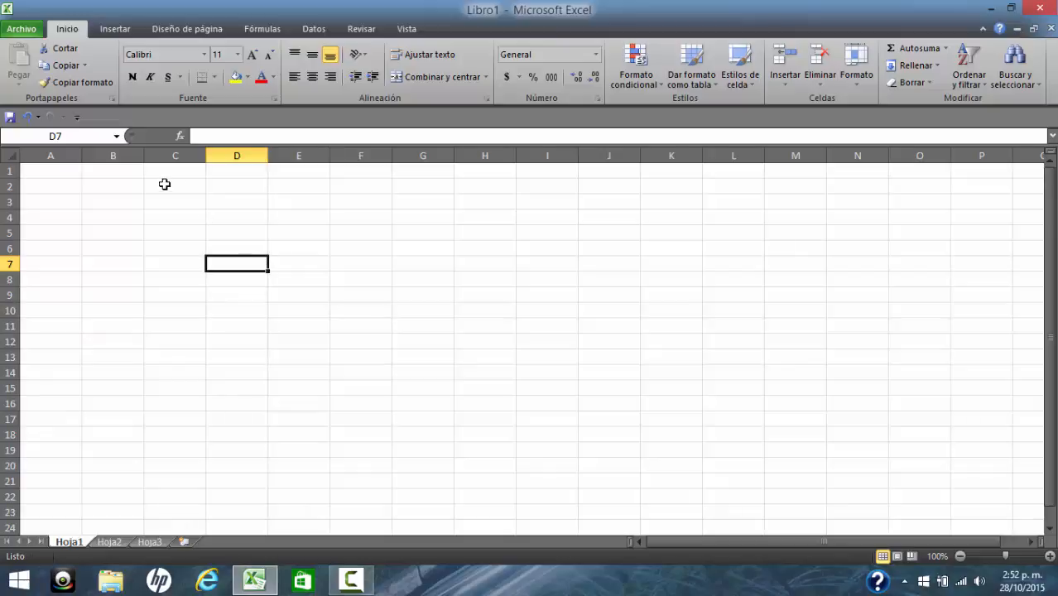
Select the range B2:E8 by entering its reference in the Name Box
left_click(69, 135)
type("b2:E8")
key("Return")
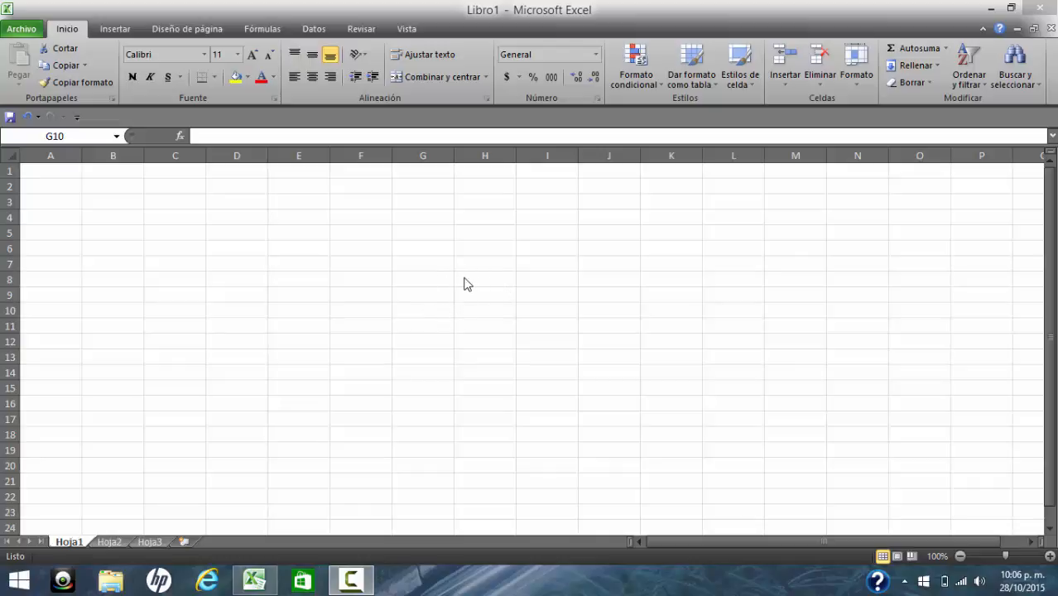
Select cells G7, G8, G9 and G10 one by one, going down column G
left_click(465, 278)
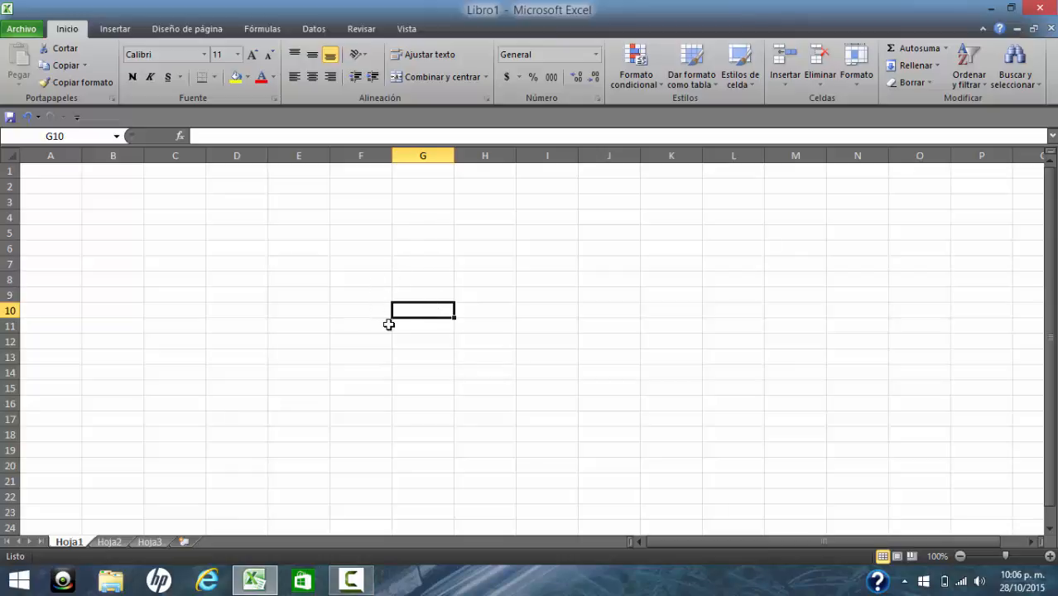
left_click(436, 260)
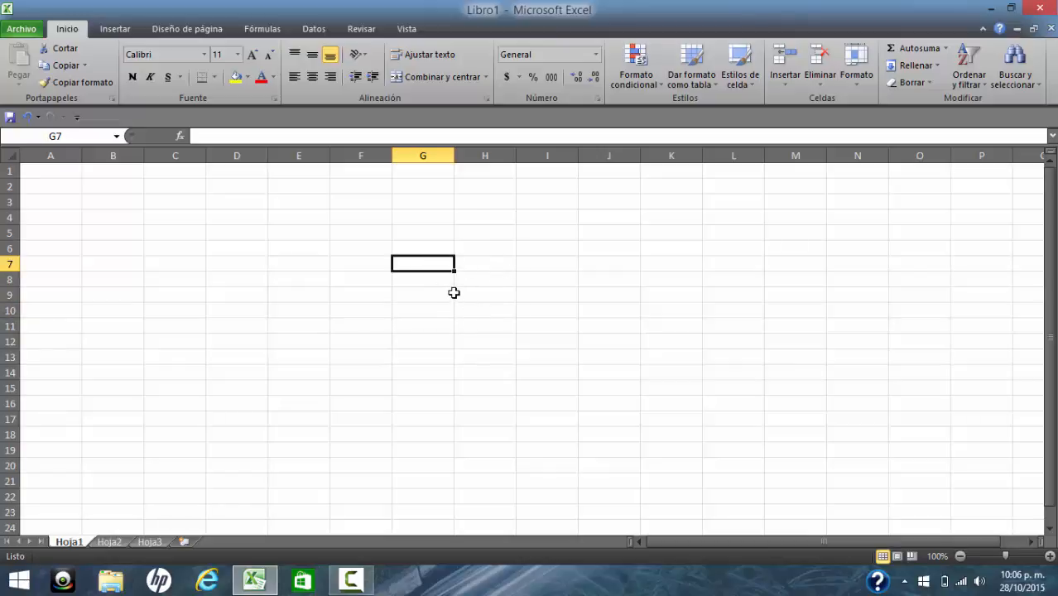
left_click(411, 281)
left_click(411, 296)
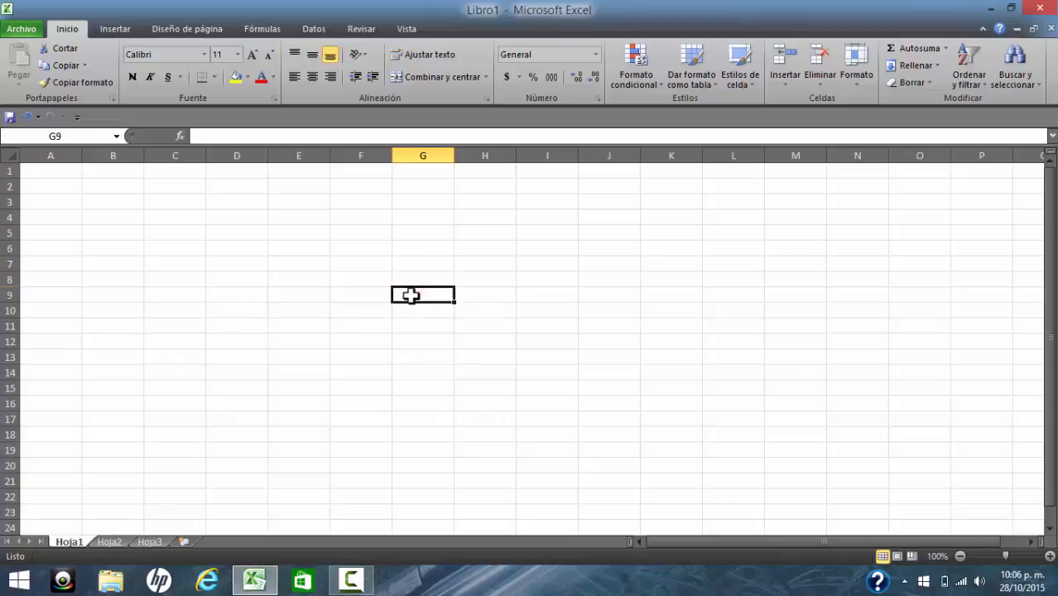
left_click(411, 312)
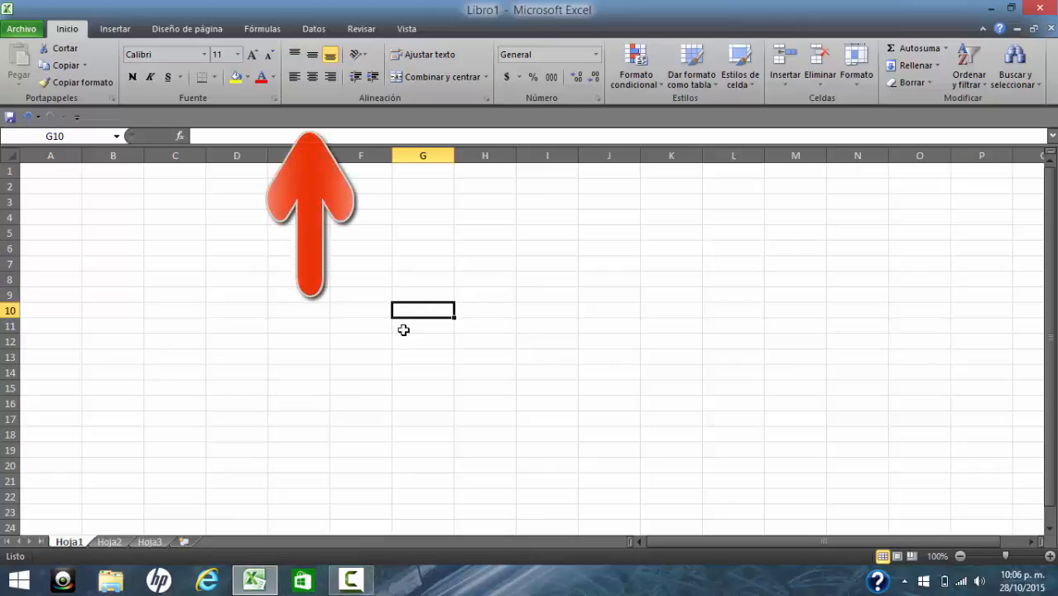
Move the active cell three rows up from G10 and back down column G to G11
key("Up")
key("Up")
key("Up")
key("Down")
key("Down")
key("Down")
key("Down")
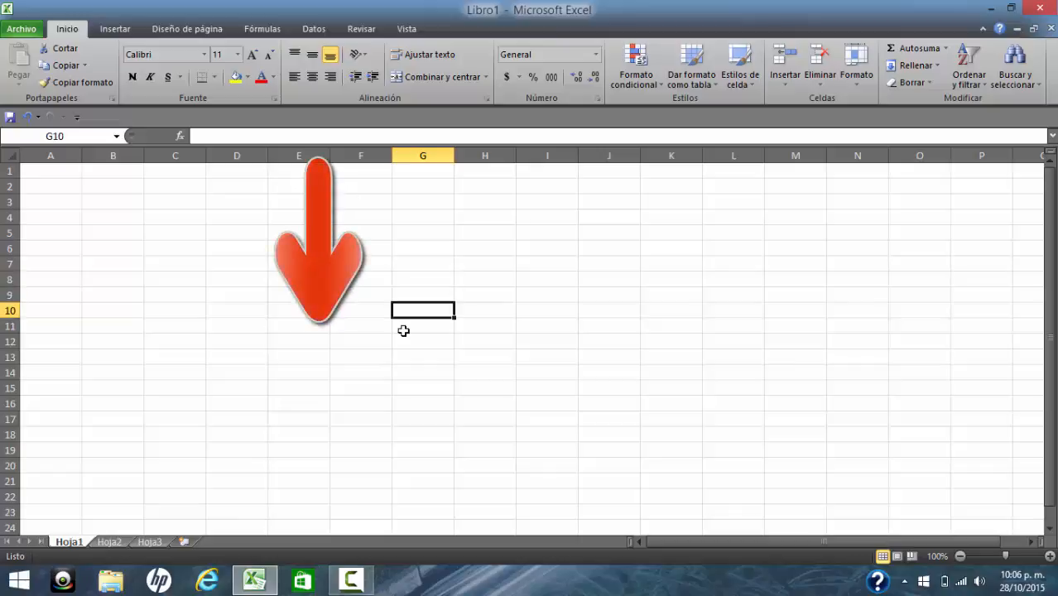
Move the active cell three columns left along row 11 and back to G11
key("Left")
key("Left")
key("Left")
key("Right")
key("Right")
key("Right")
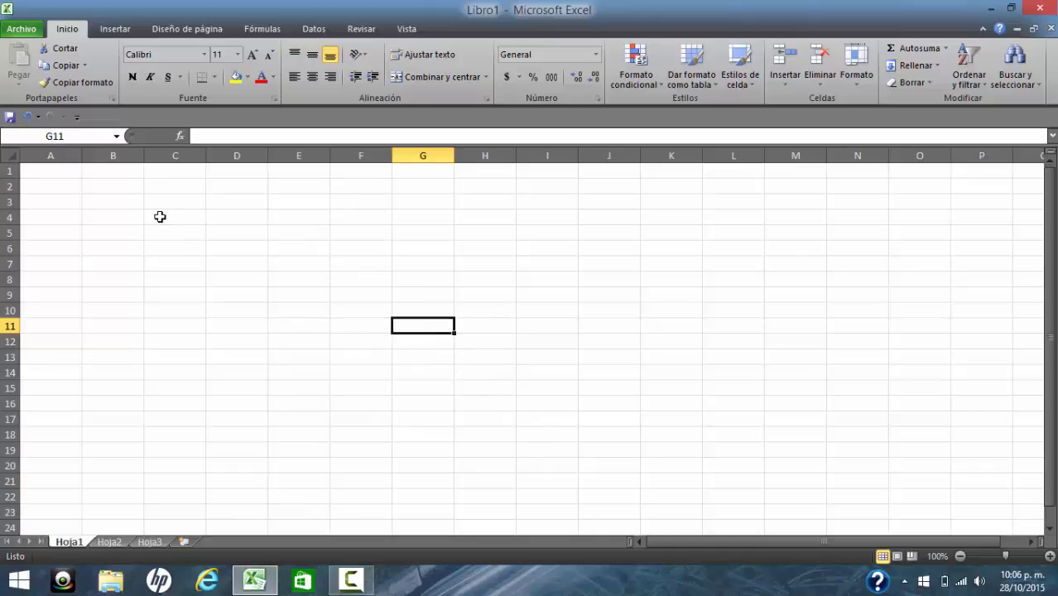
Go to cell L8 by entering its reference in the Name Box
left_click(92, 138)
type("L8")
key("Return")
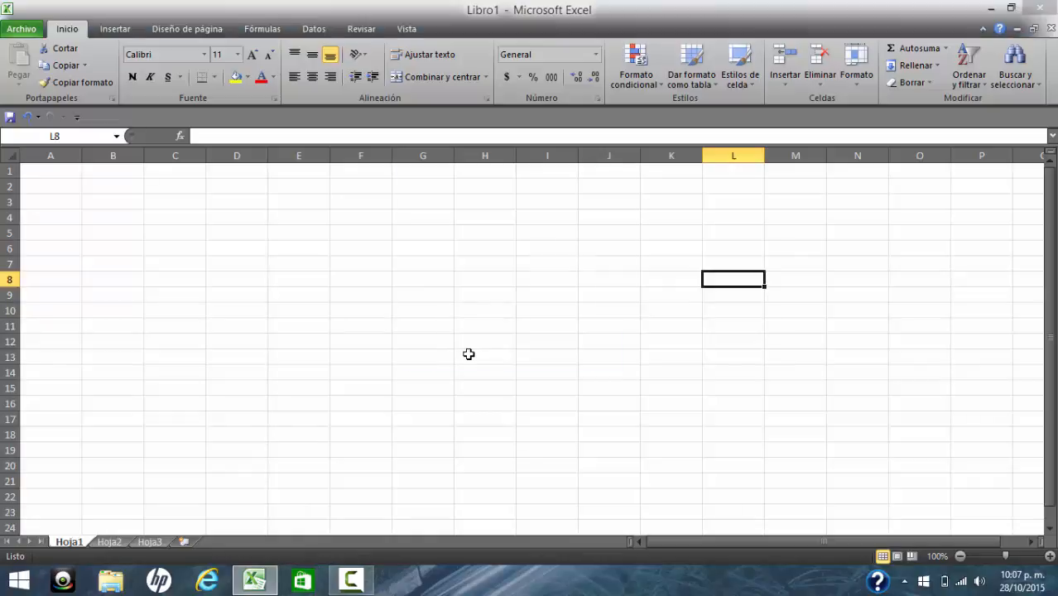
Go to cell E2 with the Go To command, entering E2 as the reference
key("F5")
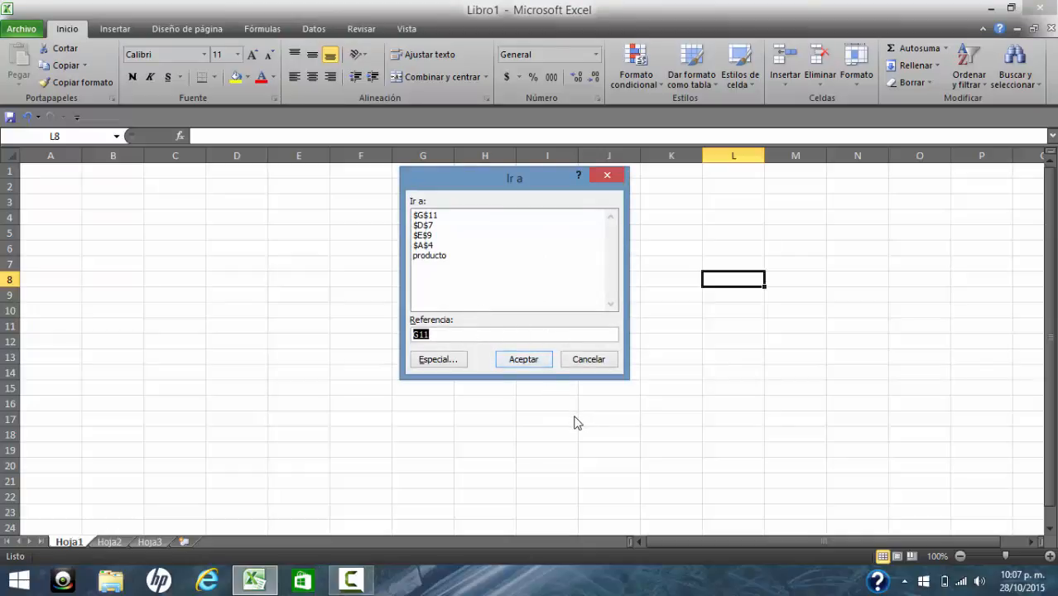
type("E2")
key("Return")
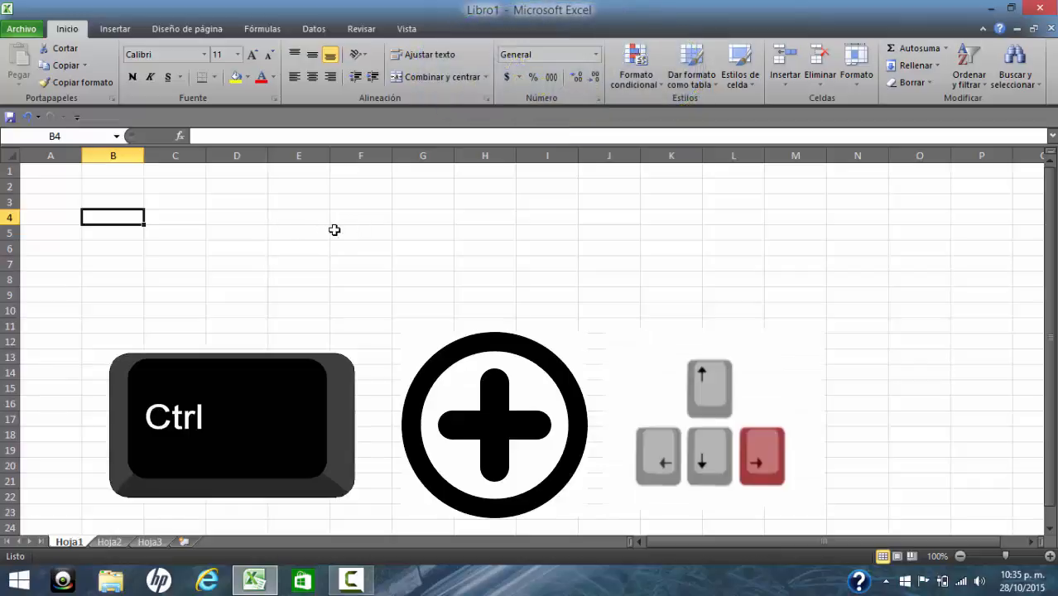
Jump from B4 along row 4 to the sheet's last column and back to column A, up to A1, down to the last row, and return to A1
key("ctrl+Right")
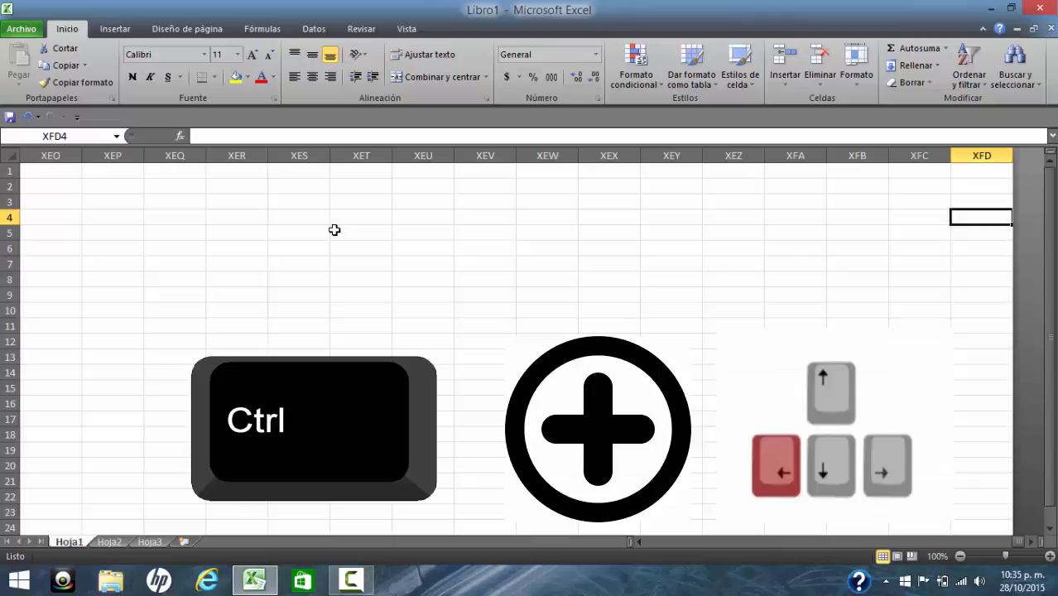
key("ctrl+Left")
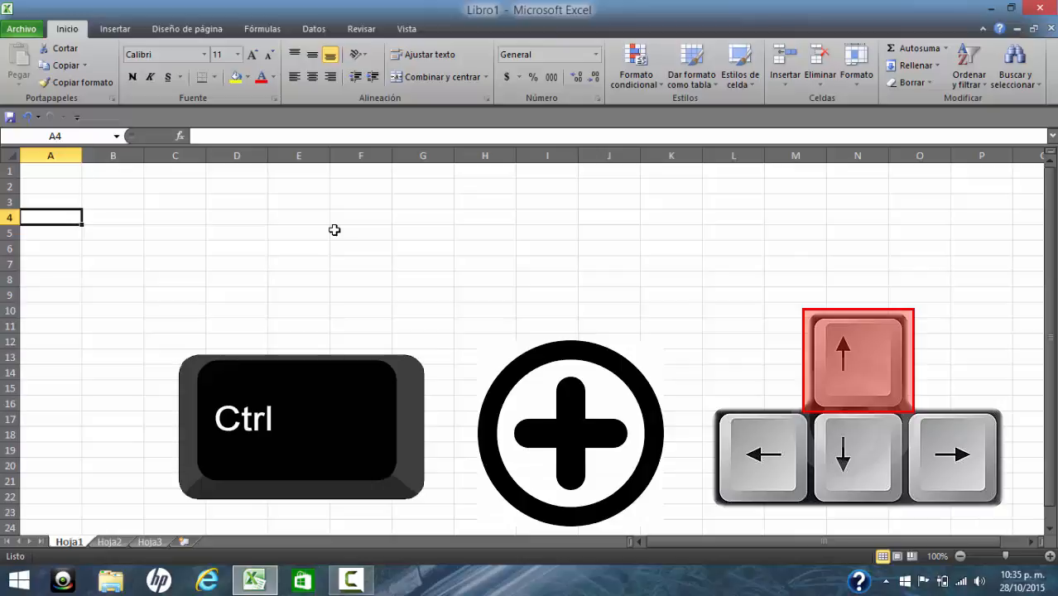
key("ctrl+Up")
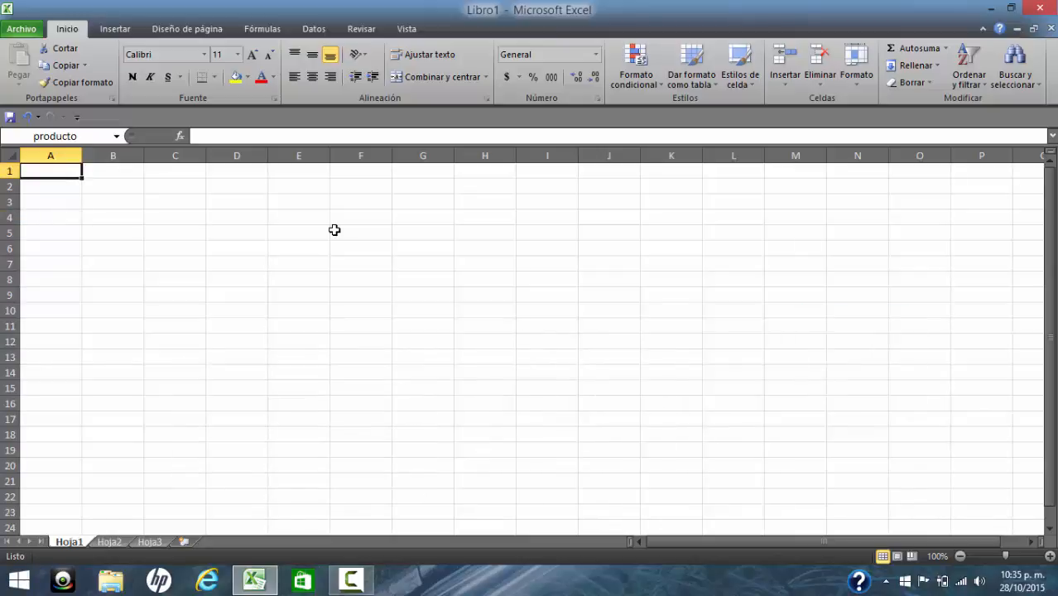
key("ctrl+Down")
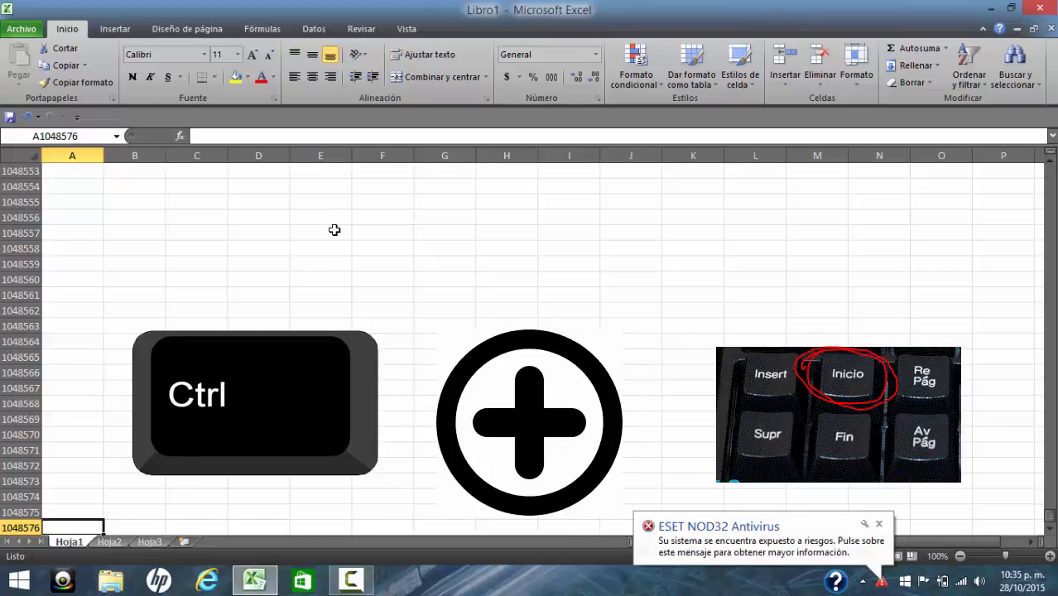
key("ctrl+Home")
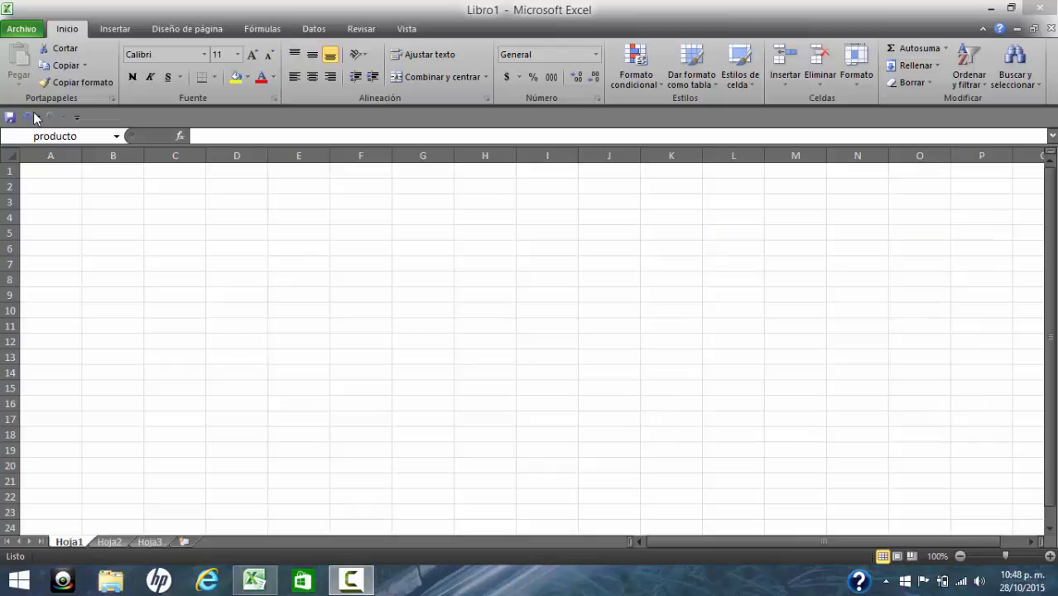
Move the active cell down column A one screen at a time until it reaches A97
left_click(45, 201)
key("Page_Down")
key("Page_Down")
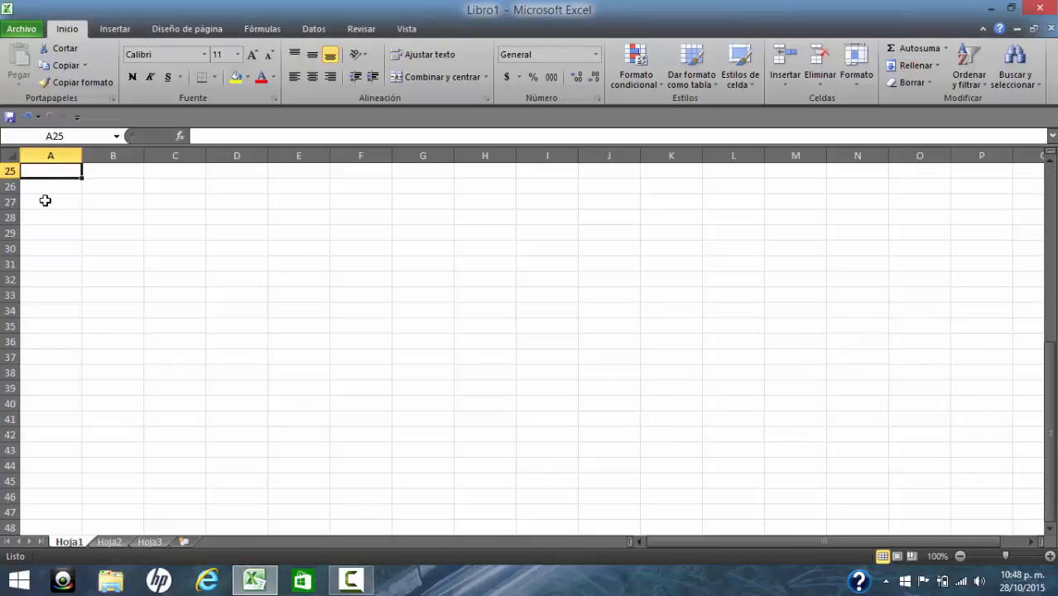
key("Page_Down")
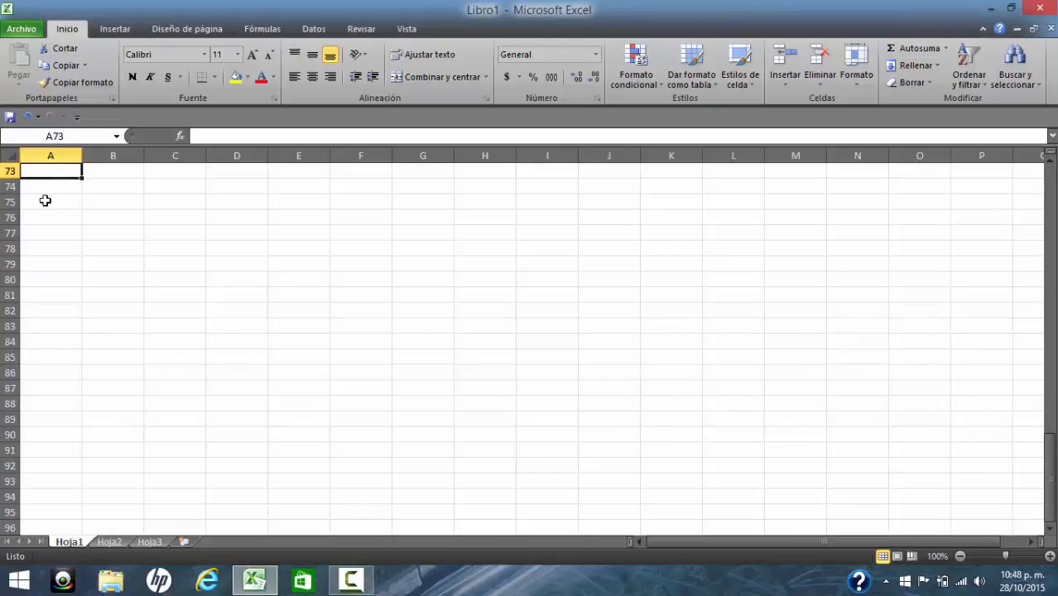
key("Page_Down")
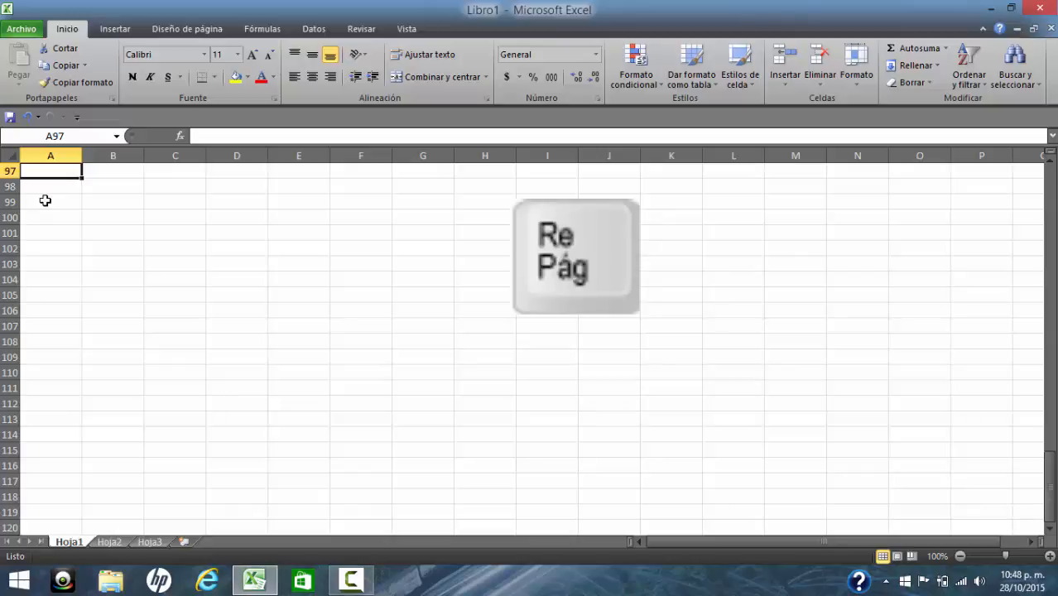
Move the active cell back up column A one screen at a time to A1
key("Page_Up")
key("Page_Up")
key("Page_Up")
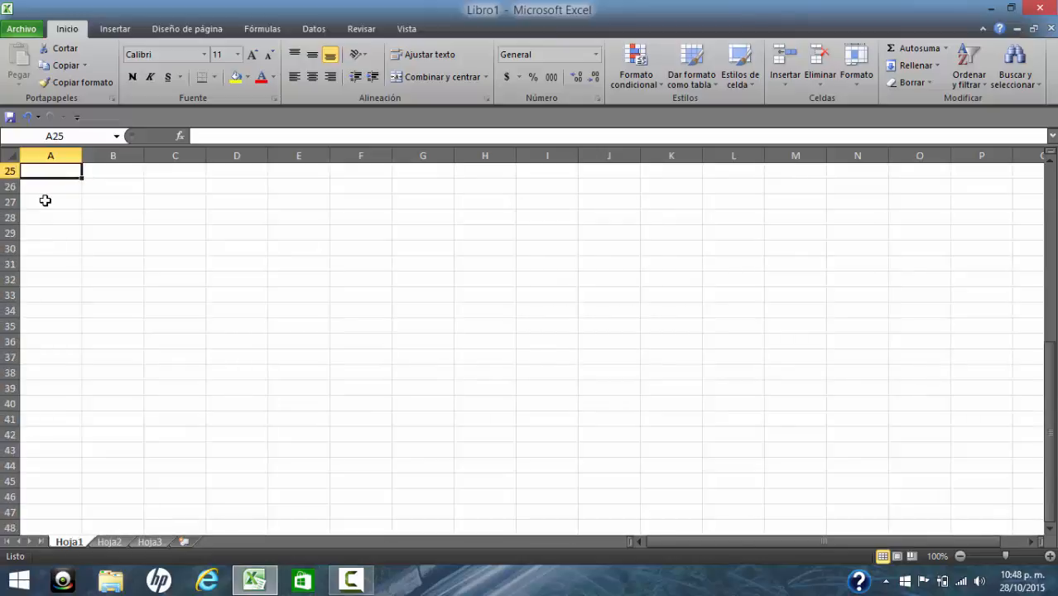
key("Page_Up")
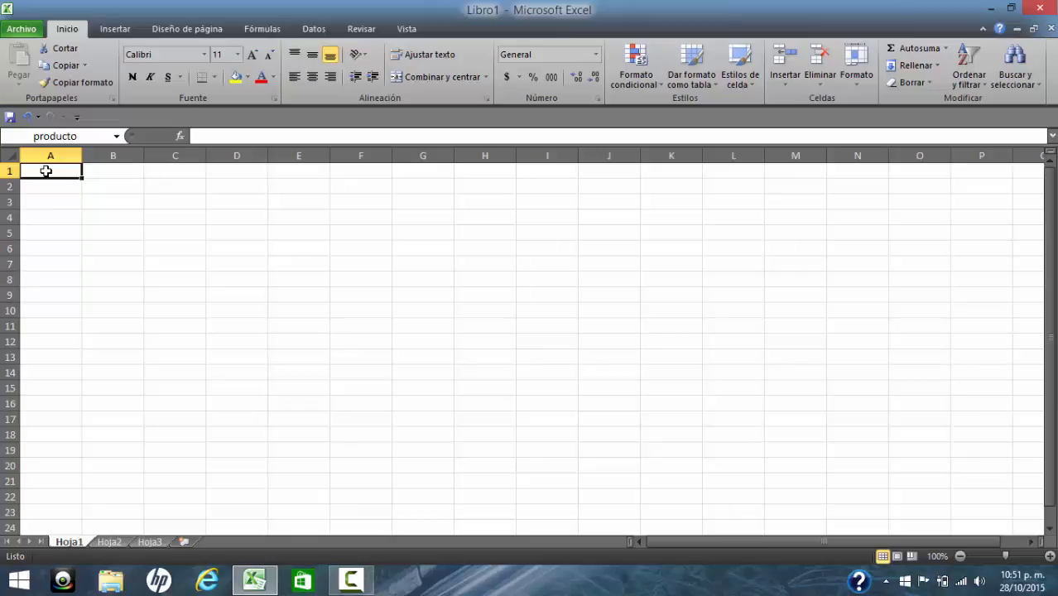
Select the range B3:E13, starting from cell B3
left_click(130, 202)
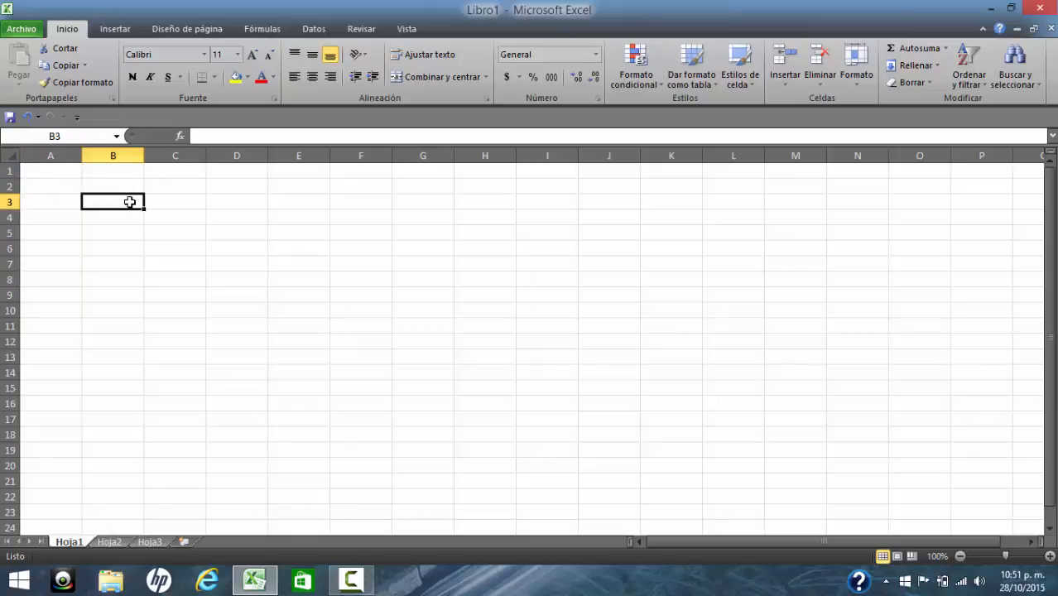
left_click_drag(130, 202, 310, 358)
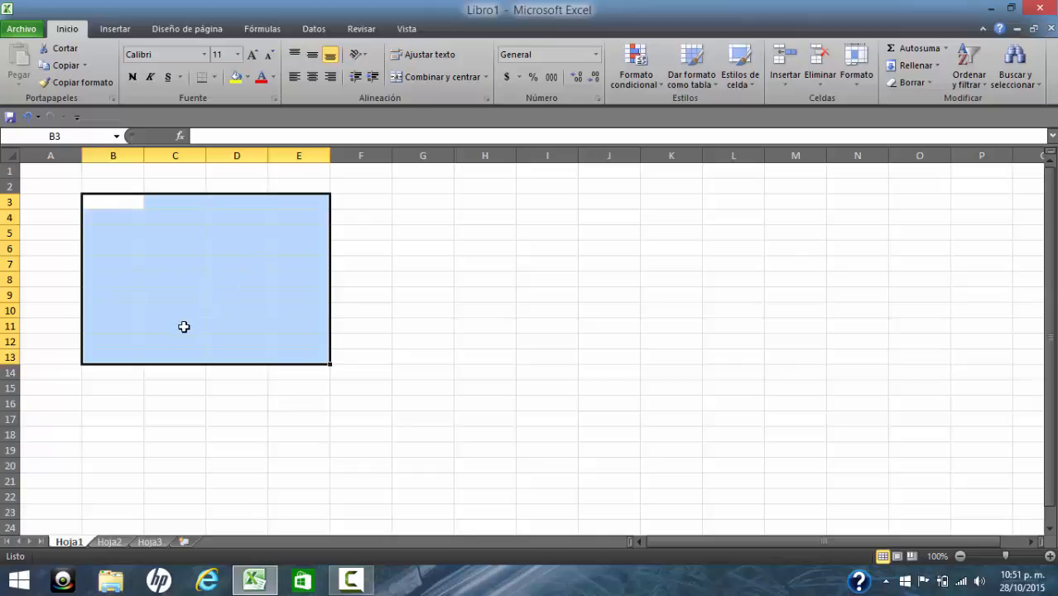
Select whole rows 10 and 11 and whole columns D and E, one at a time
left_click(10, 309)
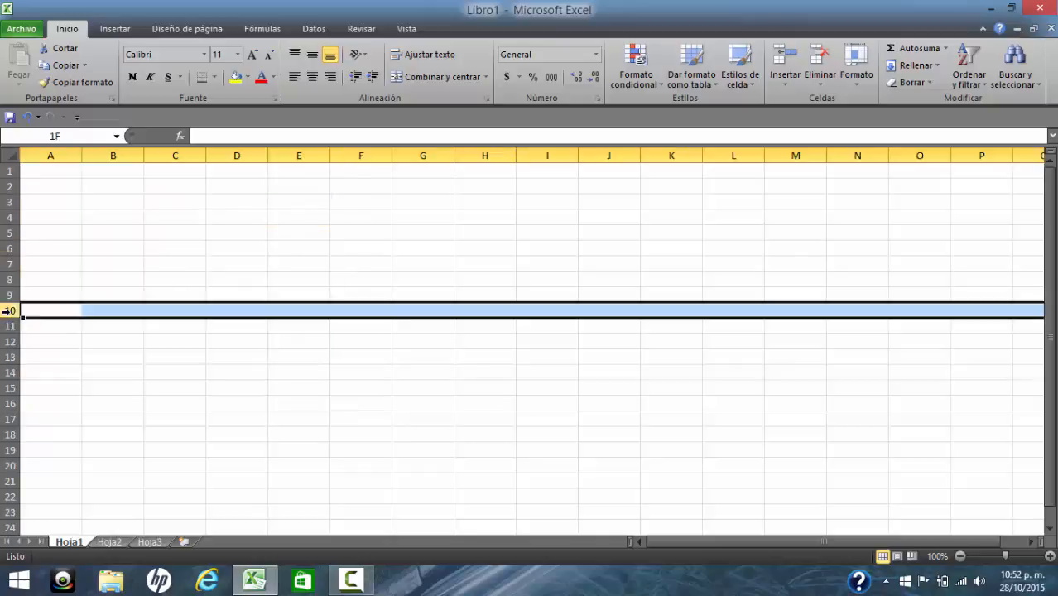
left_click(7, 326)
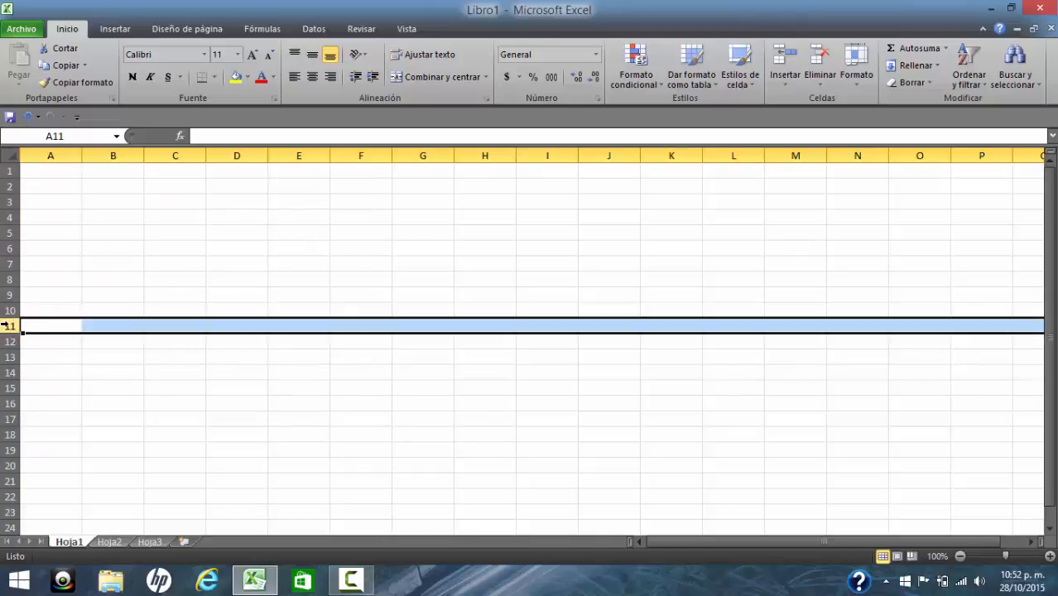
left_click(234, 151)
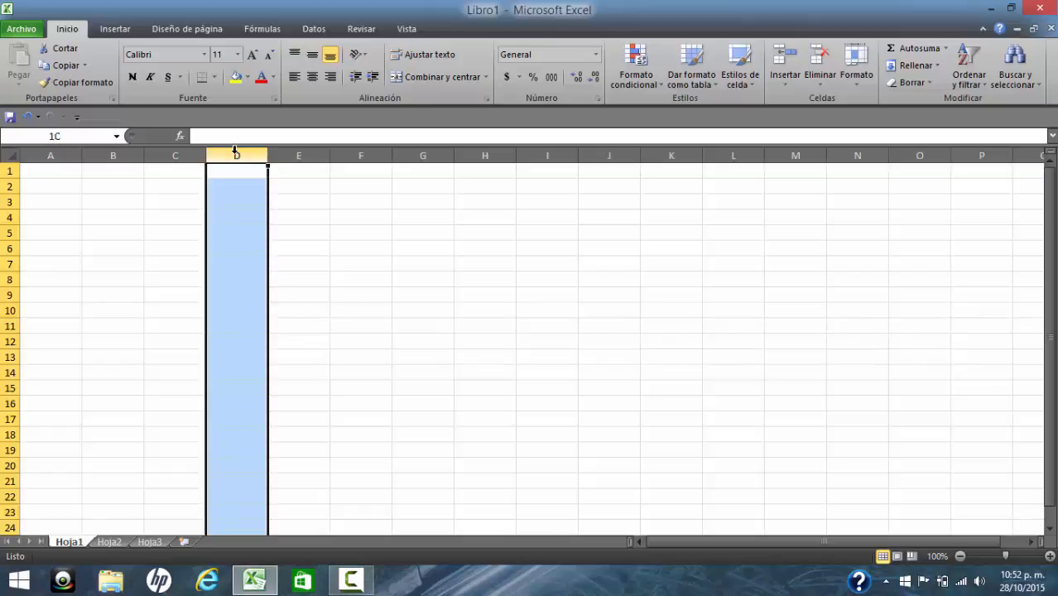
left_click(292, 152)
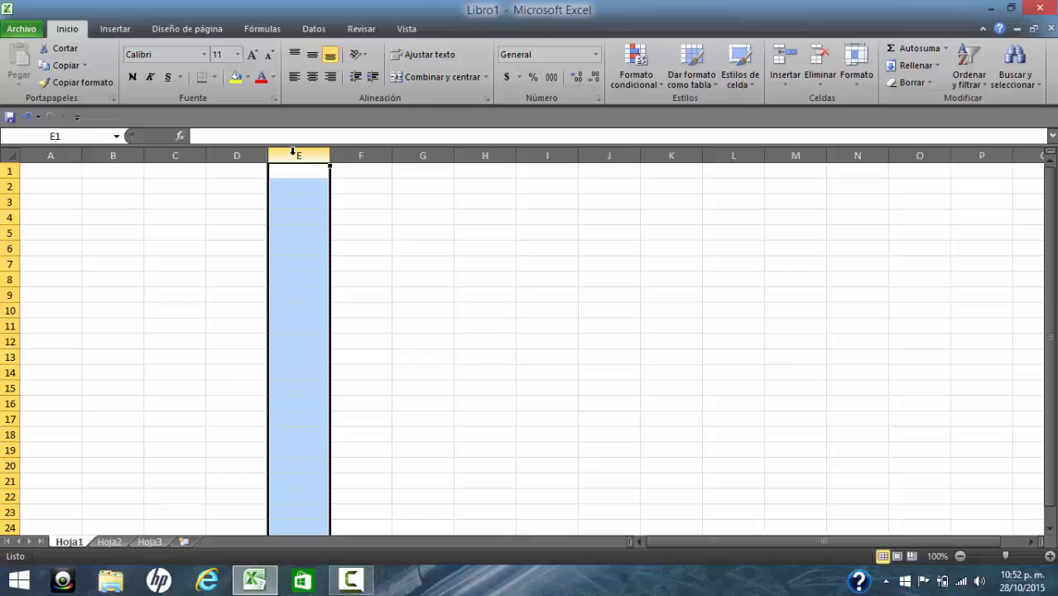
left_click(9, 325)
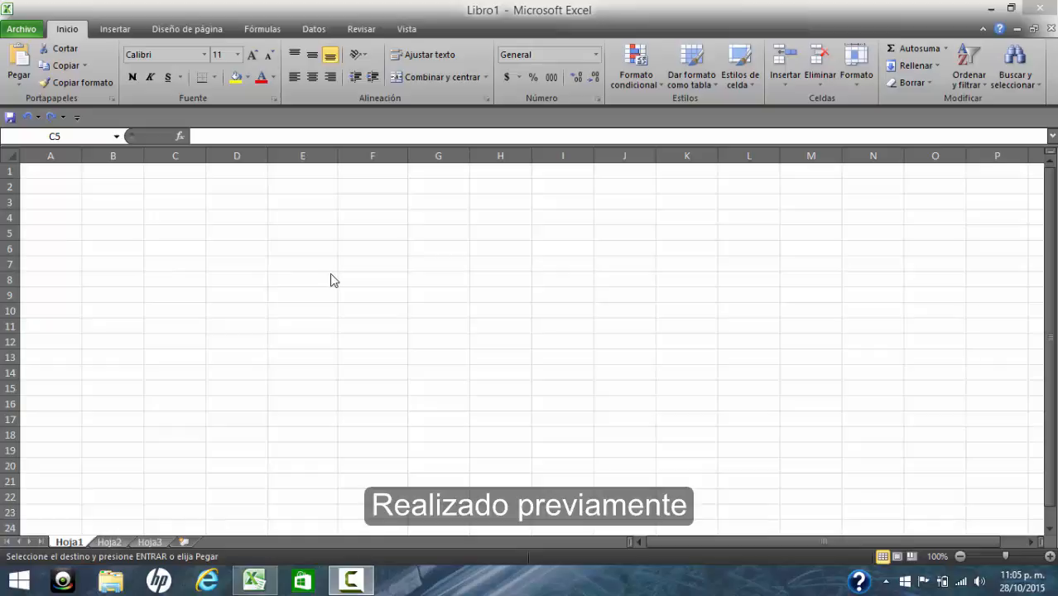
Paste the copied block of numbers, words, dates and times with its upper-left cell at C5, and deselect it
left_click(174, 249)
type("12\t\tEscuela\t 13\t\tColegio\t 456\t\tEducación\t 45645\t\t\t 677\t\t\t 234\t\t\t 376\t\t\t30/03/2015 42064\t\t\tLunes, 30 de Marzo de 2015 \t\t\t \t\t\t \t\t\t \t\t12:00:00 a. m.\t \t\t6:45:00 p. m.")
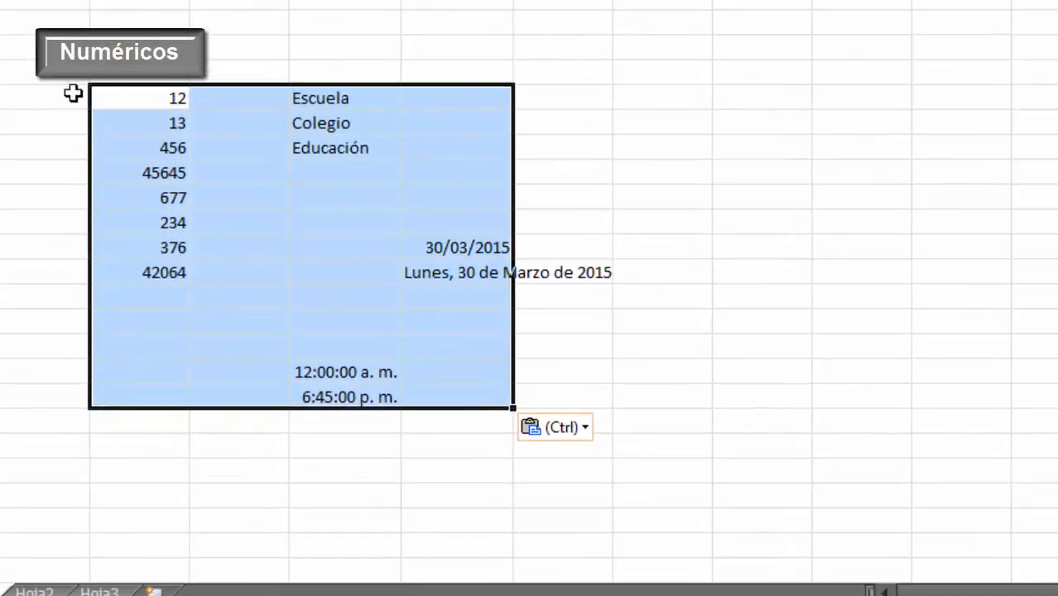
left_click(66, 106)
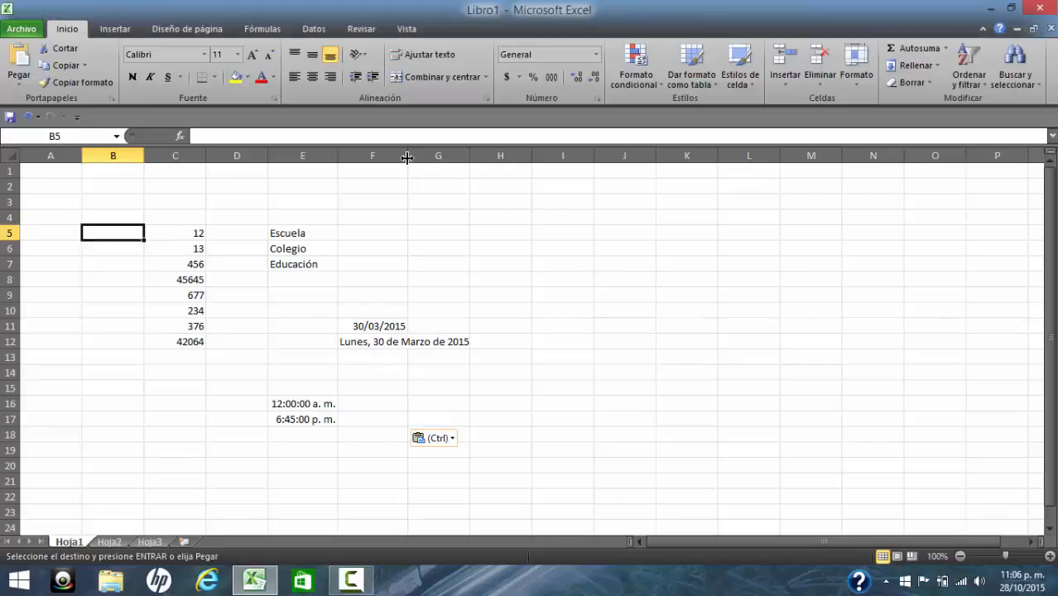
Widen column F enough to fit the long date text in F12
left_click_drag(407, 157, 472, 155)
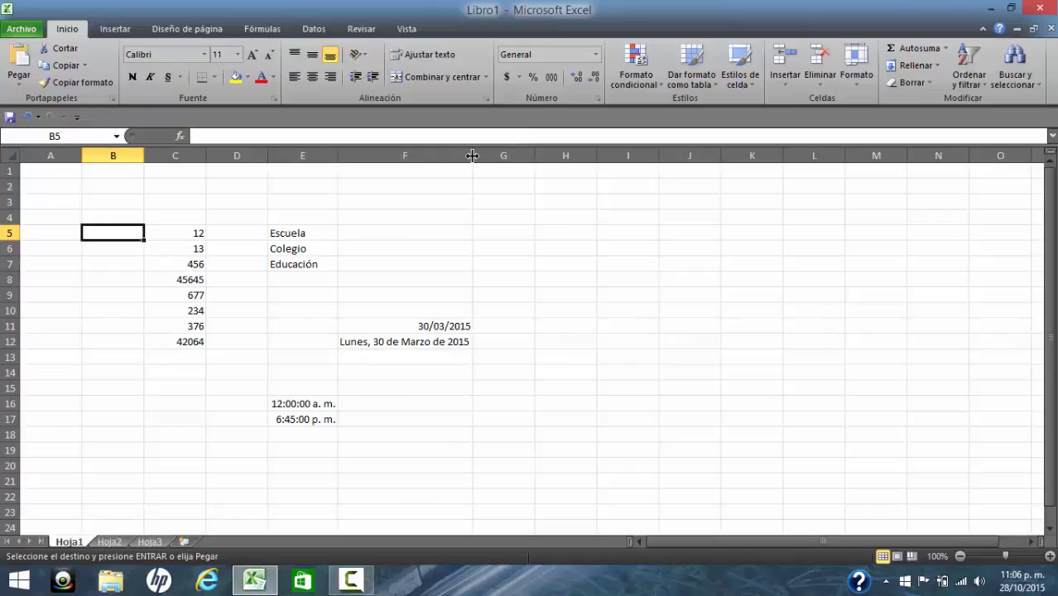
left_click(424, 274)
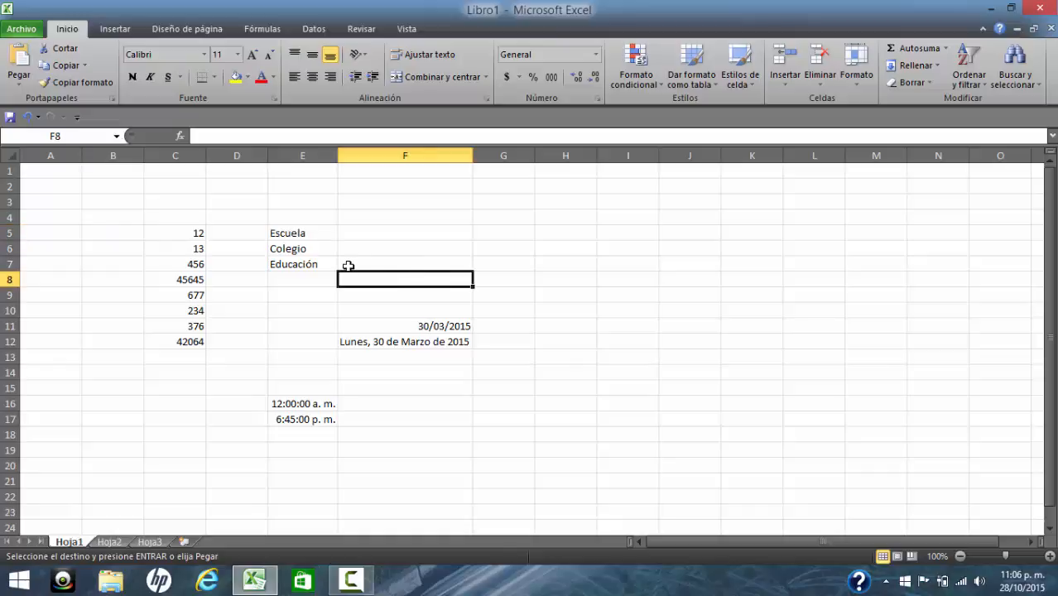
Enter 45 in cell C13, below the last number of column C
left_click(181, 356)
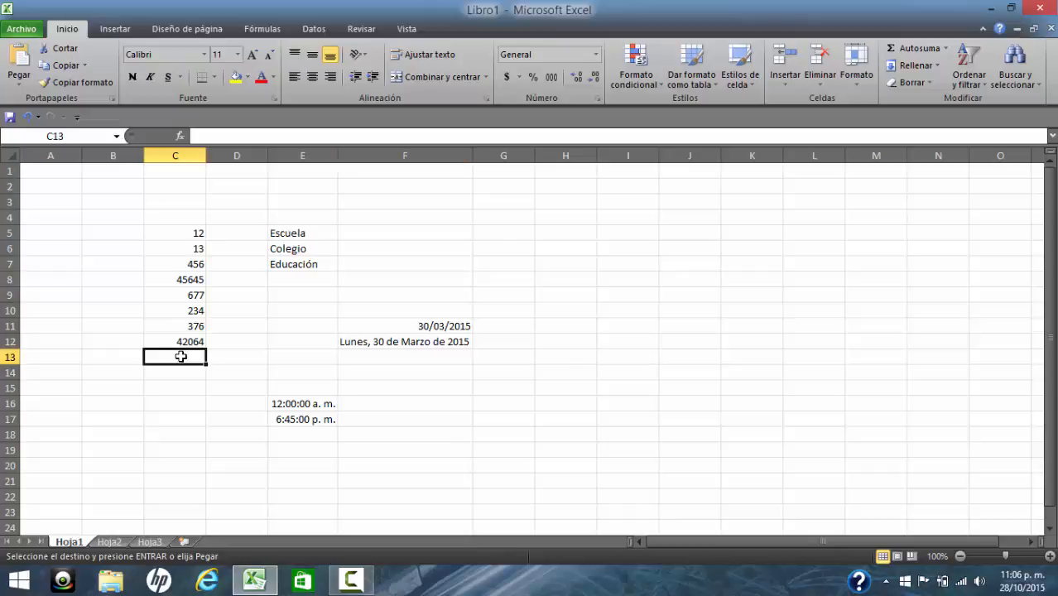
type("45")
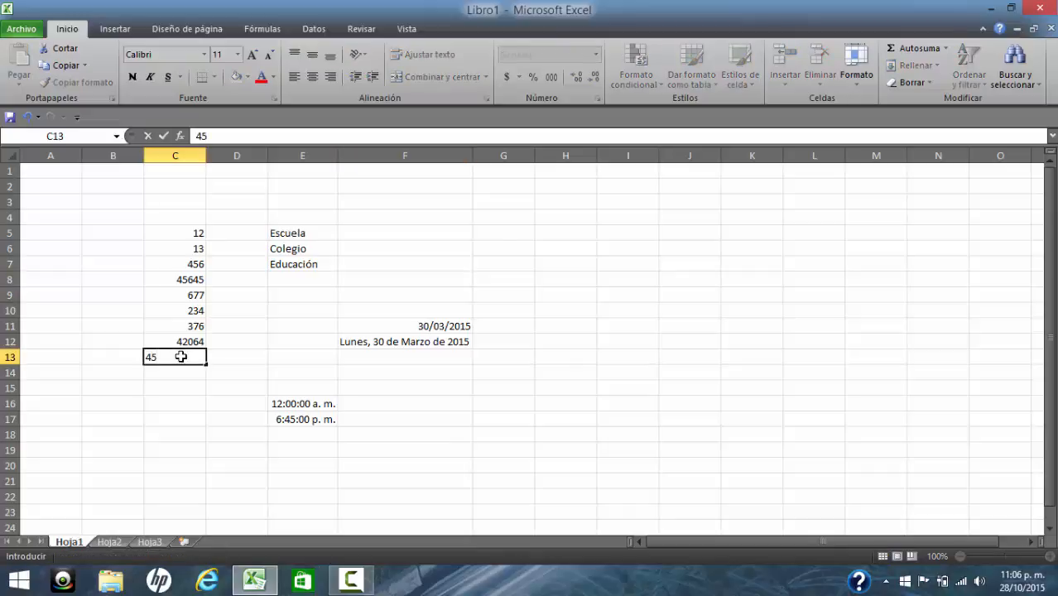
left_click(186, 370)
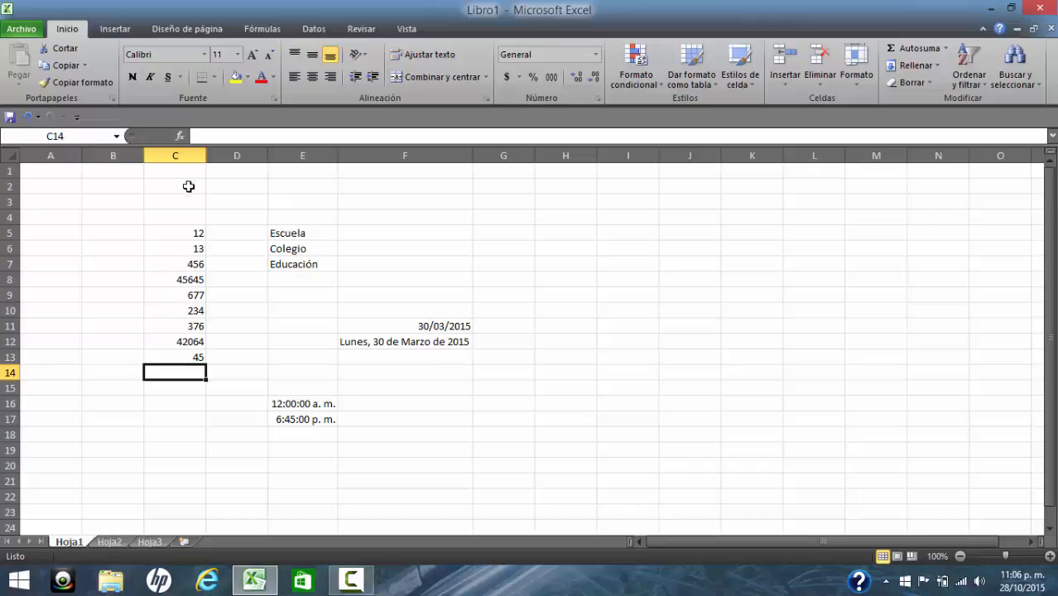
Change the value in cell C5 to 1243 by editing it in place, and open cell C7 for editing
left_click(191, 234)
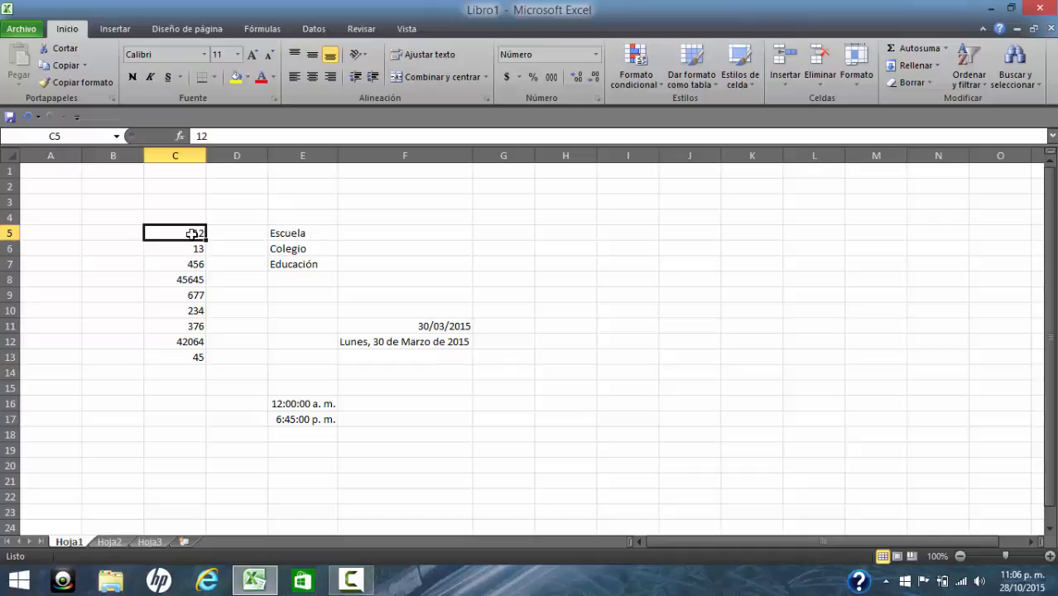
double_click(192, 235)
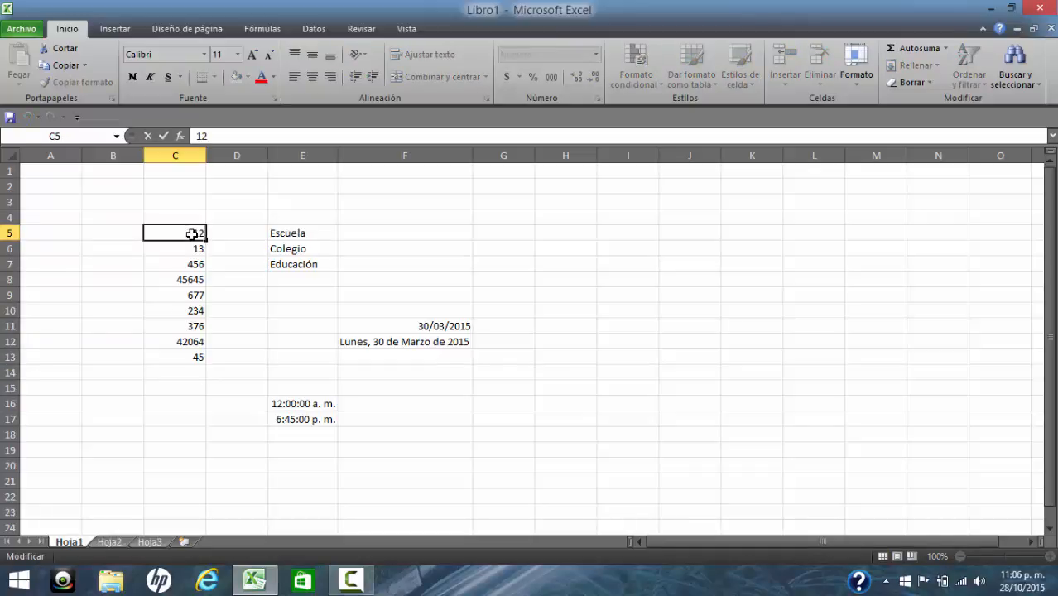
type("43")
left_click(194, 254)
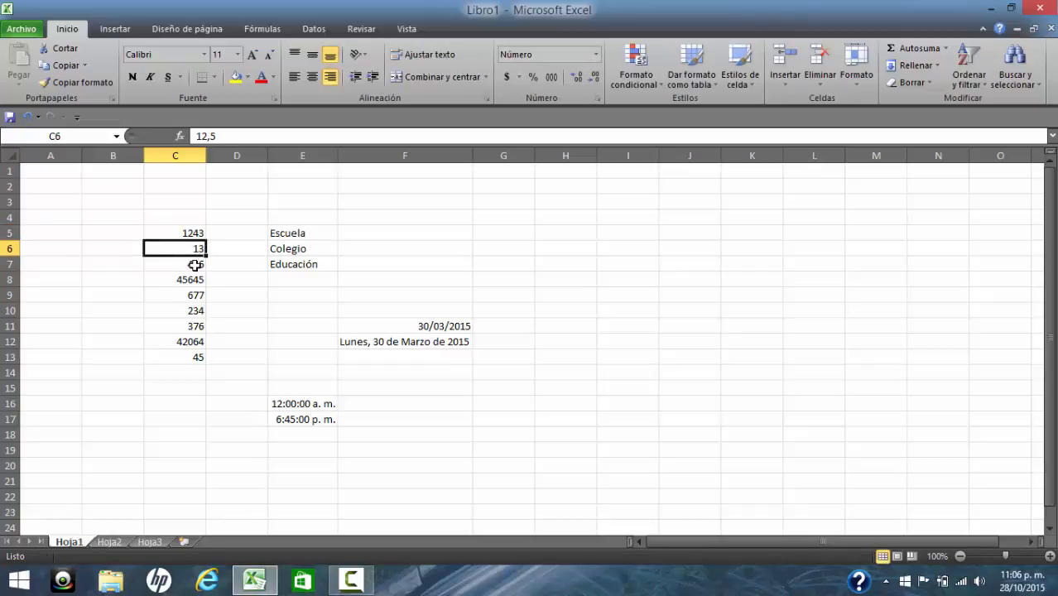
left_click(195, 265)
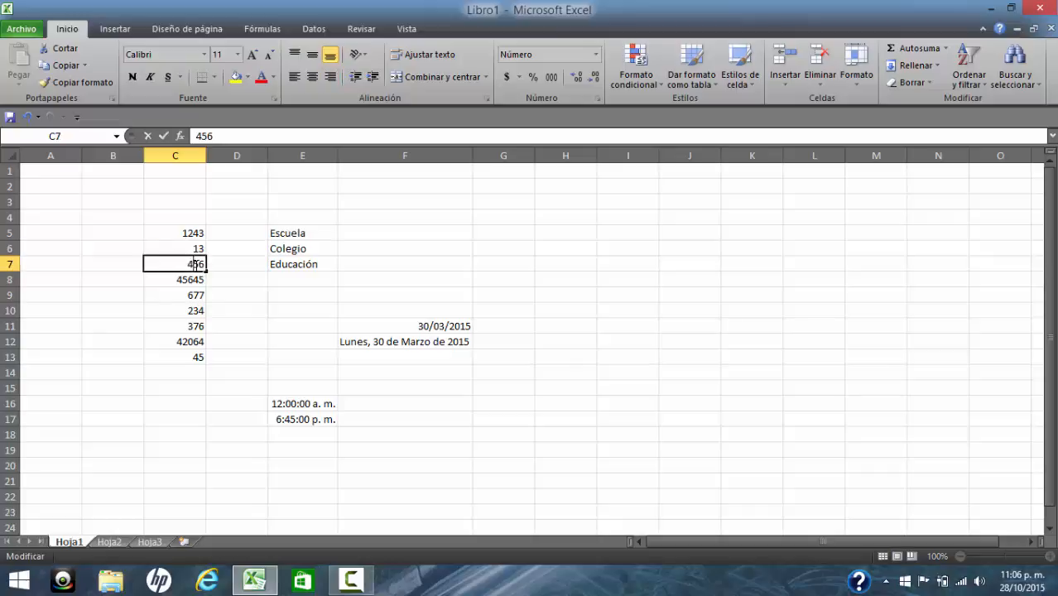
double_click(195, 265)
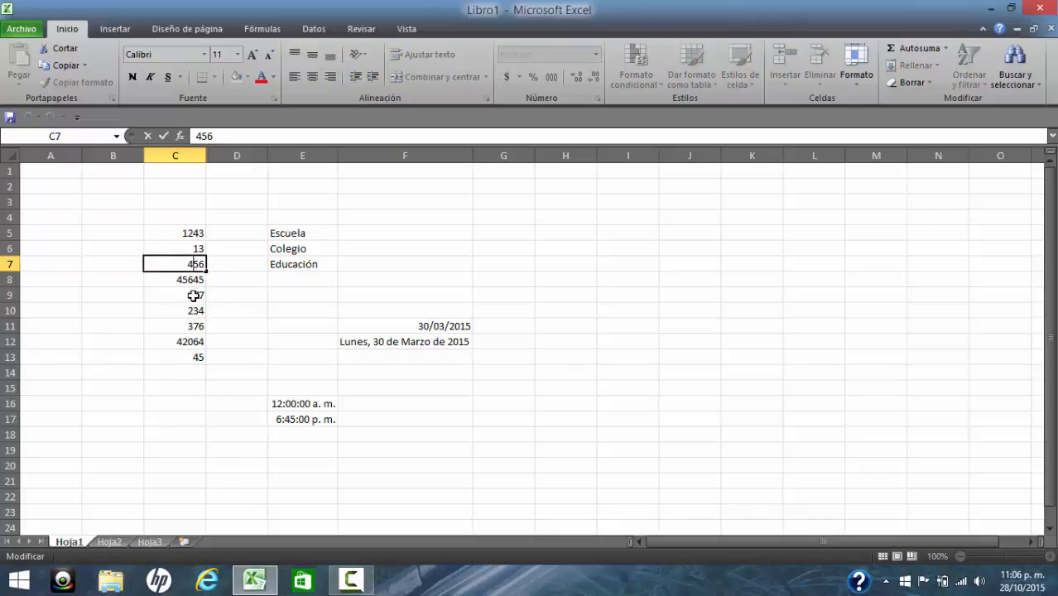
Change the value in cell C9 to 678 by editing its last digits
left_click(192, 295)
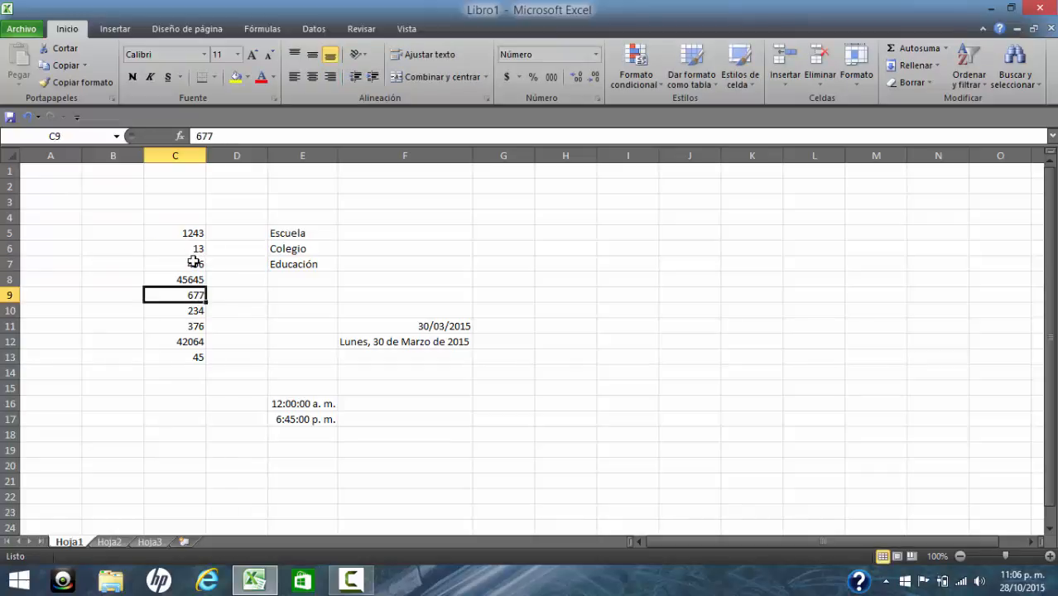
left_click(214, 137)
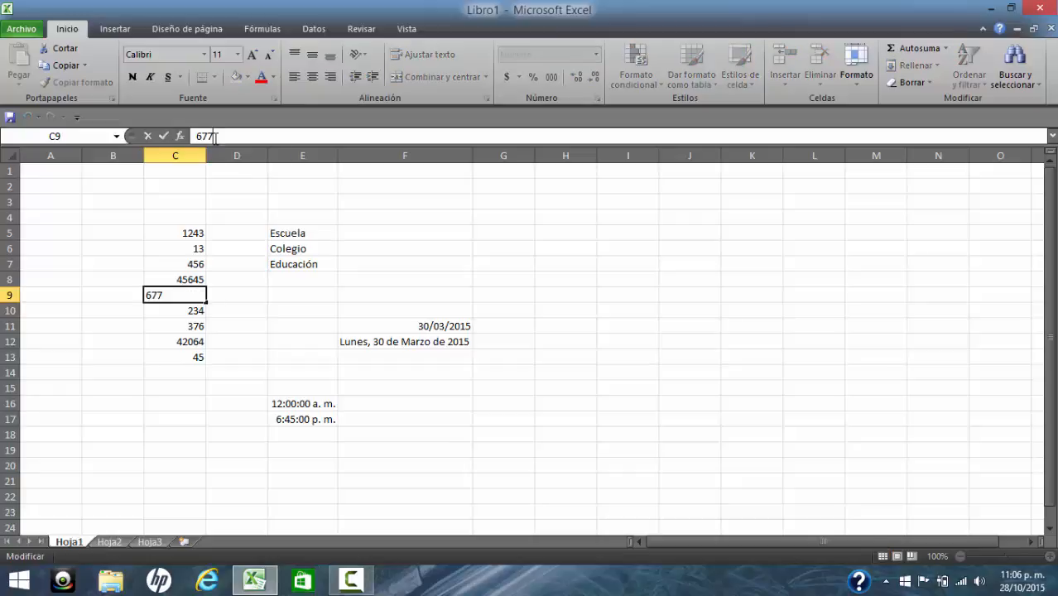
key("BackSpace")
key("BackSpace")
type("78")
left_click(240, 242)
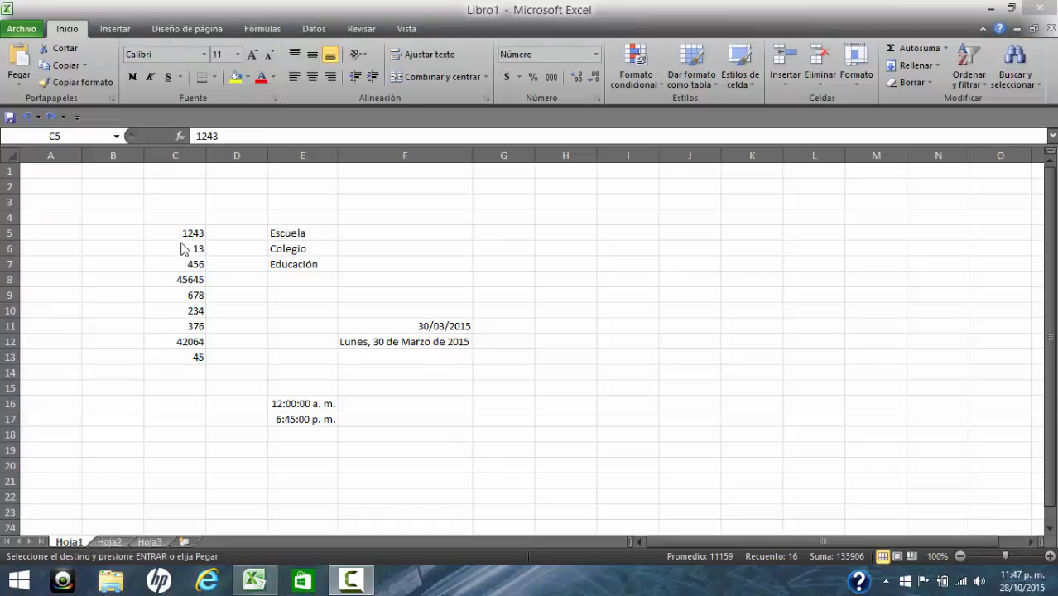
Clear all the sample numbers, text, dates and times in the range C5:F17
key("ctrl+shift+End")
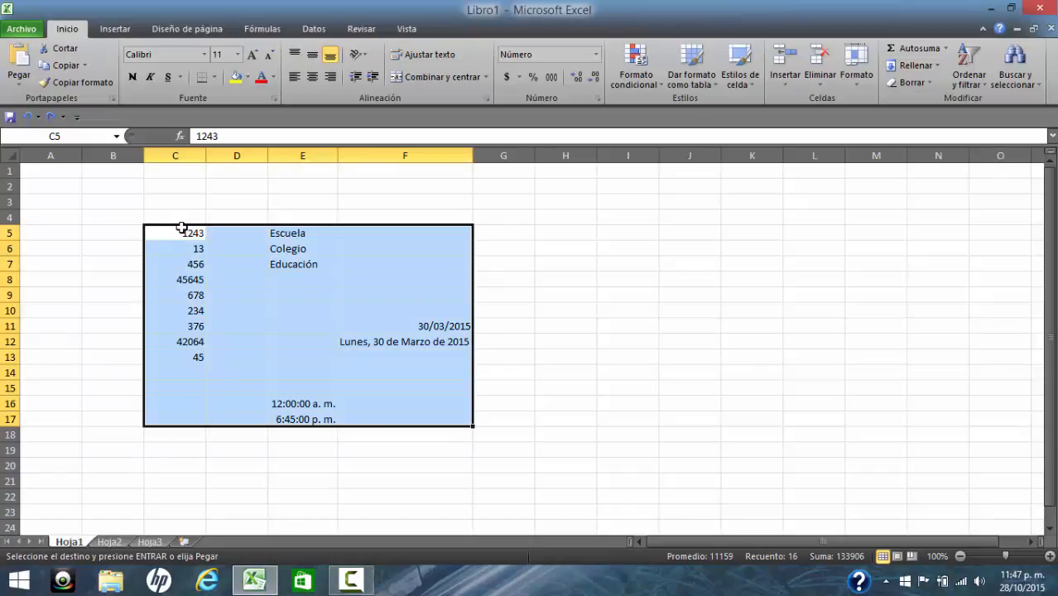
key("Delete")
left_click(283, 239)
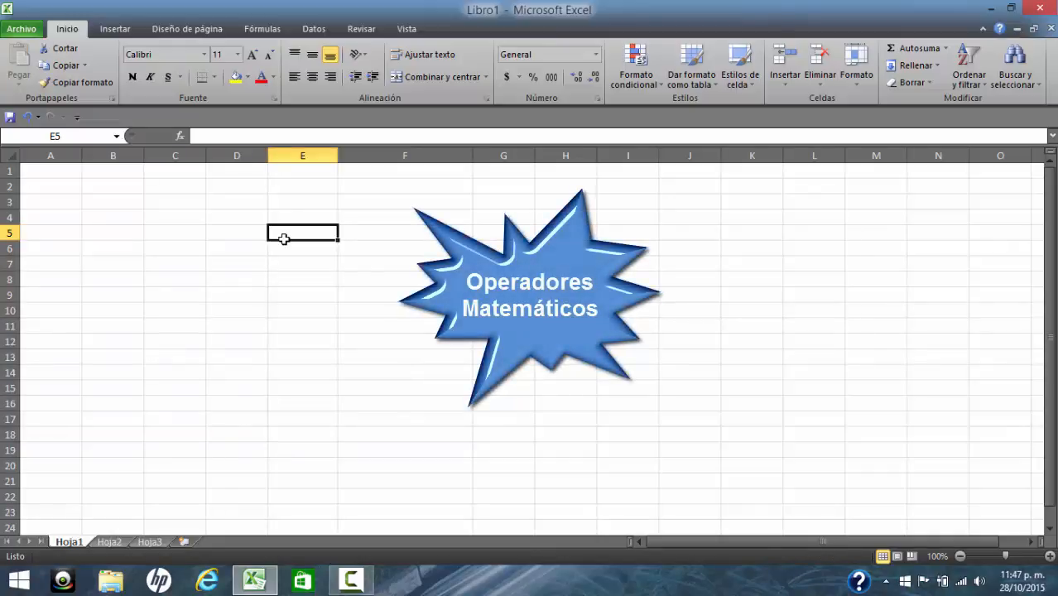
Paste the copied Prioridad column of the operator table starting at cell D5
key("ctrl+c")
left_click(213, 234)
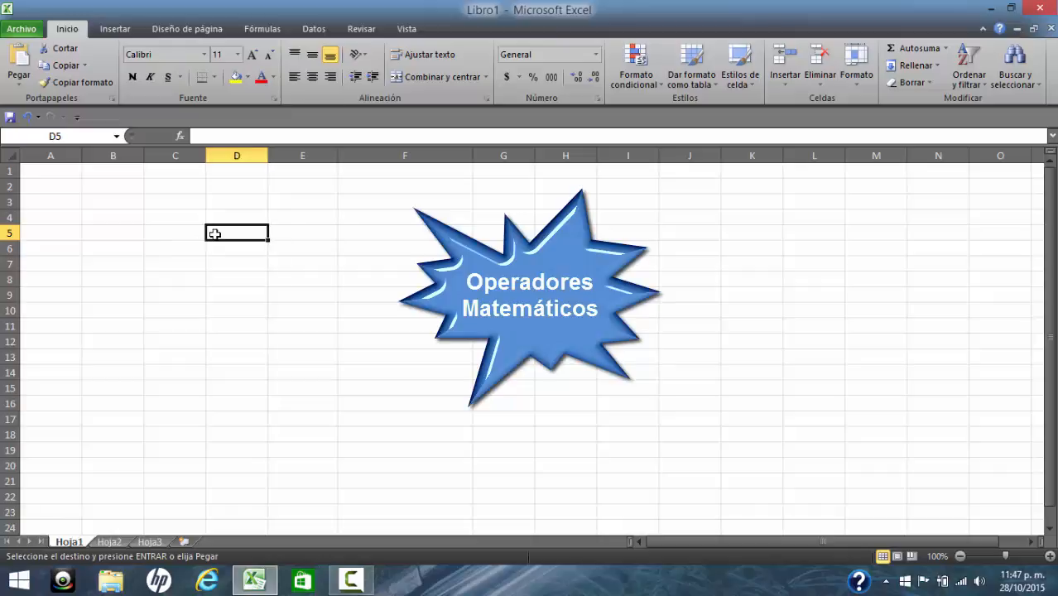
key("ctrl+v")
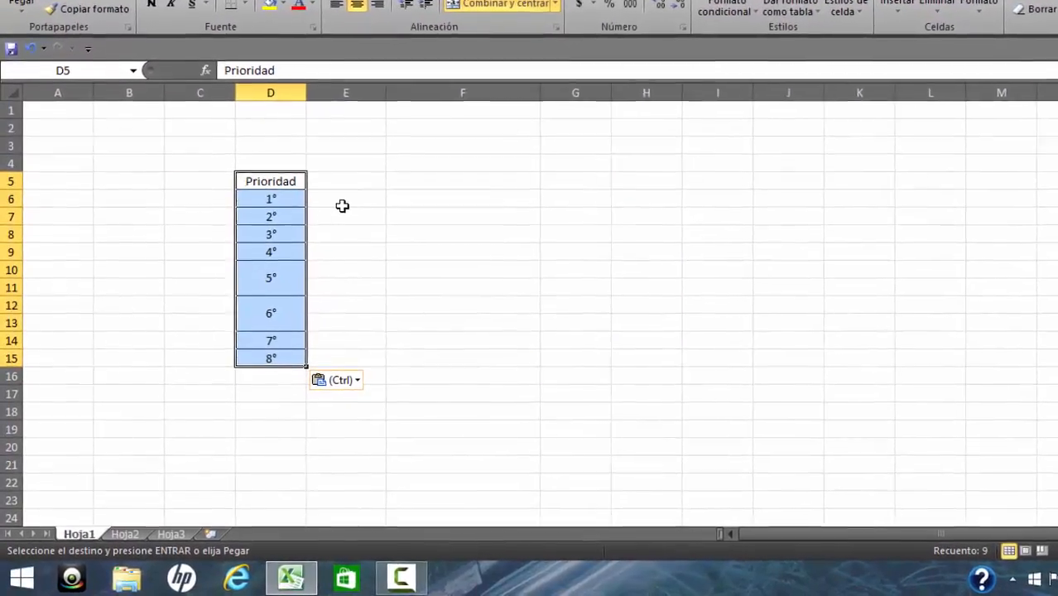
Paste the Operador and Descripción columns starting at E5, and widen column E to fit all the comparison operators
left_click(341, 206)
left_click(345, 180)
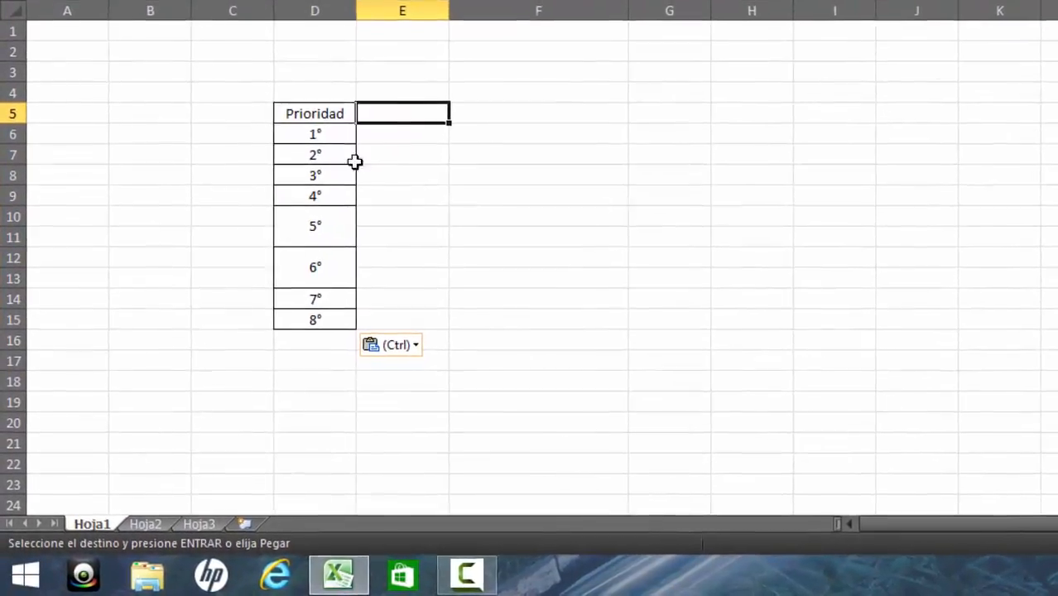
key("ctrl+v")
left_click(433, 189)
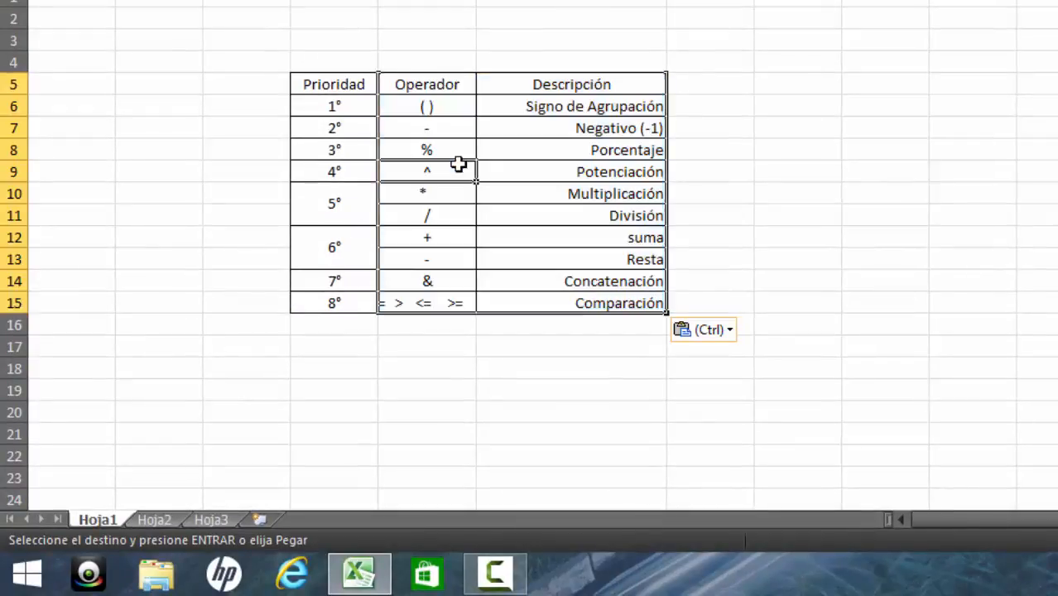
left_click_drag(476, 0, 547, 0)
left_click(601, 104)
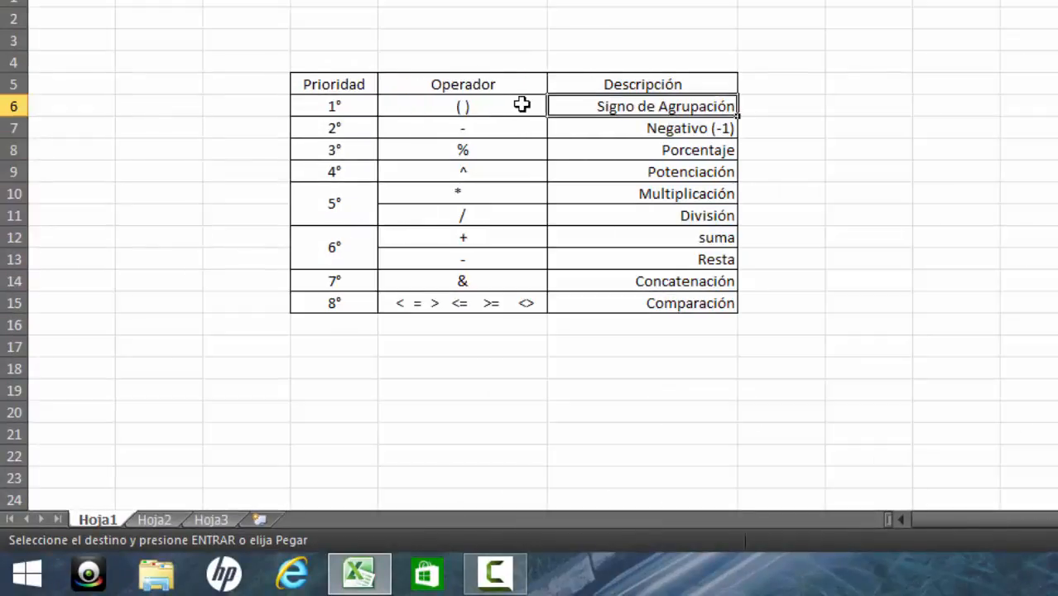
Go through the operators in order of priority, cell by cell from E6 down to E15
left_click(515, 104)
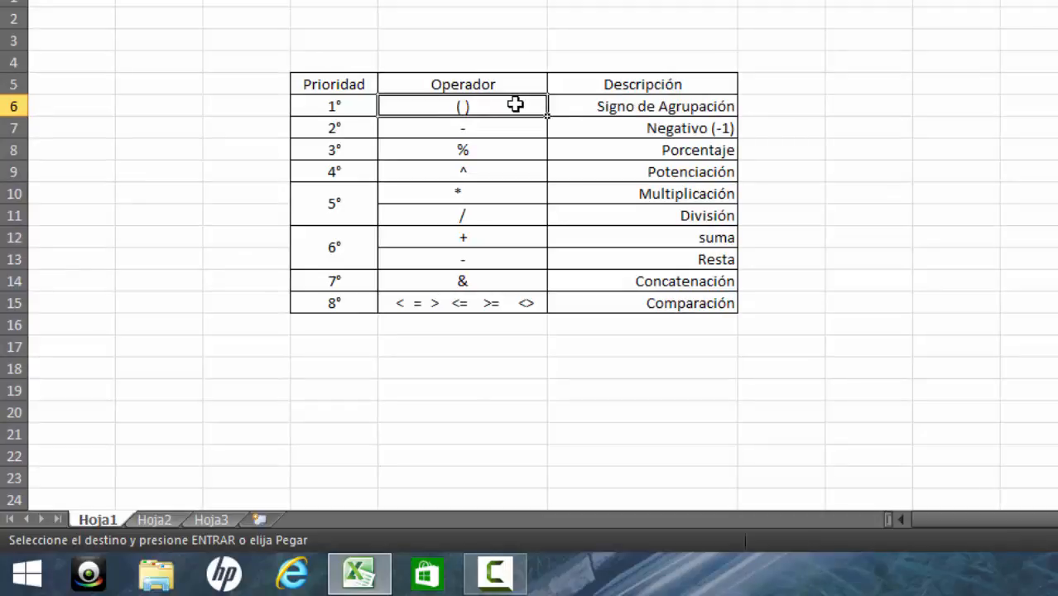
key("Down")
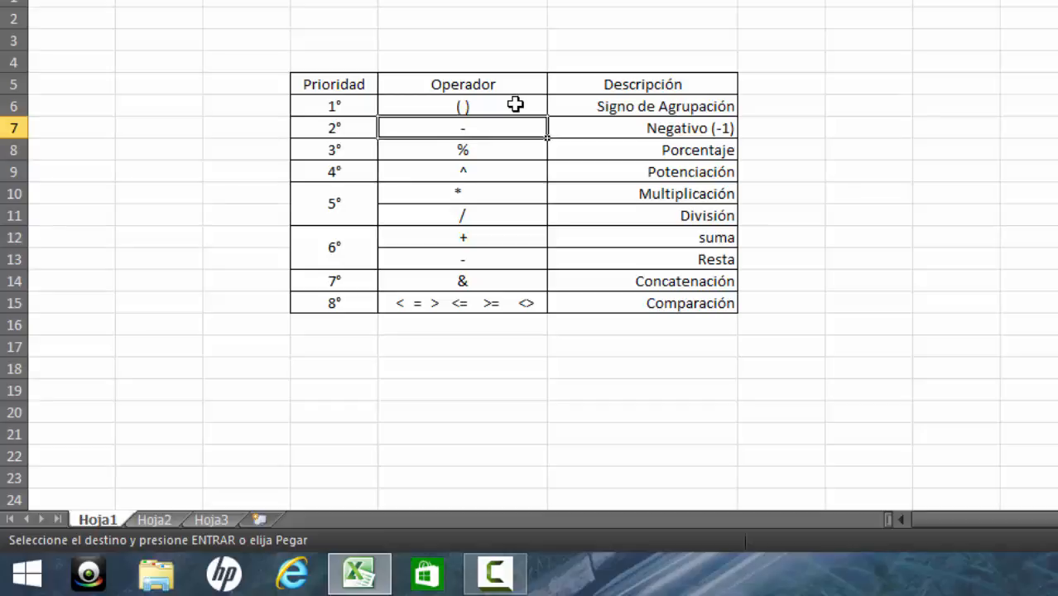
key("Down")
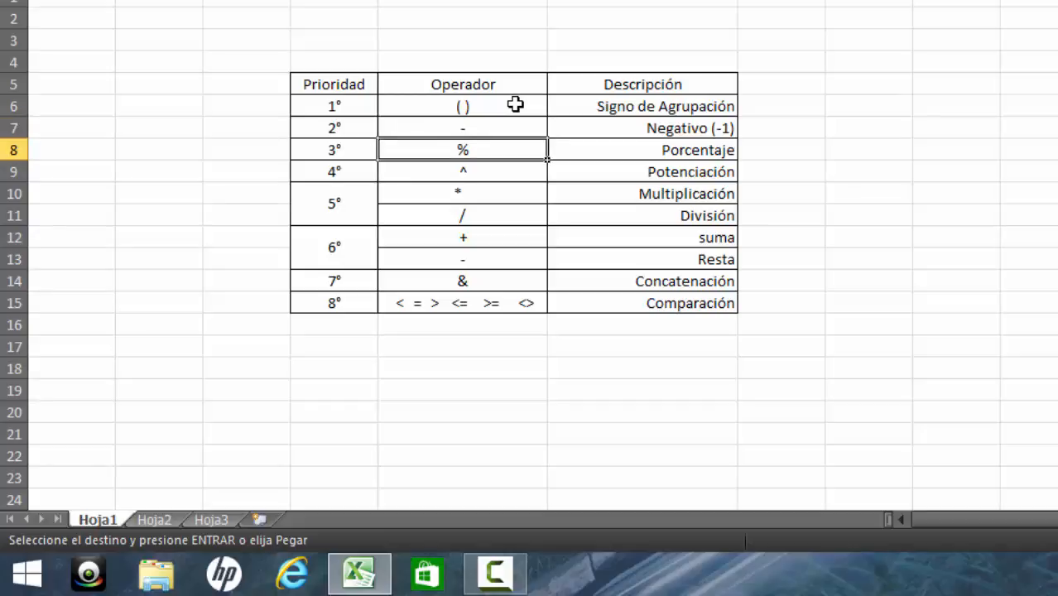
key("Down")
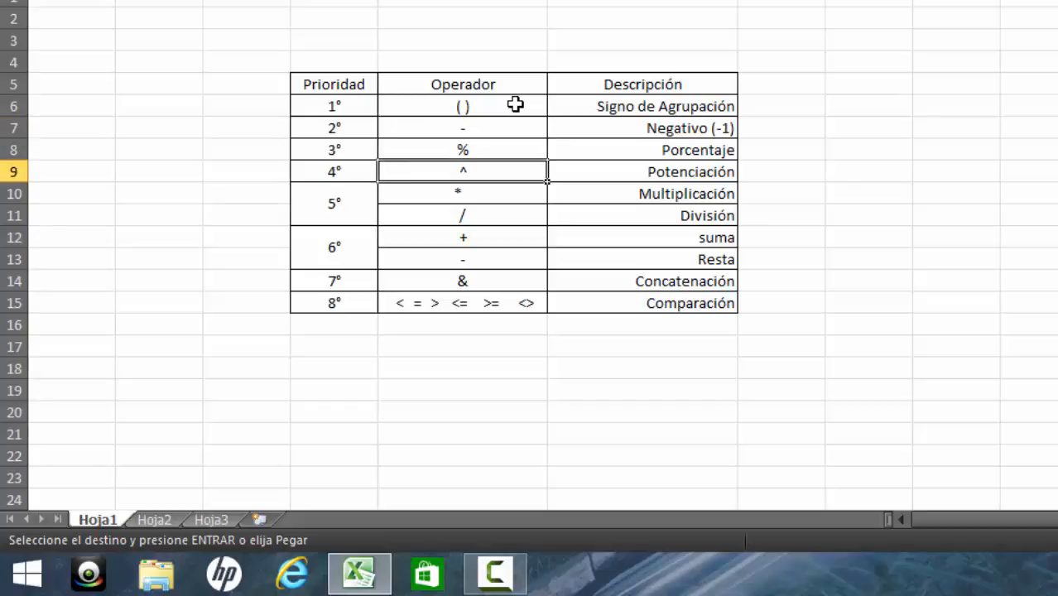
key("Down")
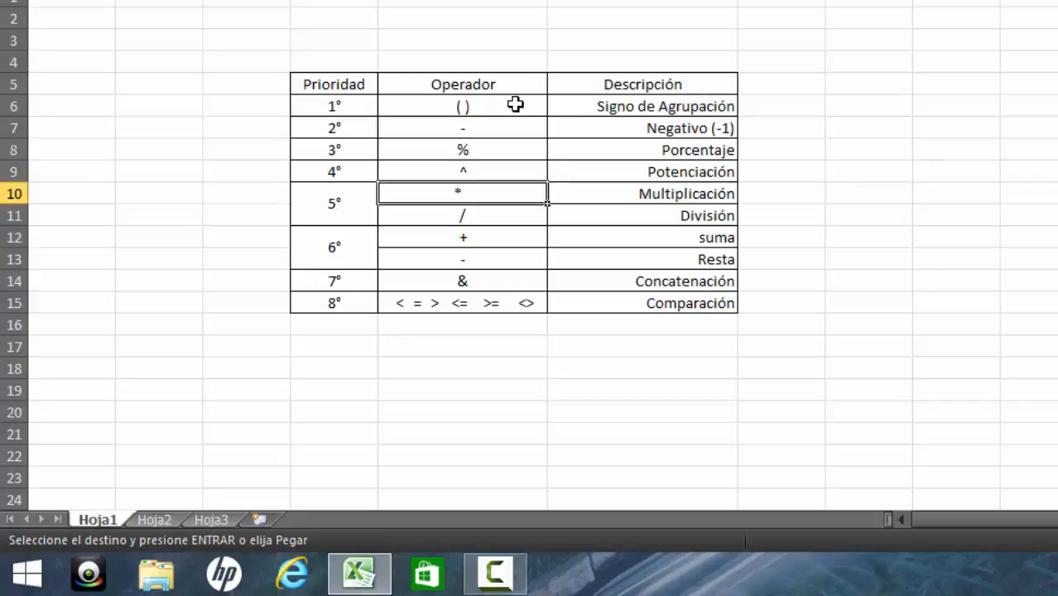
key("Down")
key("Down")
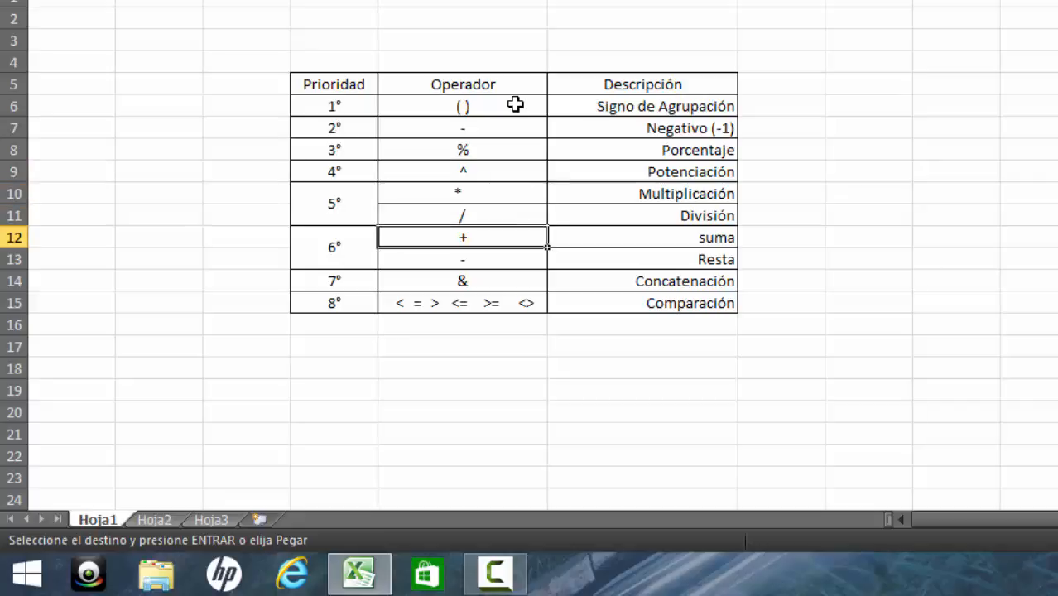
key("Down")
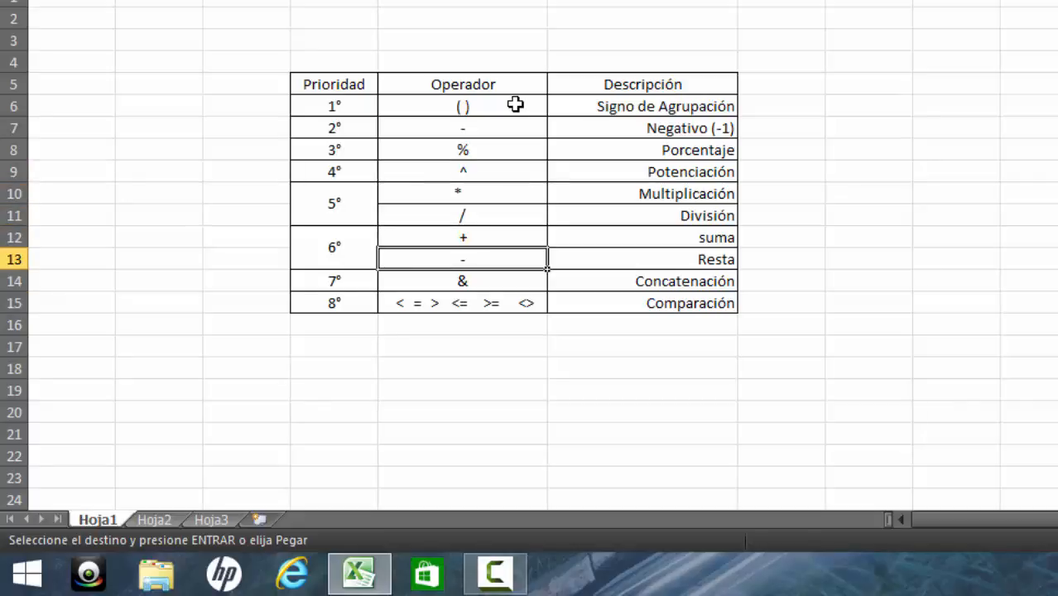
key("Down")
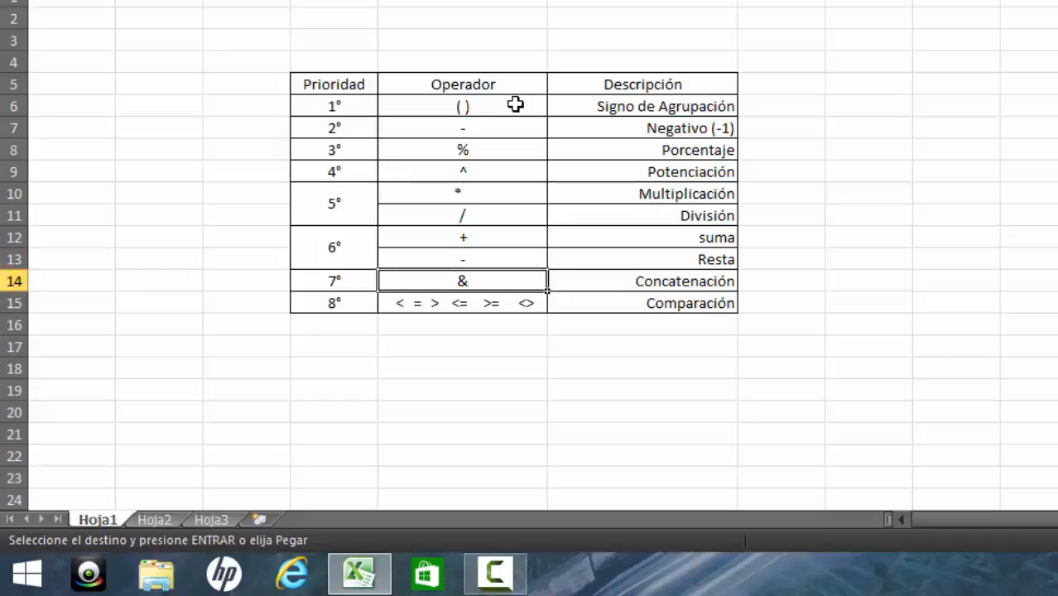
key("Down")
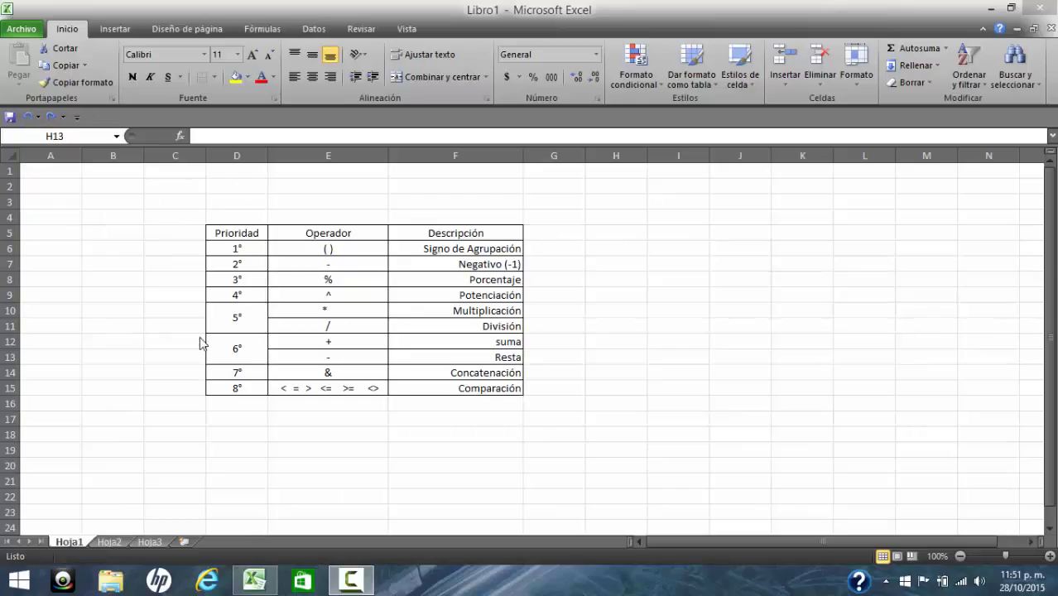
Clear the whole operator priority table in D5:F15
left_click_drag(243, 231, 458, 390)
left_click(219, 356)
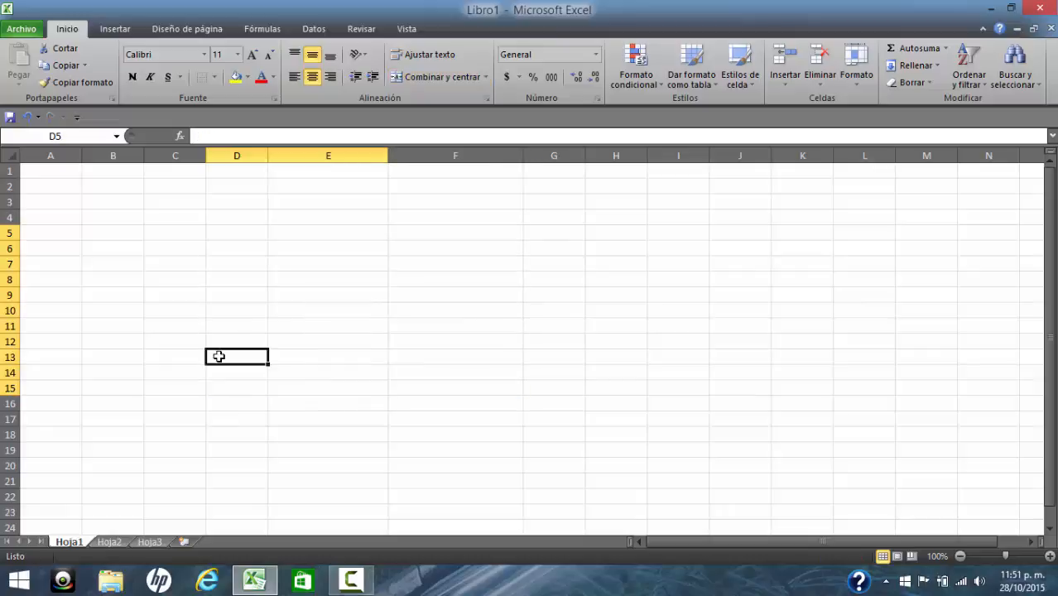
Enter the number 4 in cell D7
left_click(219, 264)
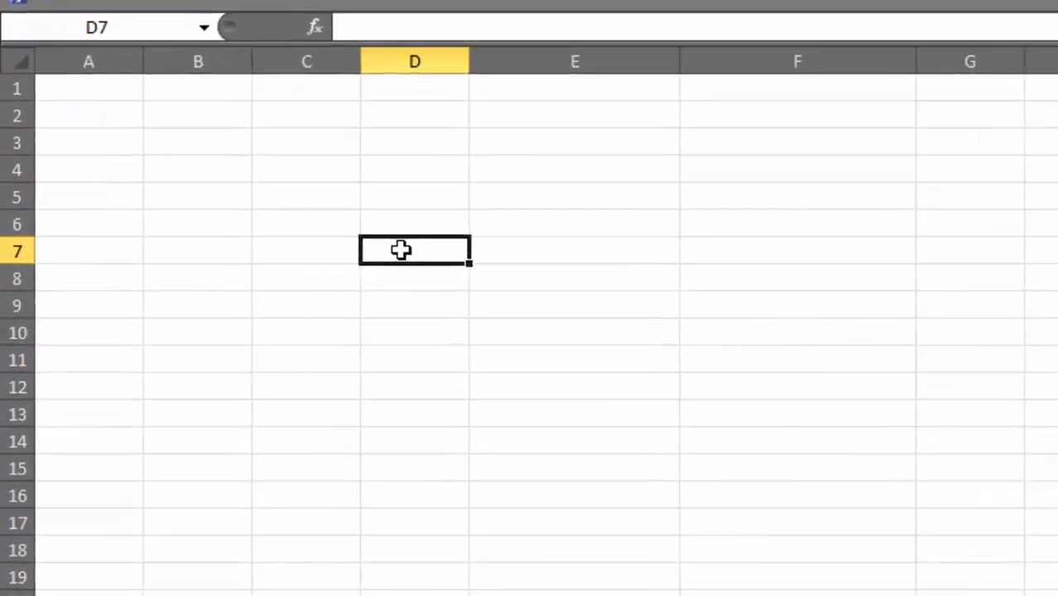
type("23")
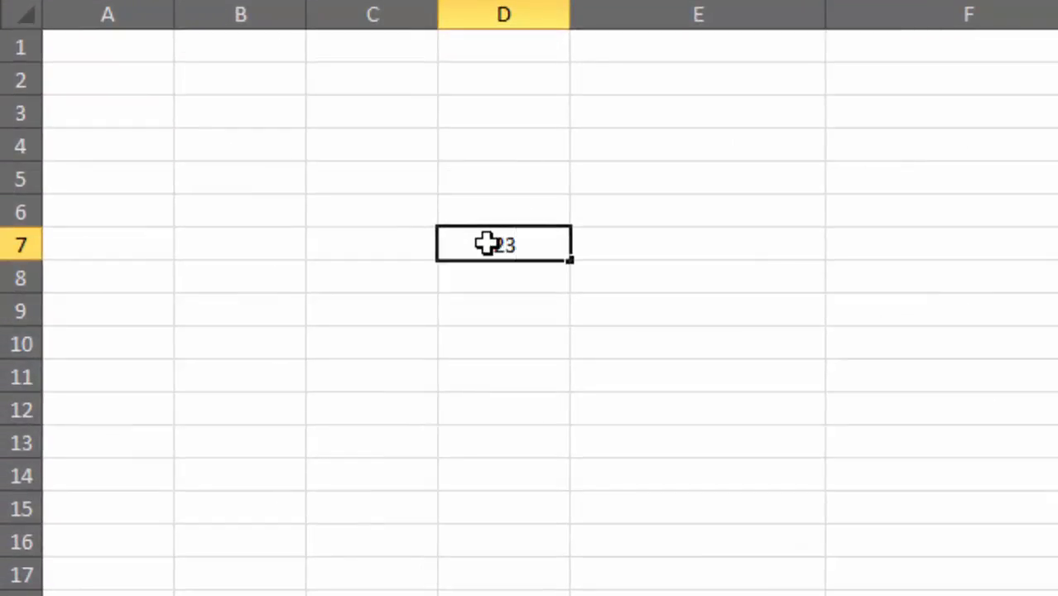
key("BackSpace")
key("BackSpace")
type("4")
Enter the formula =25*D7^2 in cell D8, picking cell D7 in the sheet as the reference
double_click(504, 266)
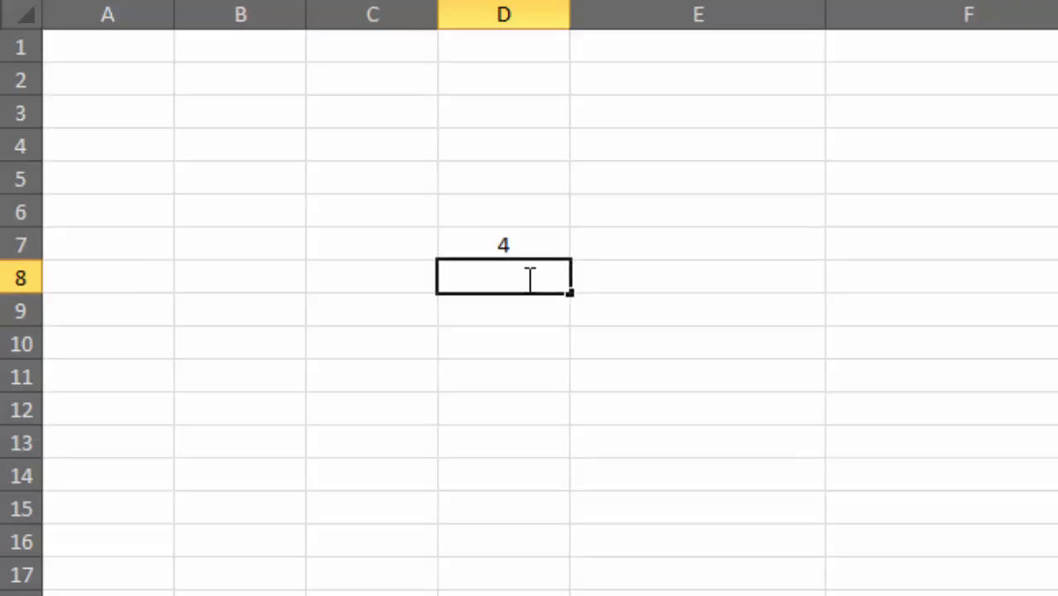
type("=")
type("25")
type("*")
type("0")
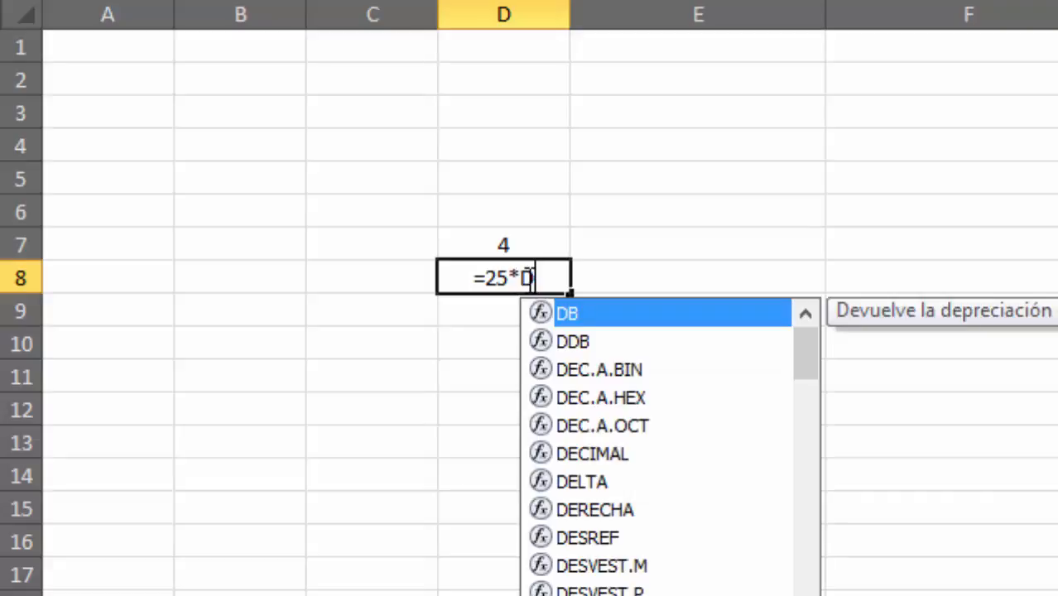
type("7")
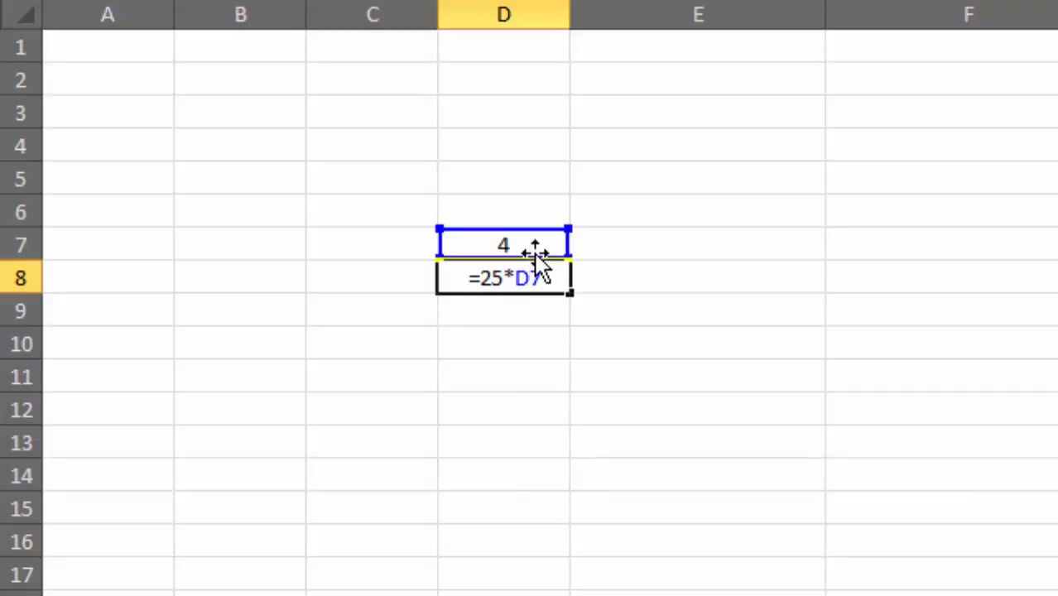
key("BackSpace")
key("BackSpace")
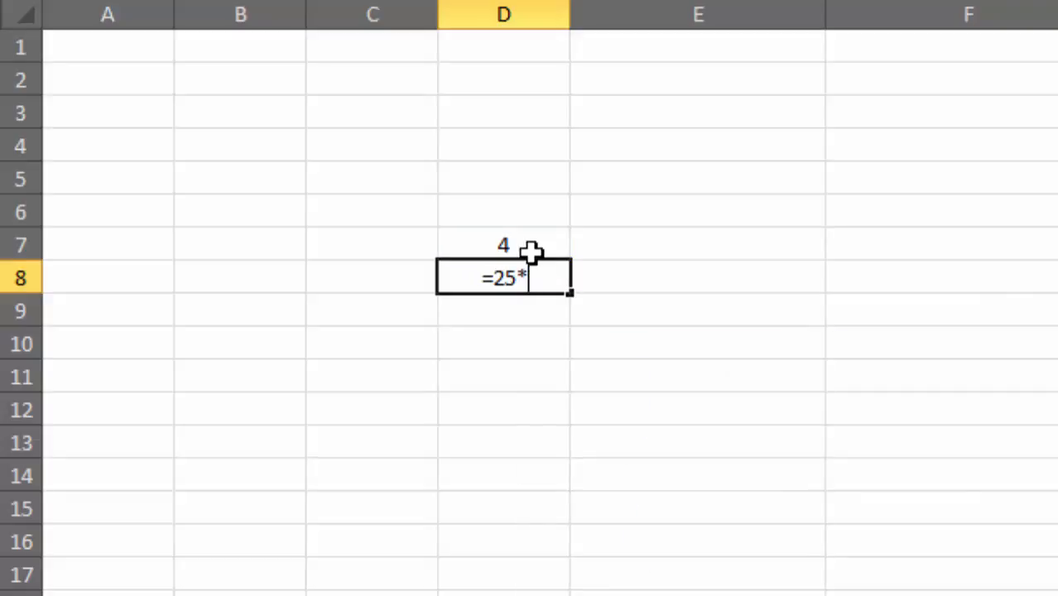
left_click(511, 246)
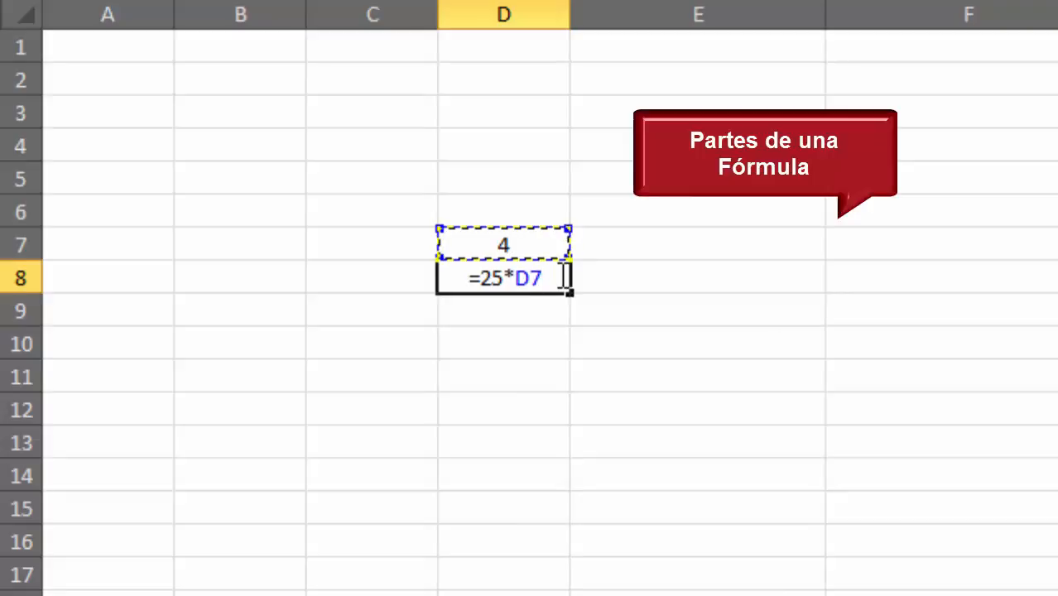
type("^")
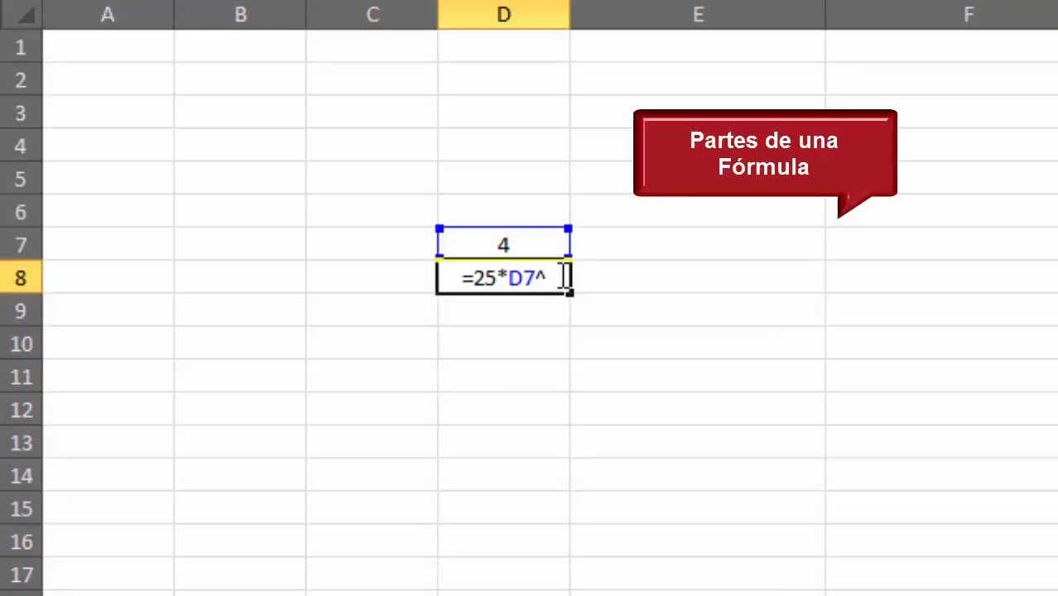
type("2")
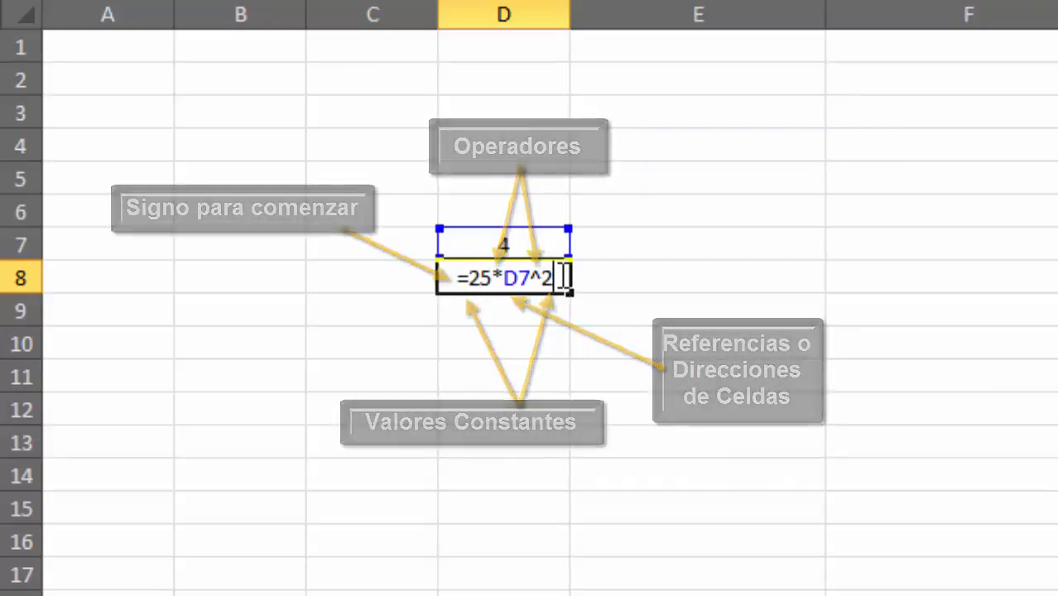
key("Return")
Examine the formula of cell D8 in the formula bar and inside the cell, leaving it as it is
left_click(540, 278)
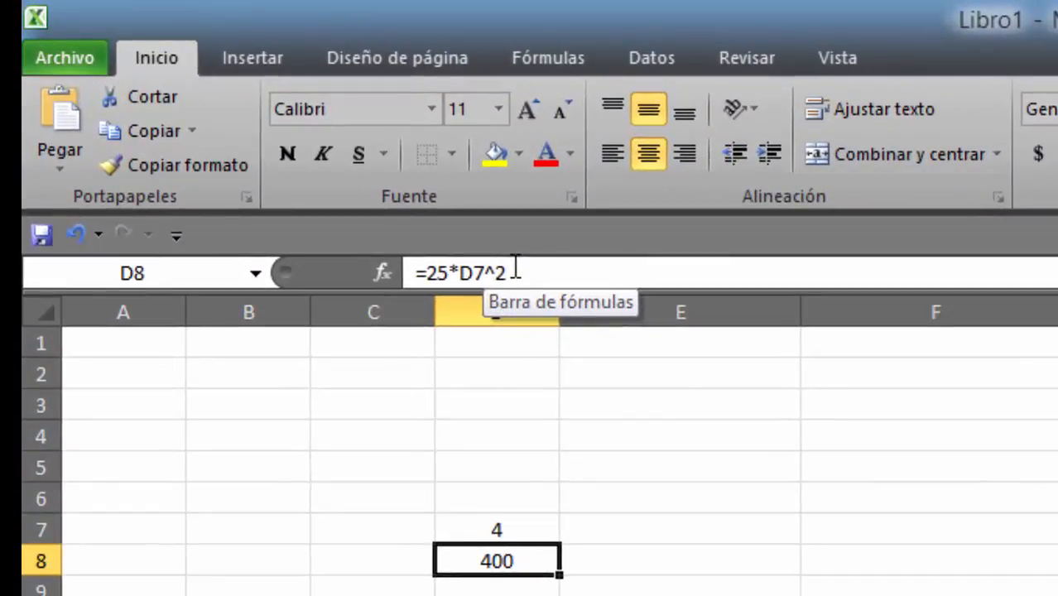
left_click(515, 269)
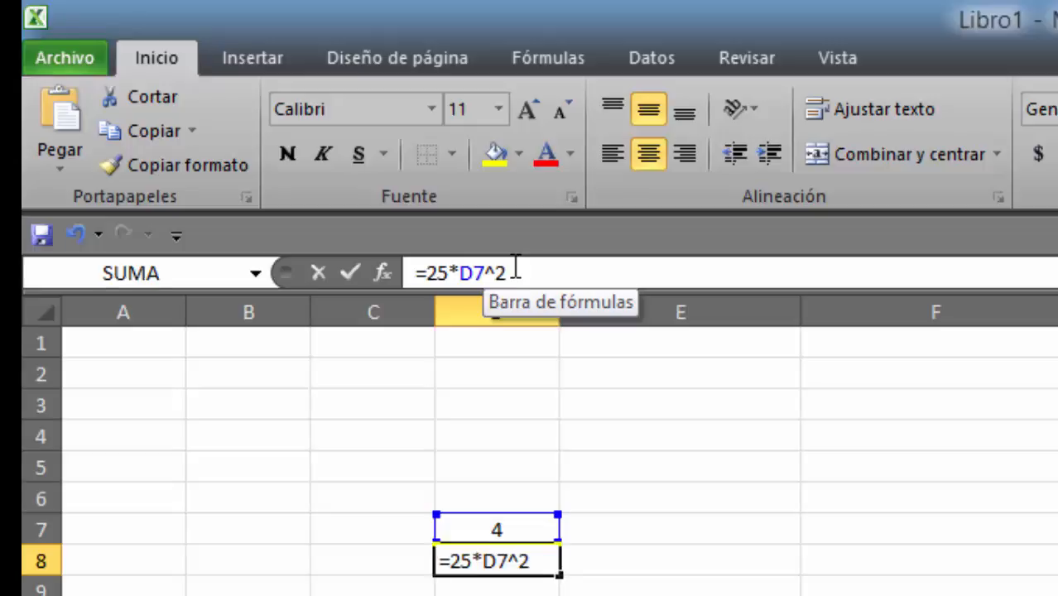
left_click(607, 505)
left_click(503, 559)
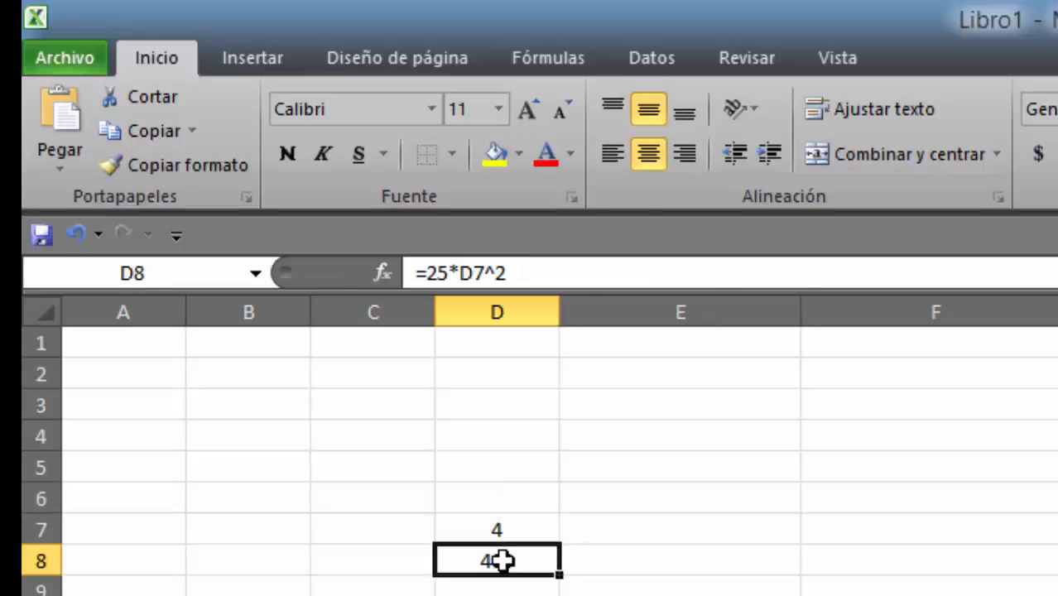
double_click(499, 561)
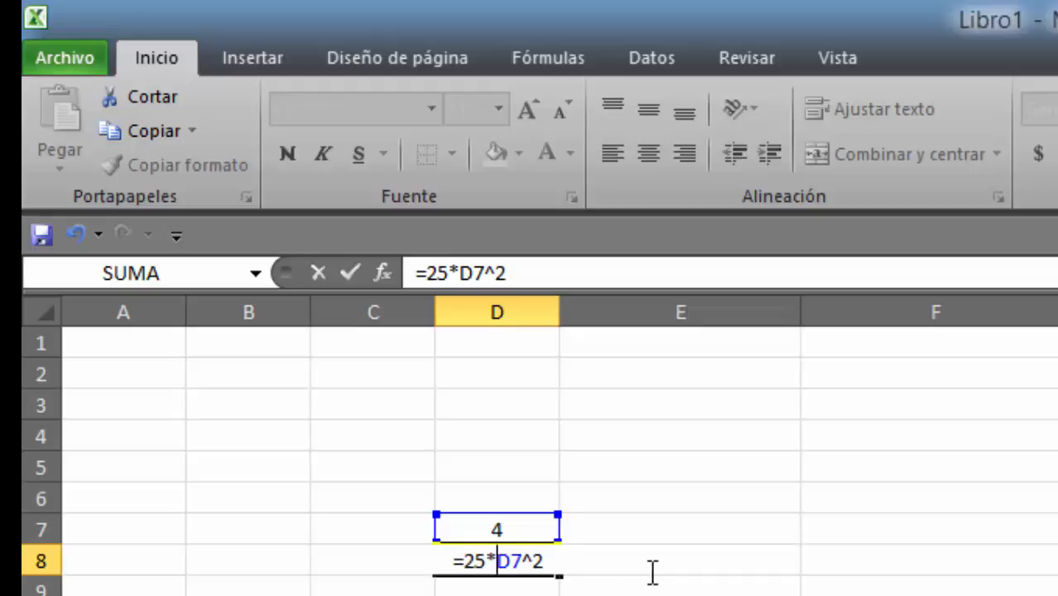
key("Return")
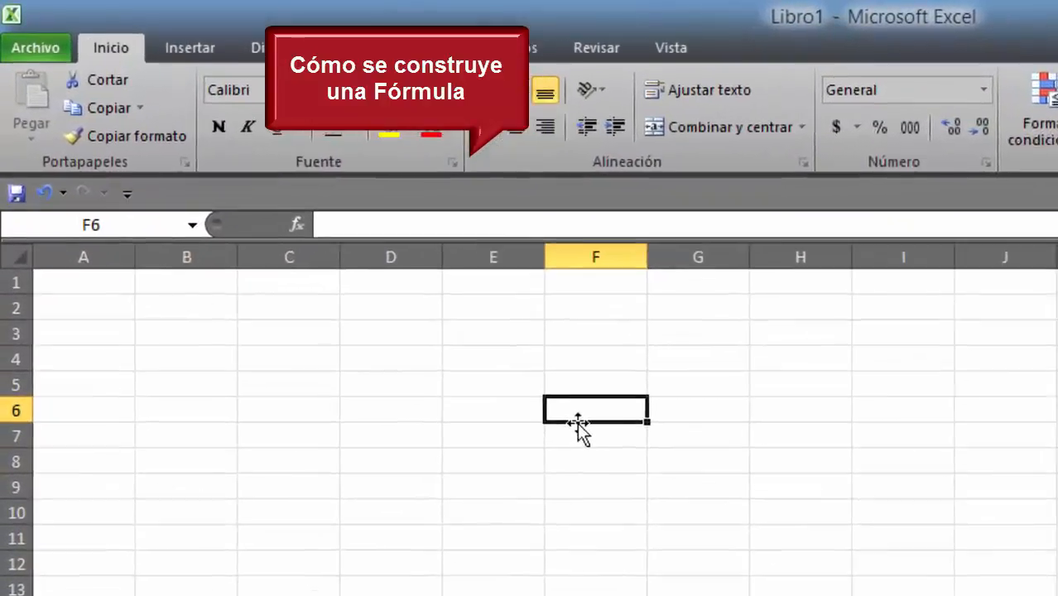
Enter the headings Sumando1, Sumanso2 and Suma in cells F6, G6 and H6
type("Sum")
type("a")
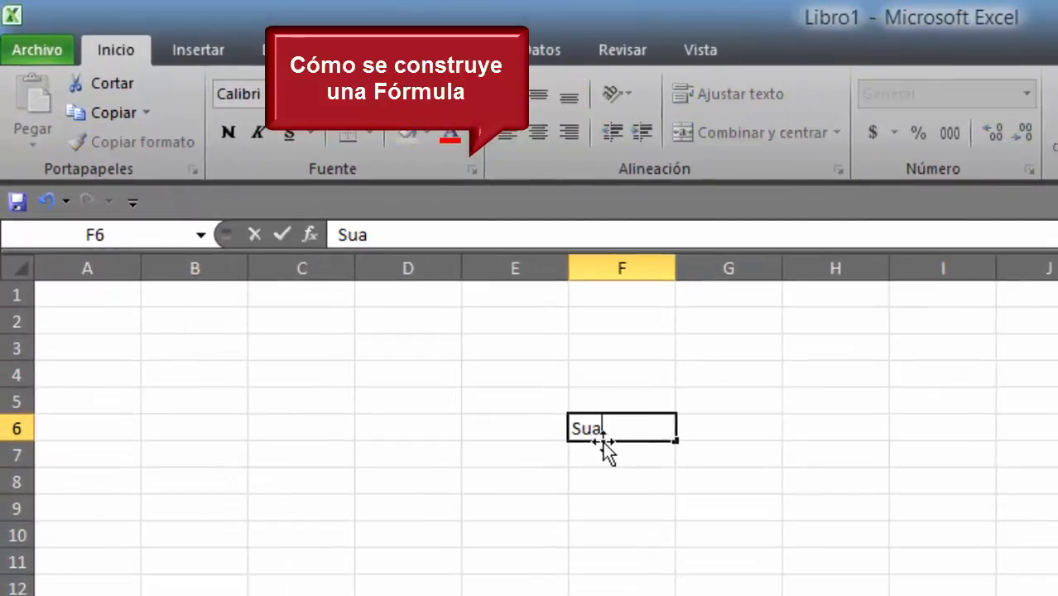
key("BackSpace")
type("mando1")
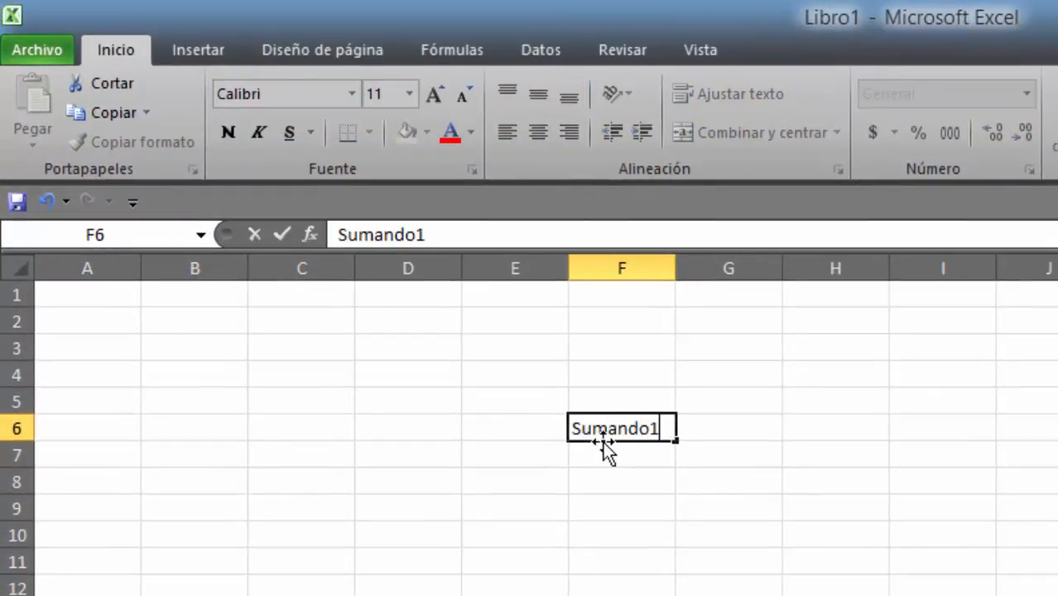
key("Tab")
type("Sumanso2")
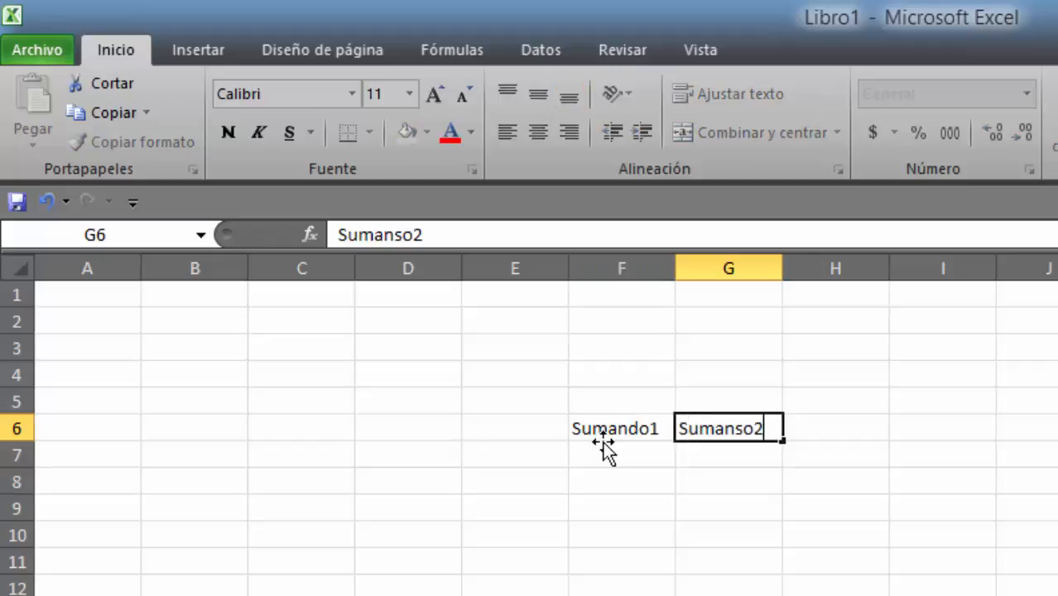
key("Tab")
type("Suma")
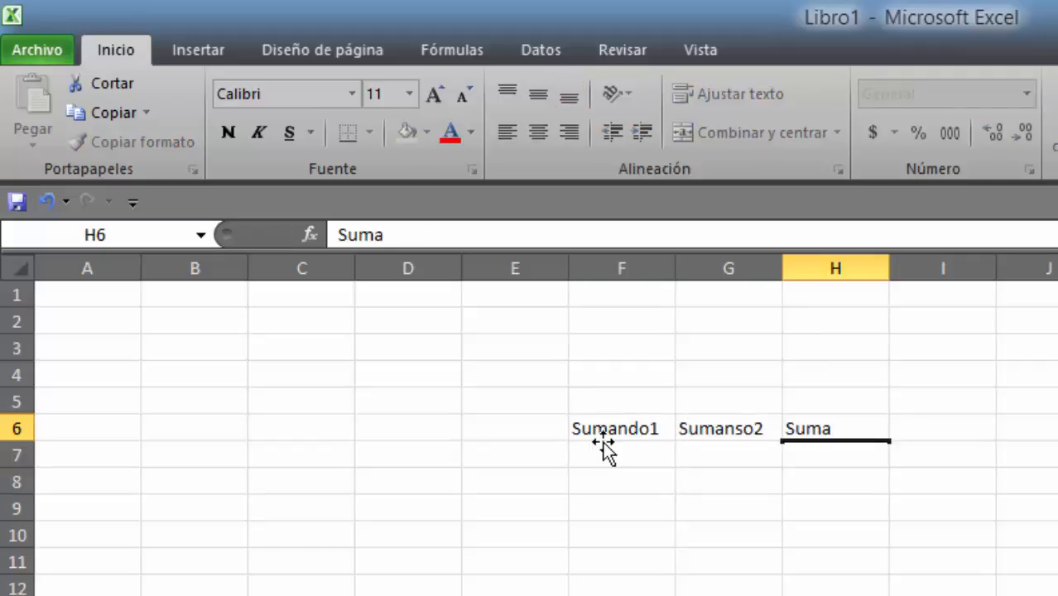
Enter the numbers 34 in cell F7 and 54 in cell G7 as the two addends
key("Return")
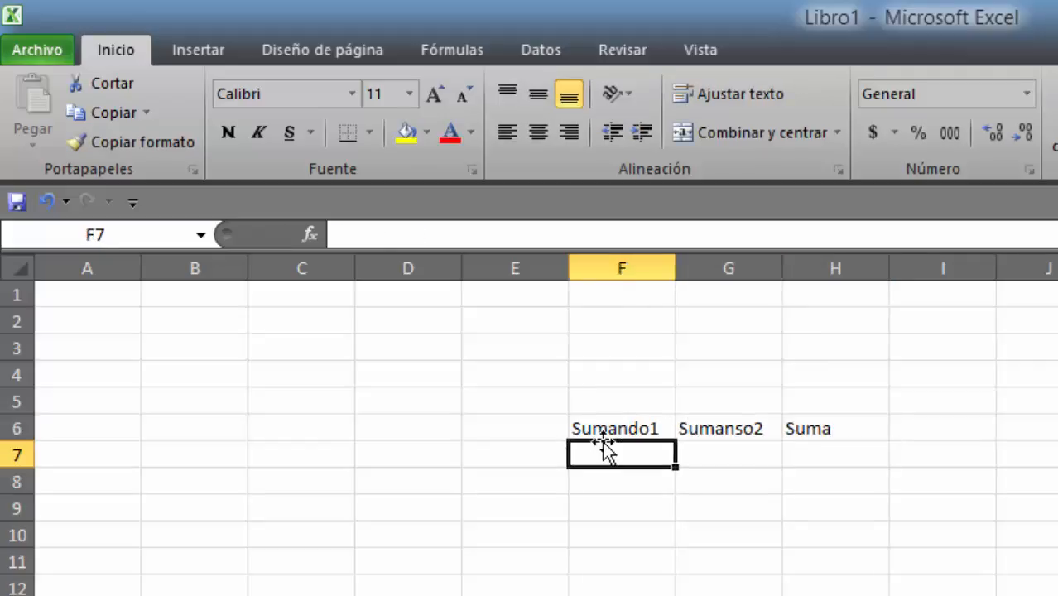
type("34")
key("Tab")
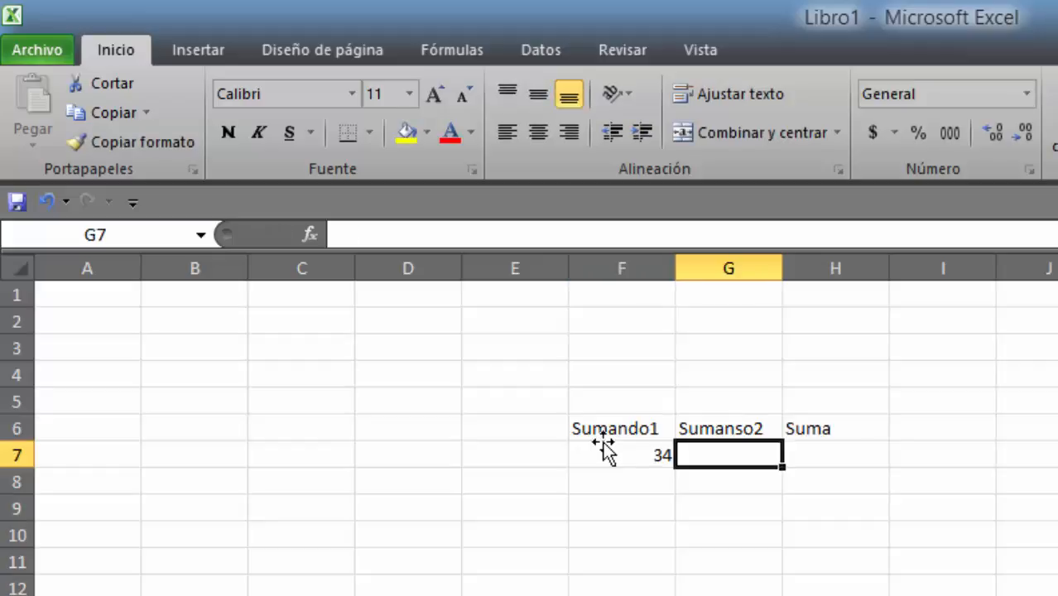
type("54")
key("Tab")
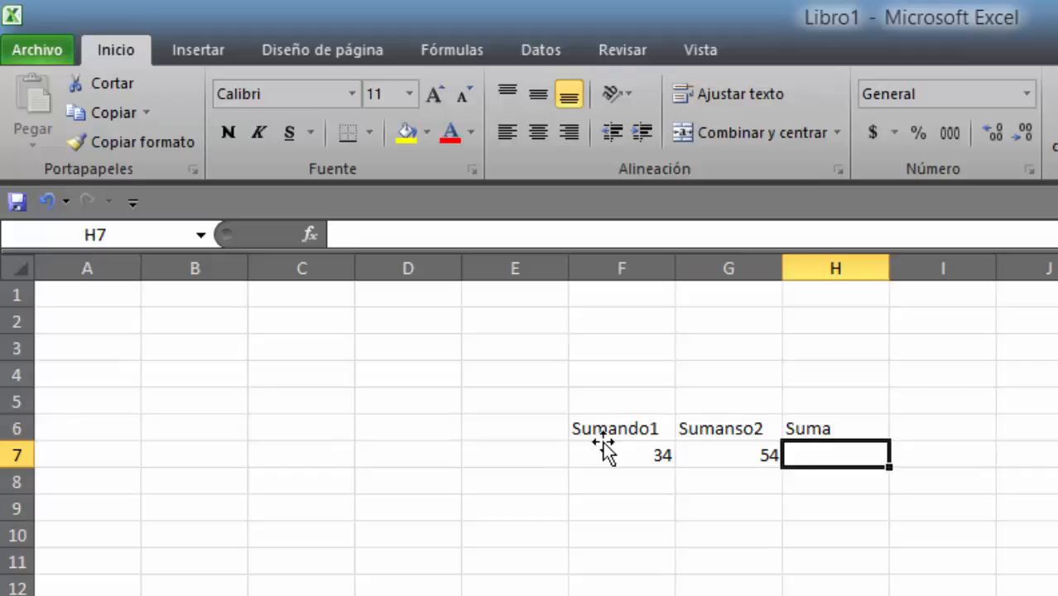
Enter the formula =F7+G7 in cell H7, picking cells F7 and G7 in the sheet as references
type("=")
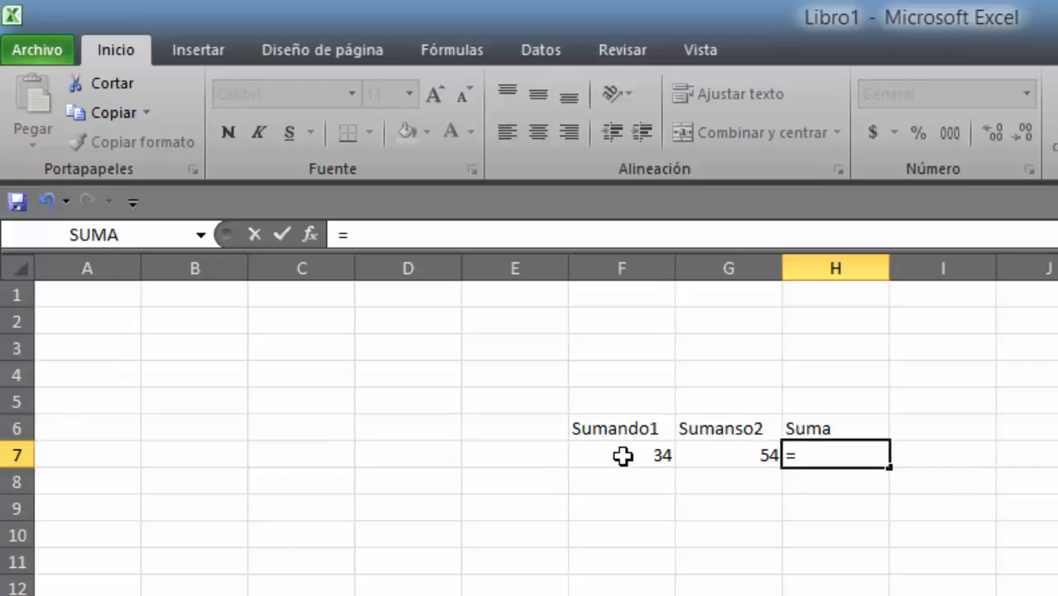
type("F7")
left_click(622, 455)
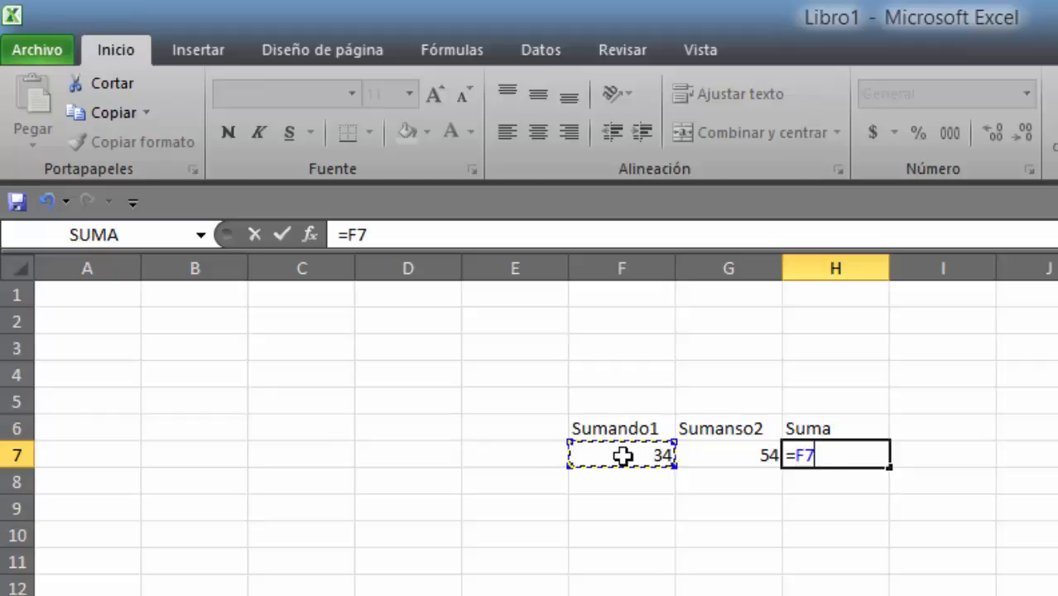
type("+")
left_click(731, 453)
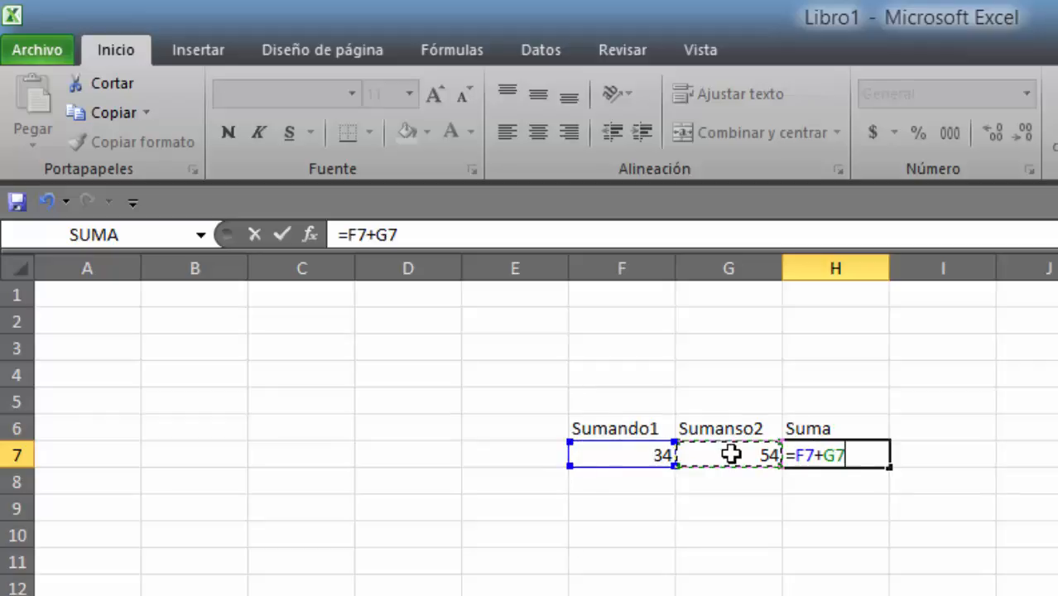
key("Return")
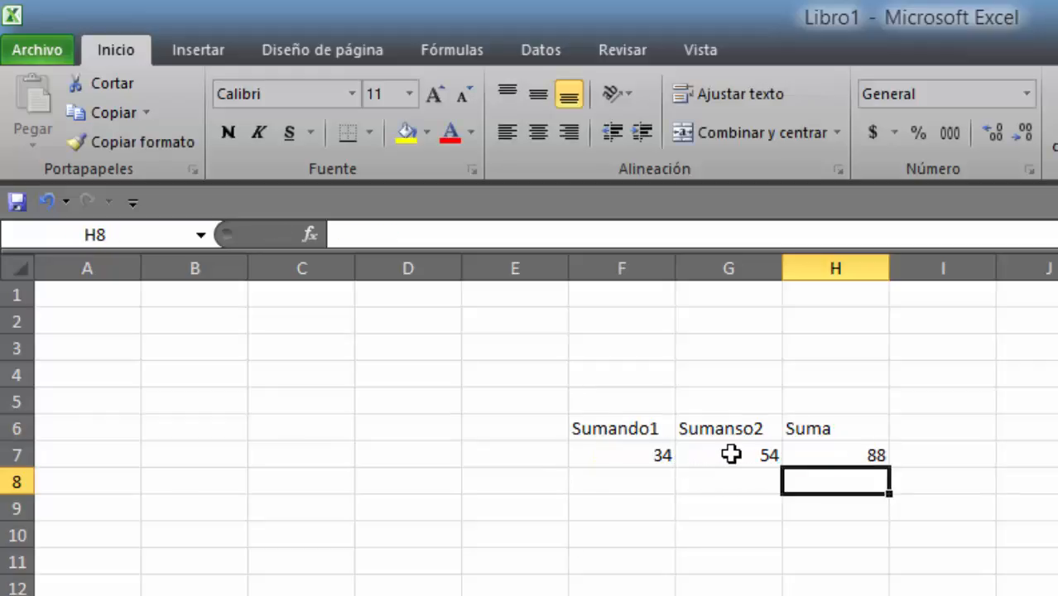
Examine the formula of cell H7 in the formula bar and inside the cell, leaving it as it is
left_click(853, 457)
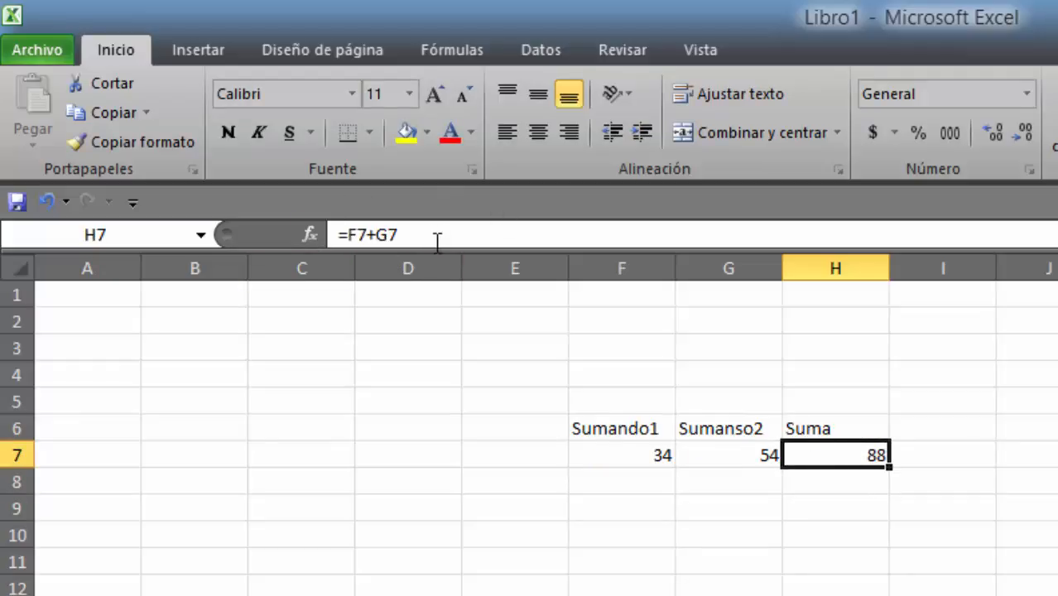
double_click(834, 453)
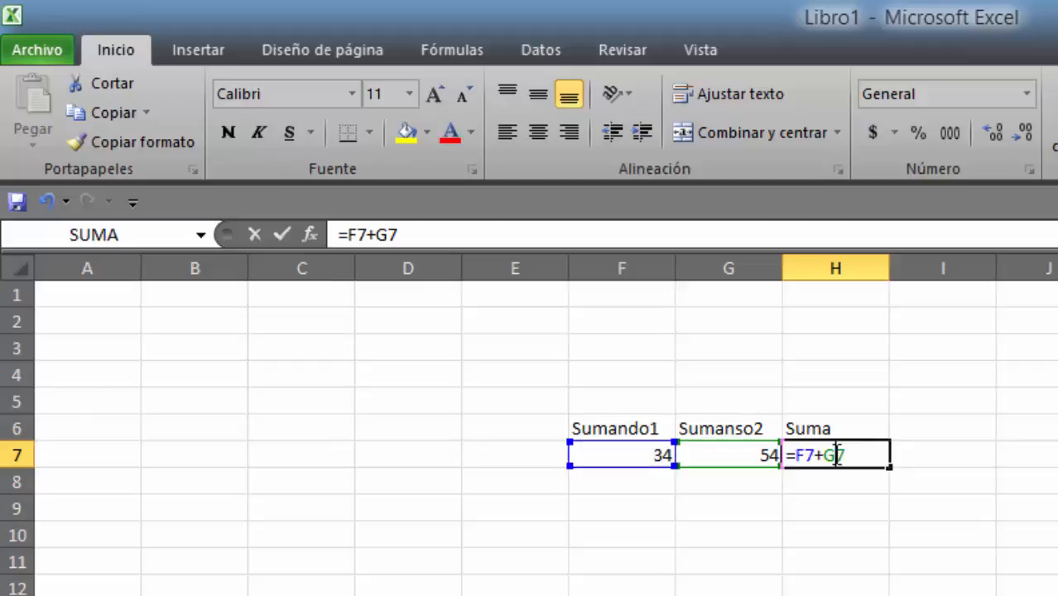
key("Return")
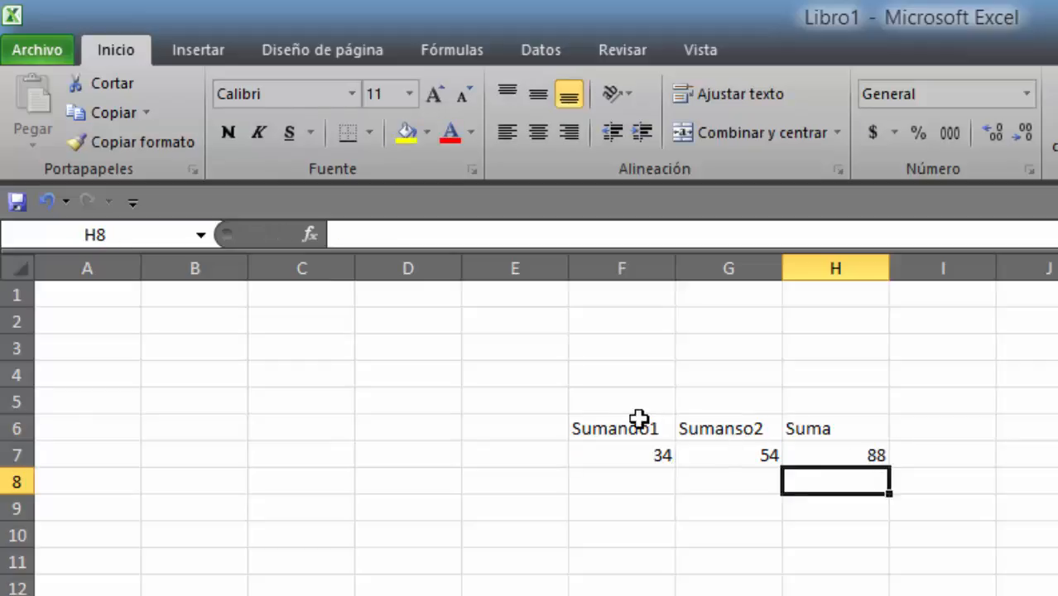
Clear the contents of the addition example in the range F6:H7
left_click_drag(633, 425, 849, 452)
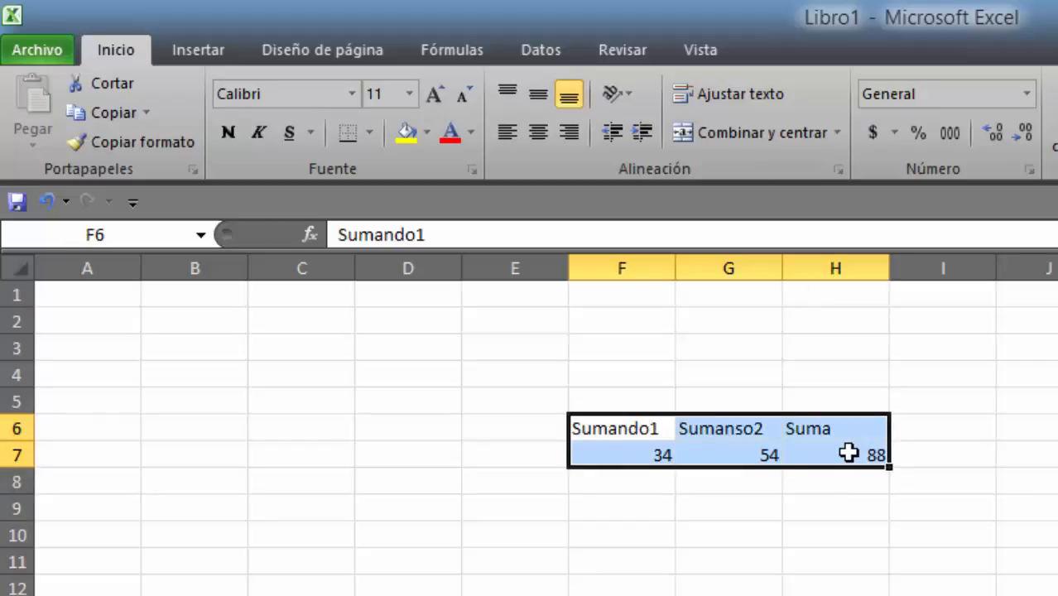
key("Delete")
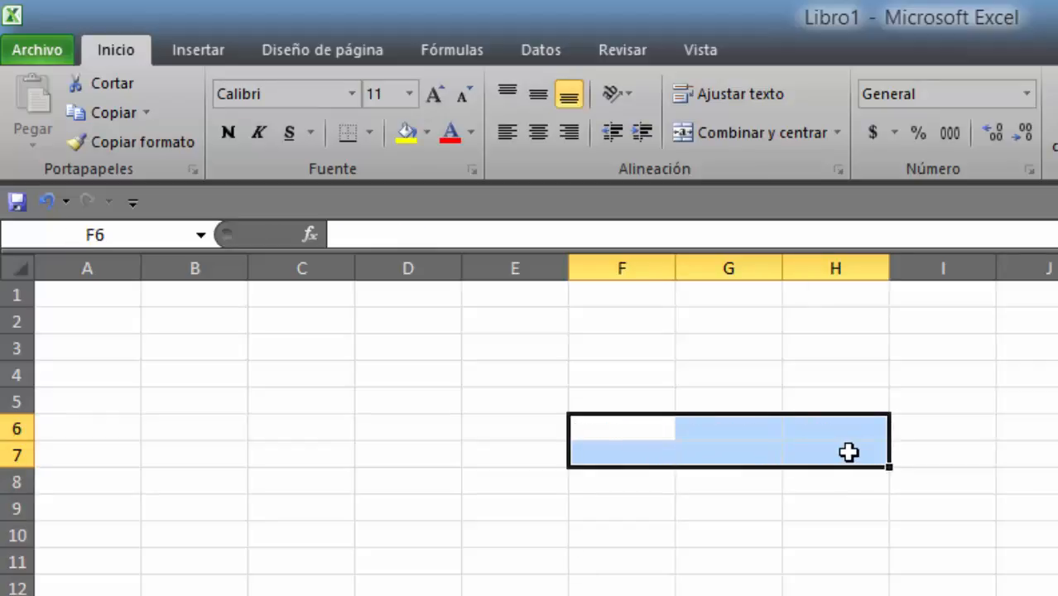
Enter the labels Valor1, Valor2, Valor3 and Promedio down cells F8 to F11
left_click(643, 485)
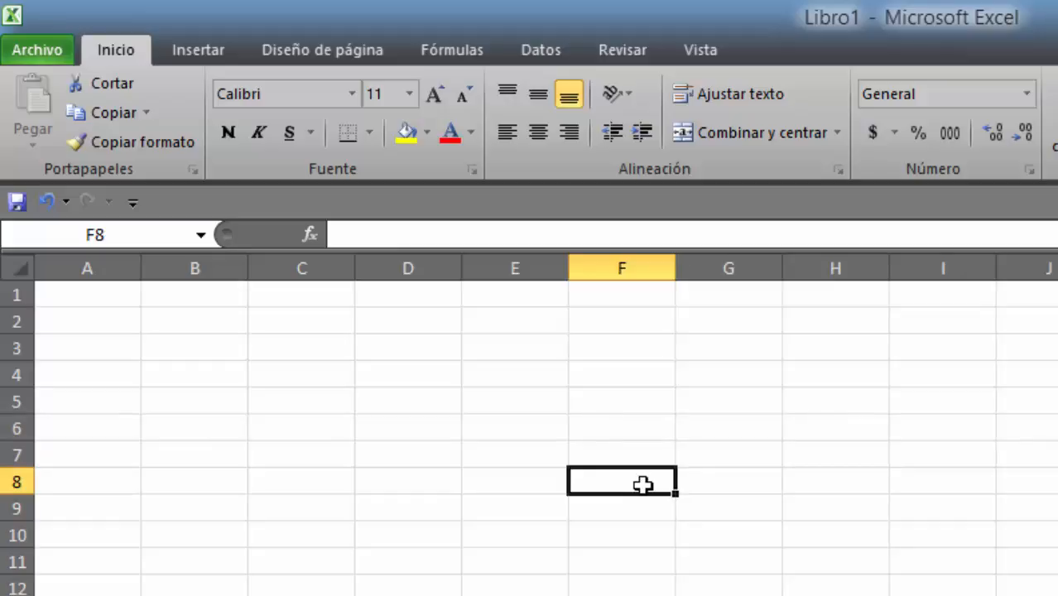
type("Va")
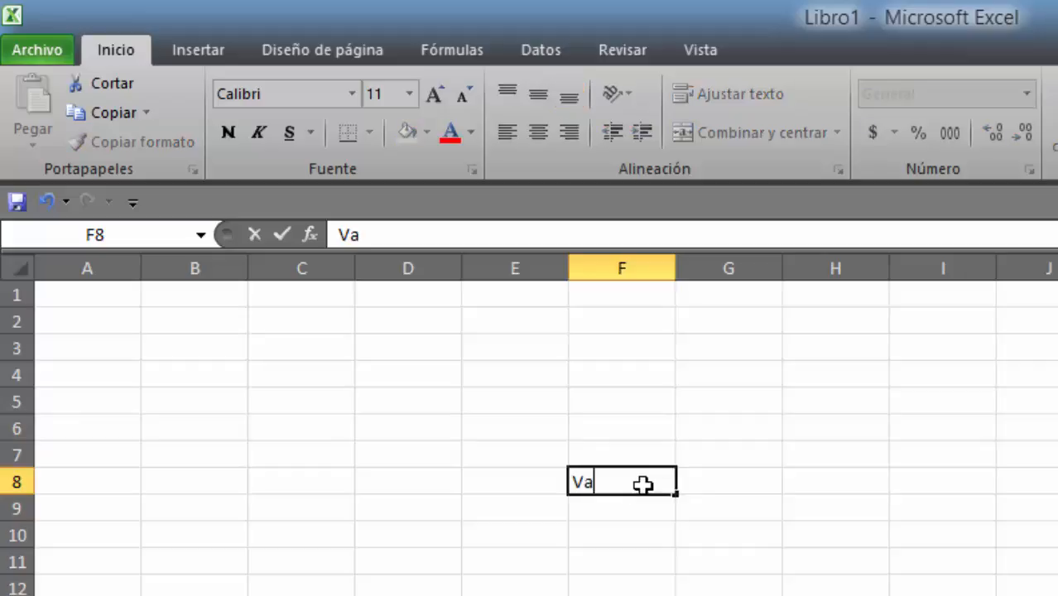
type("lor1")
key("Return")
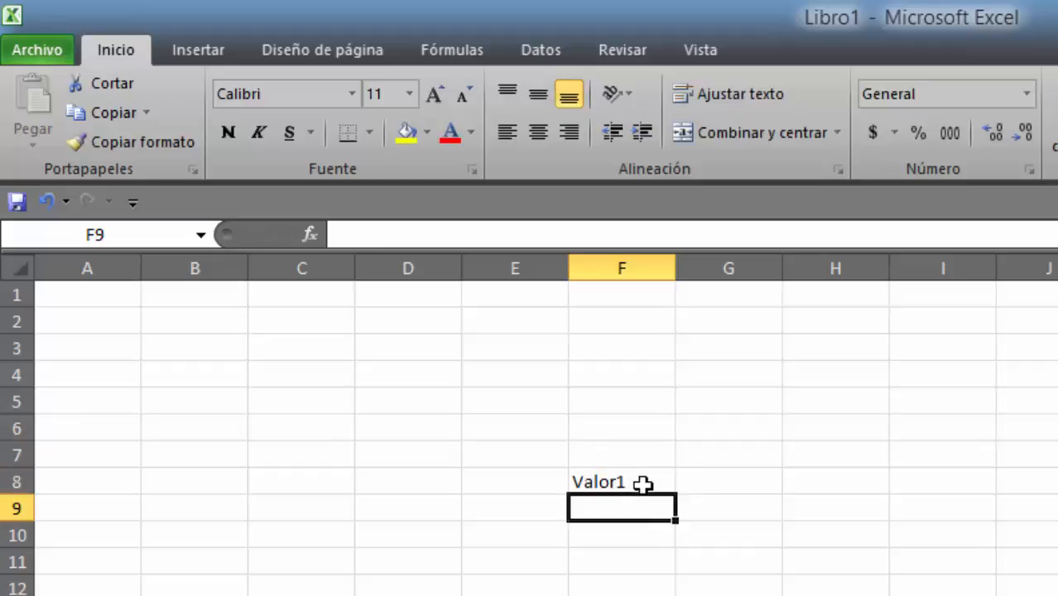
type("Valor")
key("BackSpace")
key("BackSpace")
type("e")
key("BackSpace")
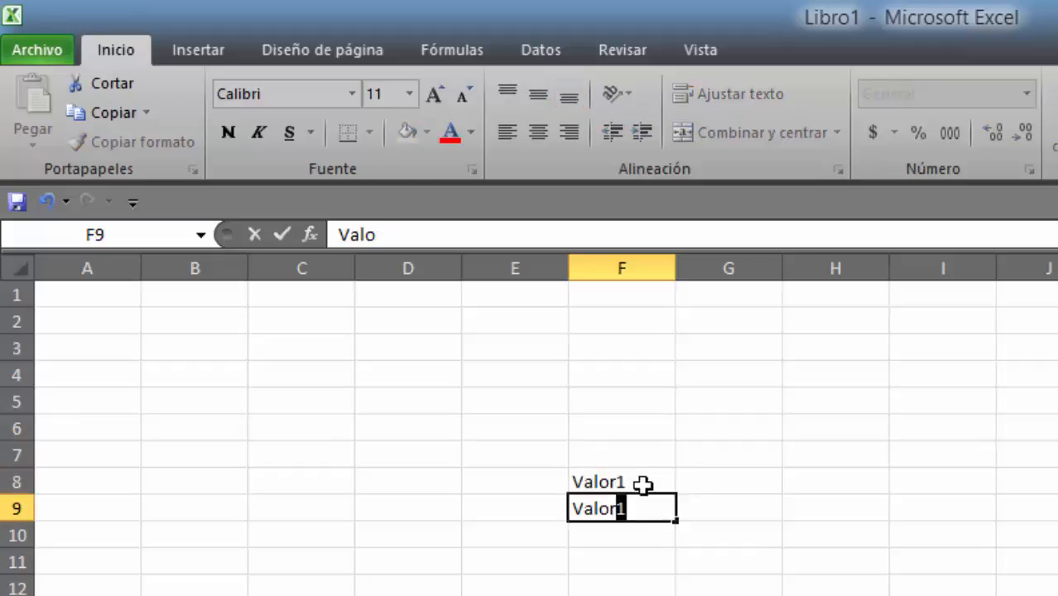
type("r2")
key("Return")
type("Val")
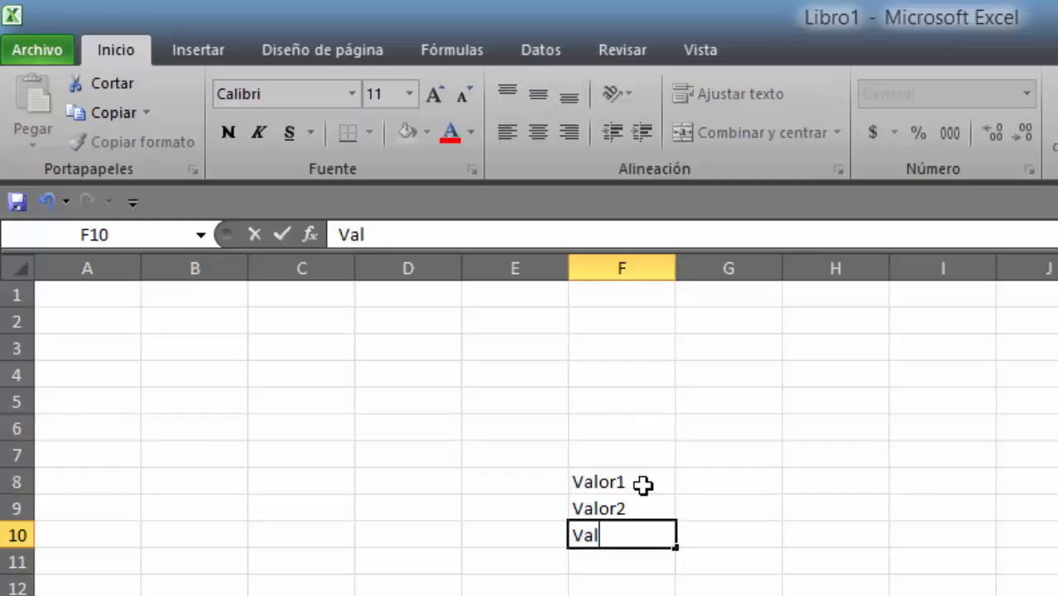
type("or3")
key("Return")
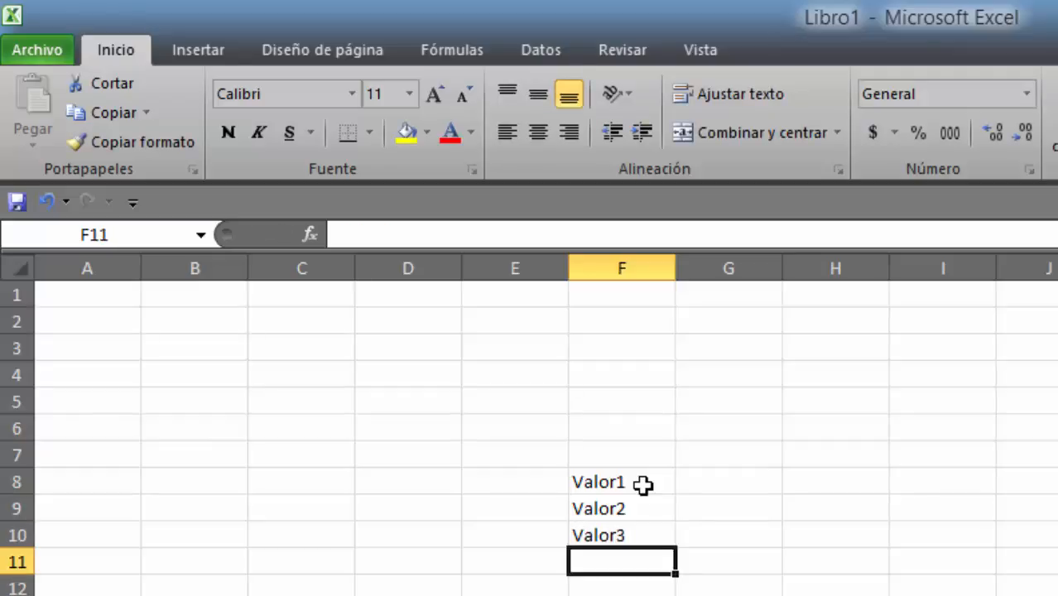
type("Promedio")
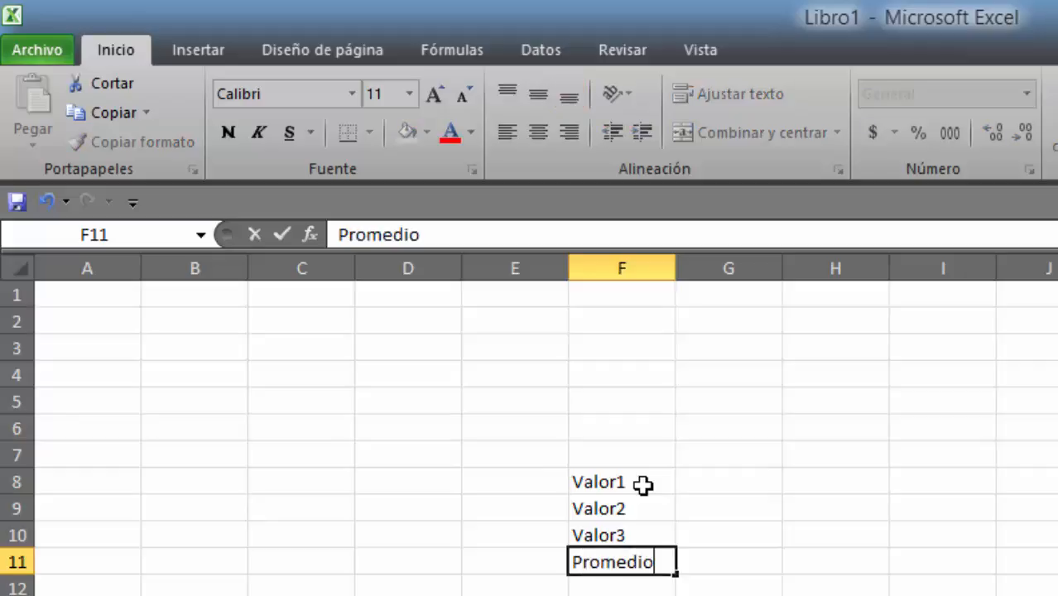
key("Tab")
Enter the values 34, 45 and 65 in cells G8, G9 and G10
key("Up")
key("Up")
key("Up")
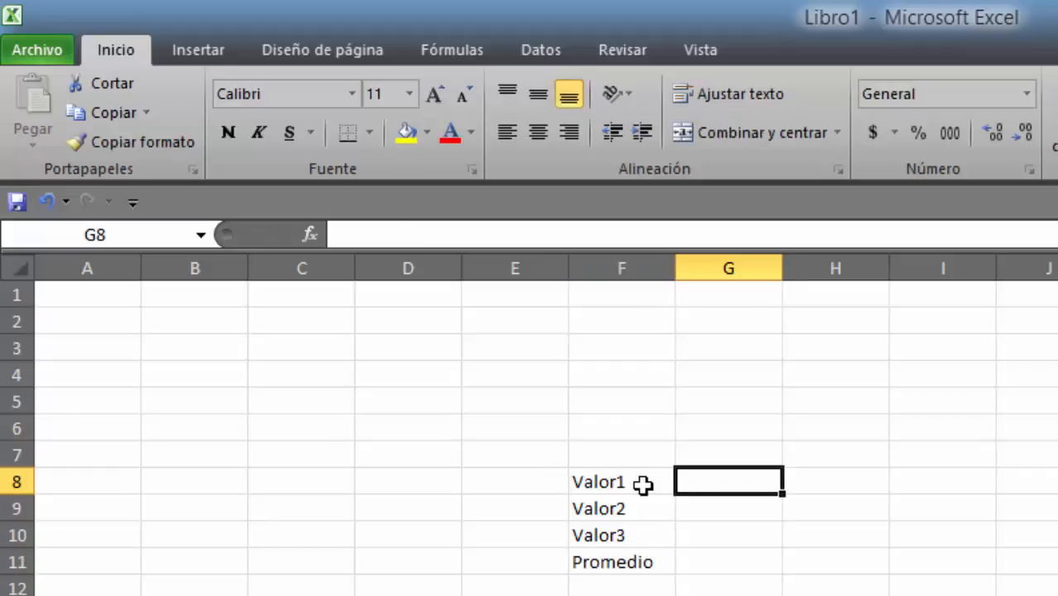
type("34")
key("Return")
type("45")
key("Return")
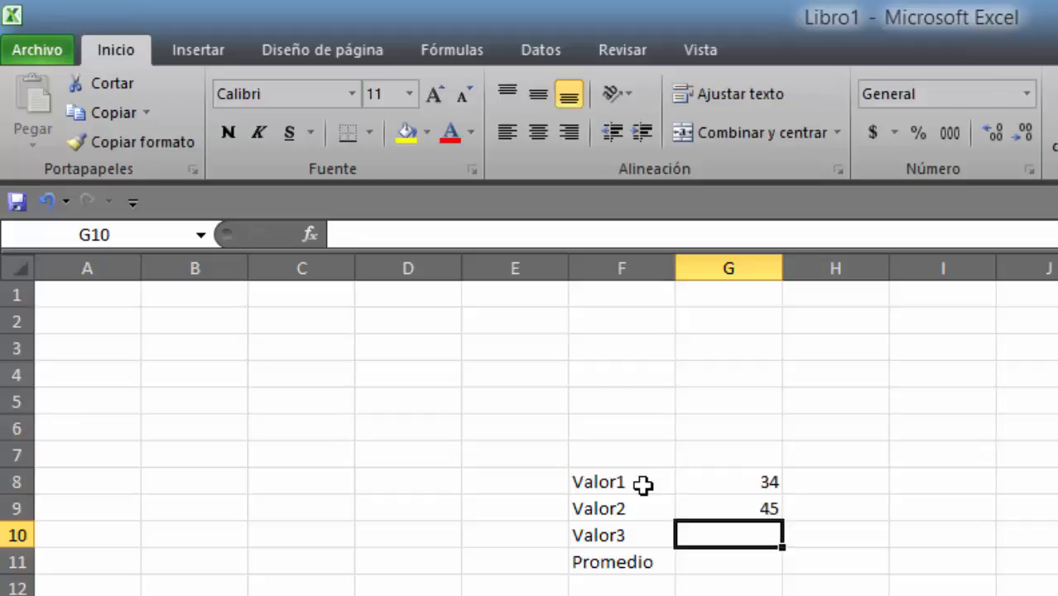
type("65")
key("Return")
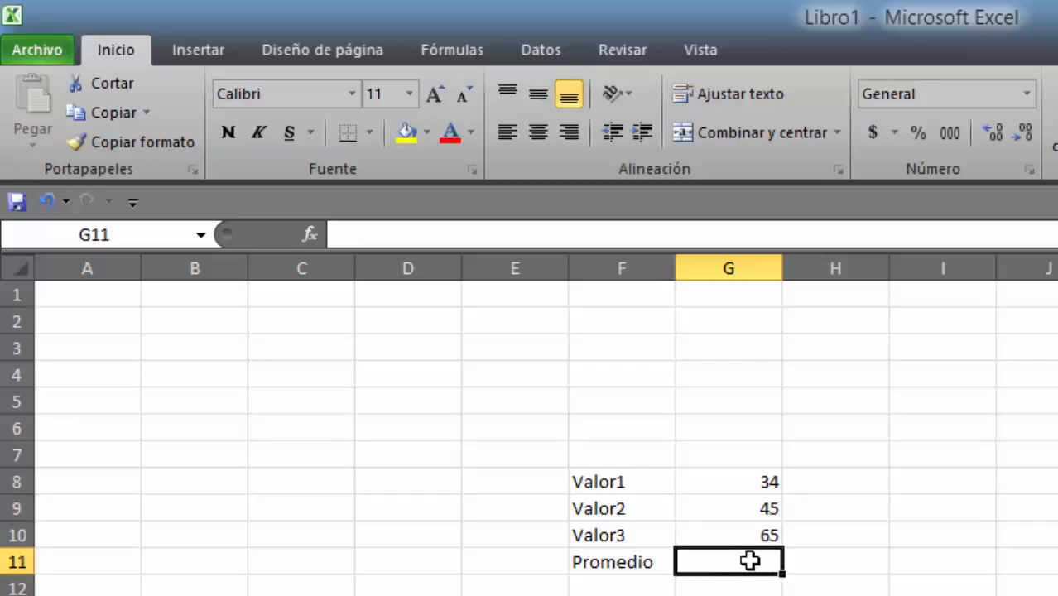
Enter the formula =PROMEDIO(G8:G10) in cell G11, picking the suggested function and the range in the sheet, and review it
type("=")
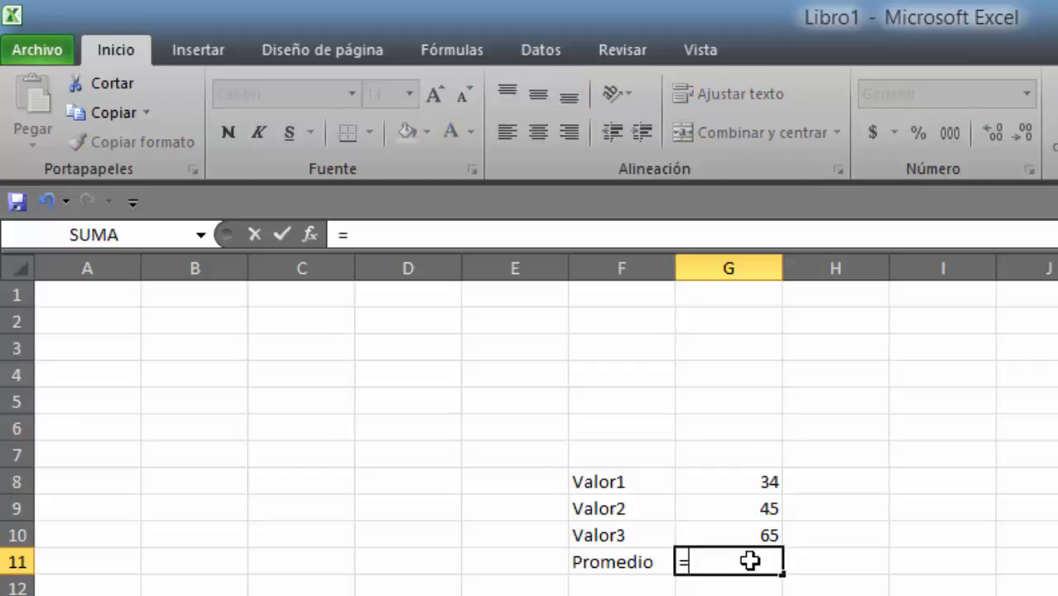
type("prome")
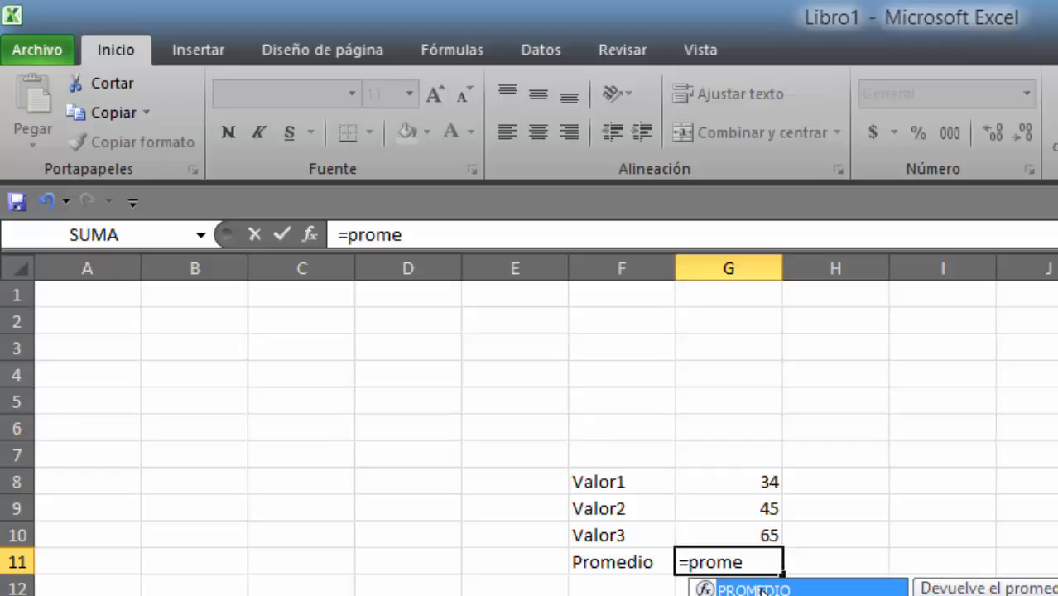
double_click(760, 589)
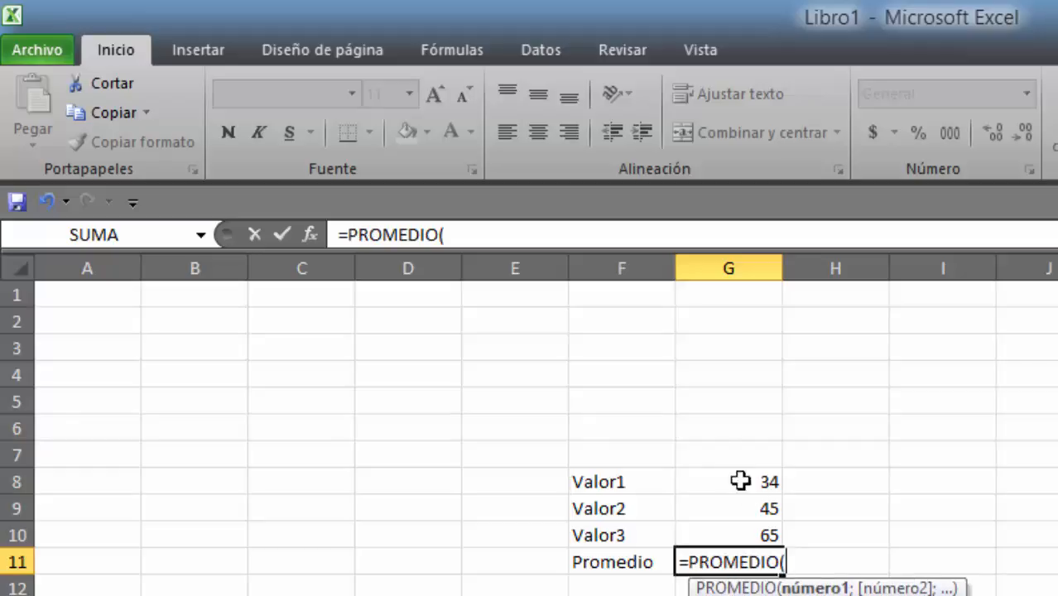
left_click_drag(733, 480, 739, 531)
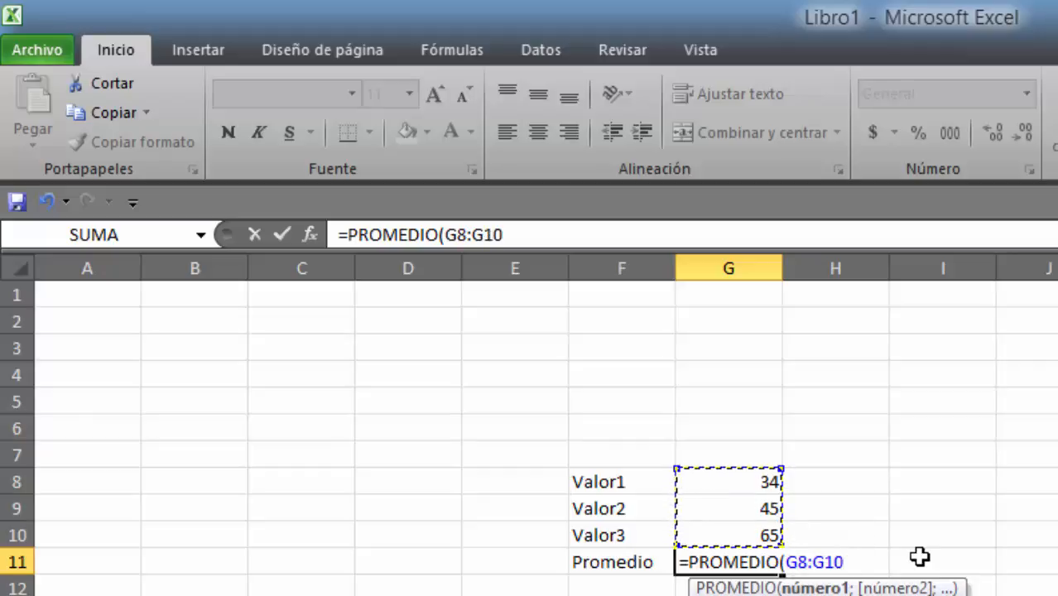
key("Return")
left_click(730, 562)
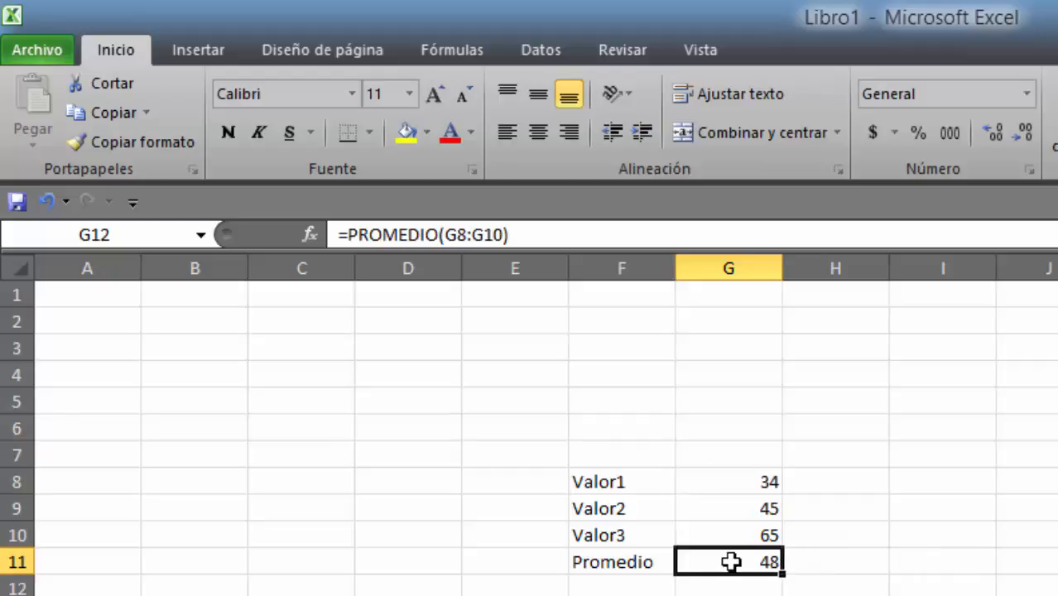
Enter the formula =(G8+G9+G10)/3 in cell H11, picking the three value cells as references, and select cell G11 for comparison
left_click(842, 566)
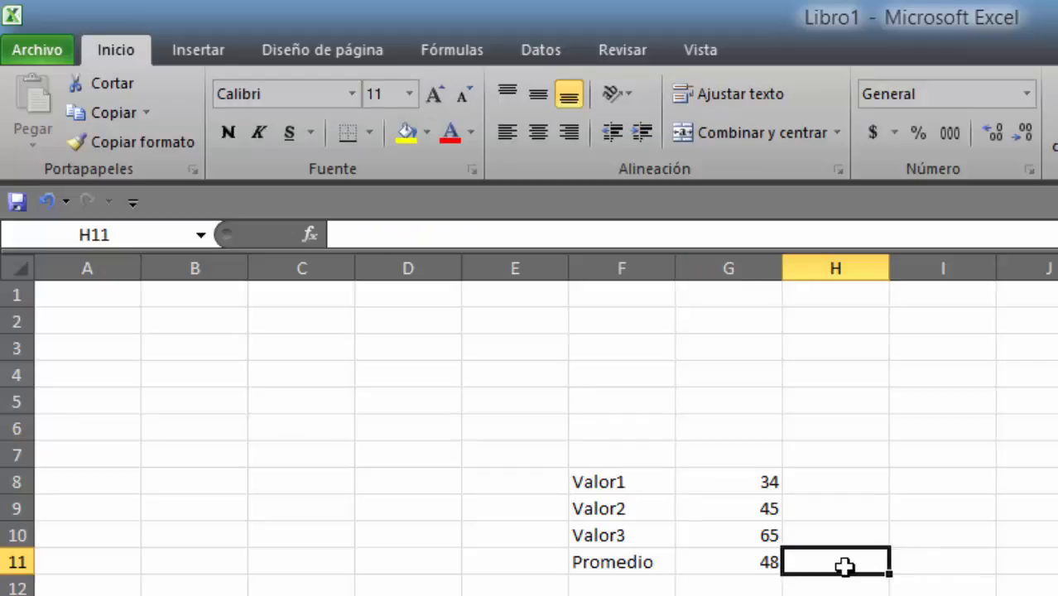
type("=(")
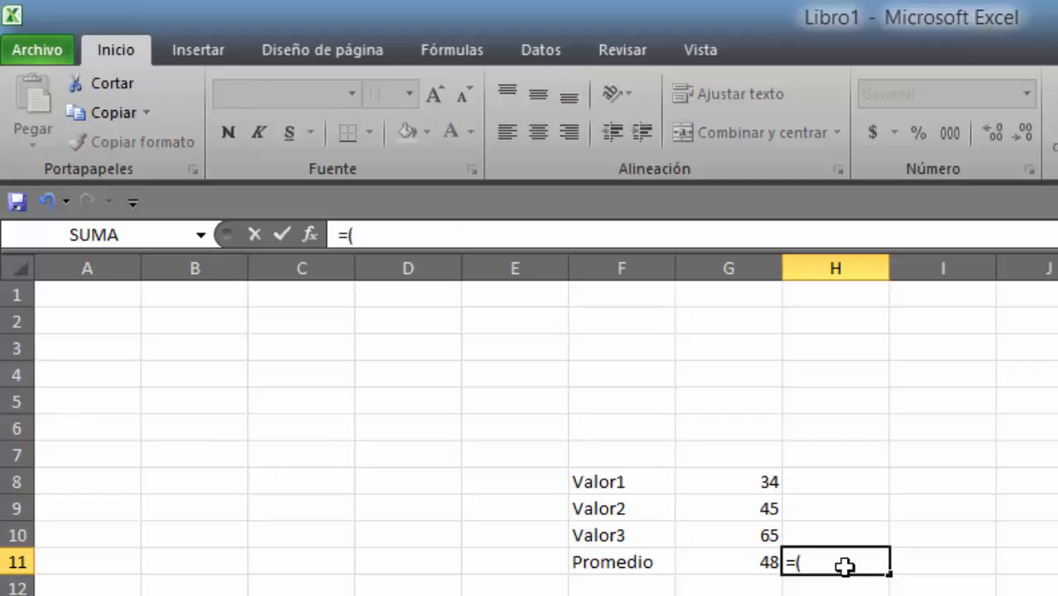
left_click(761, 480)
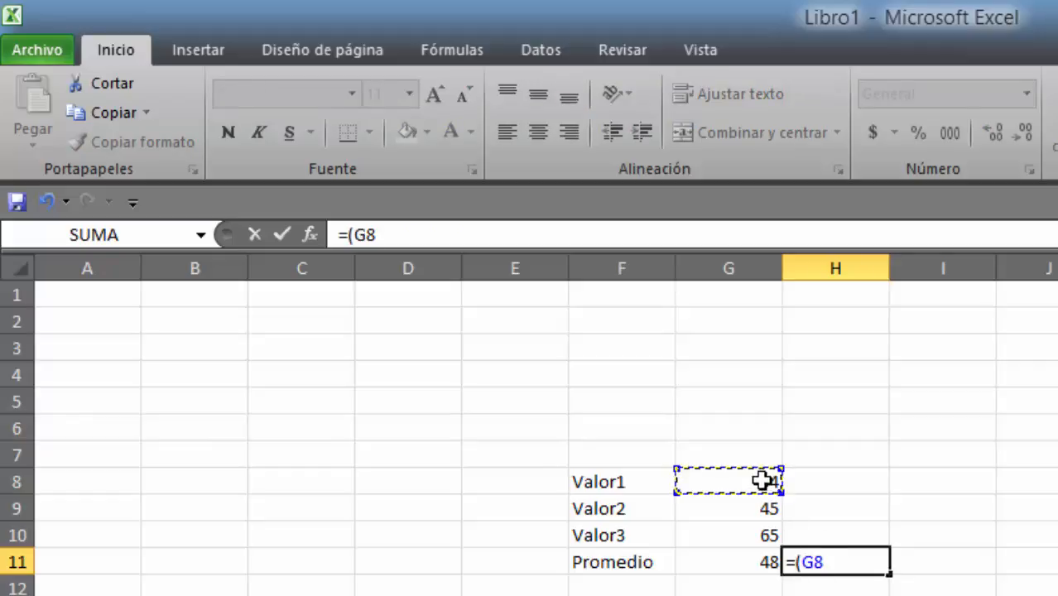
type("+")
left_click(757, 508)
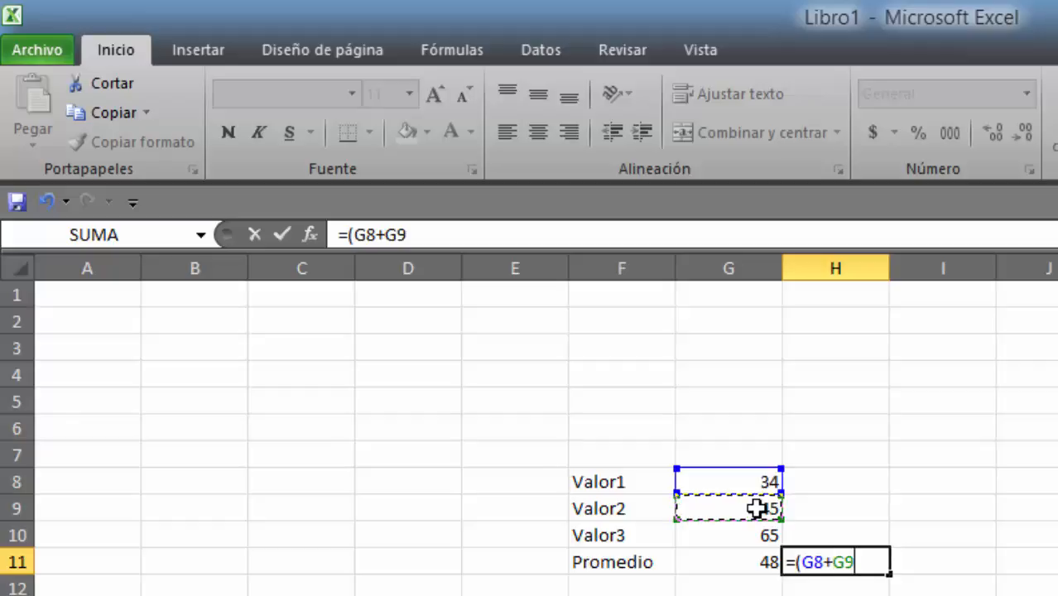
type("+")
left_click(756, 537)
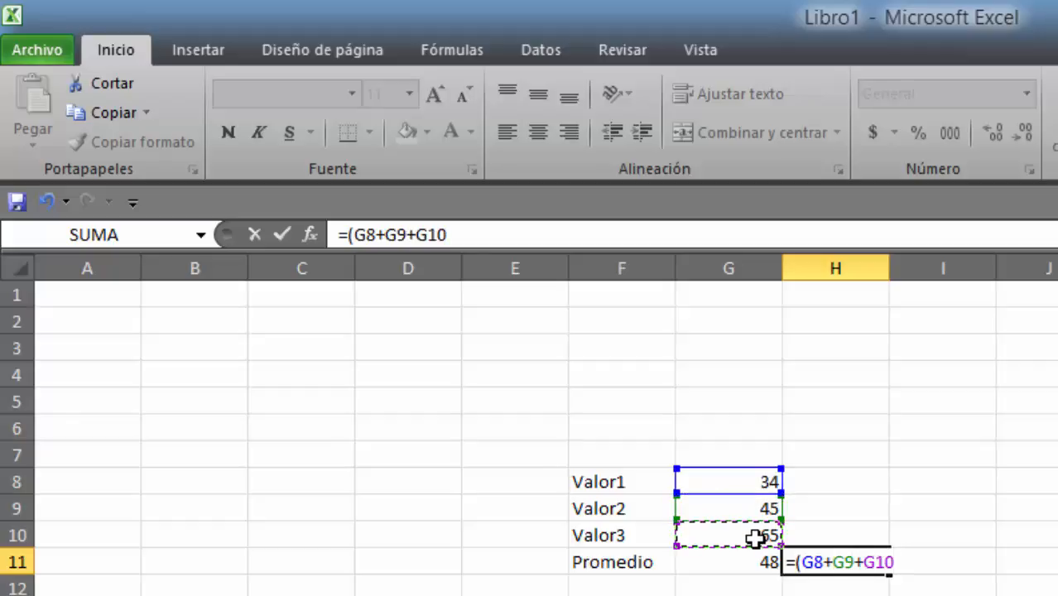
type(")")
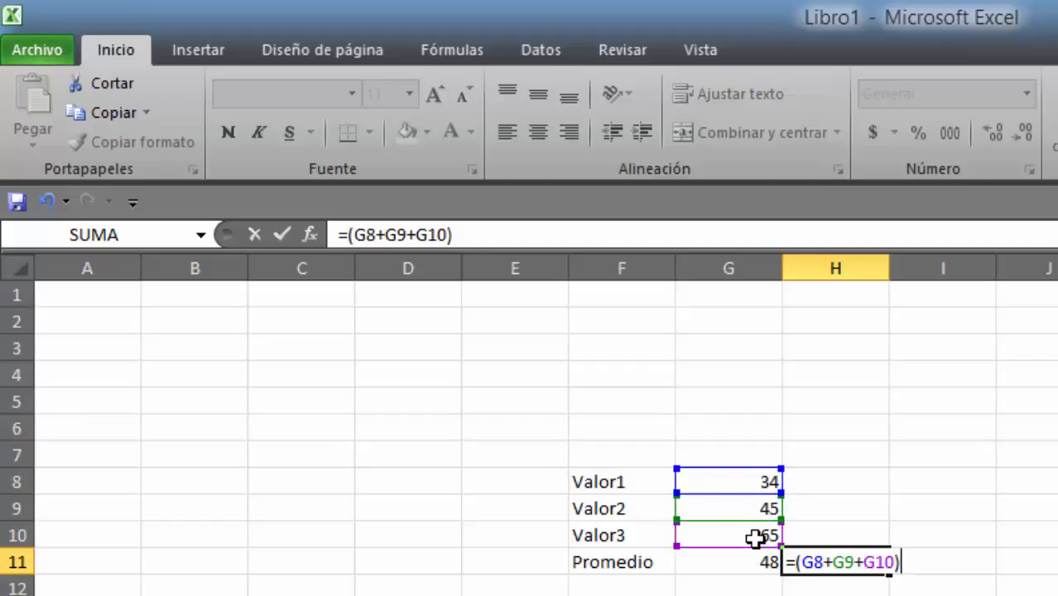
type("/3")
key("Return")
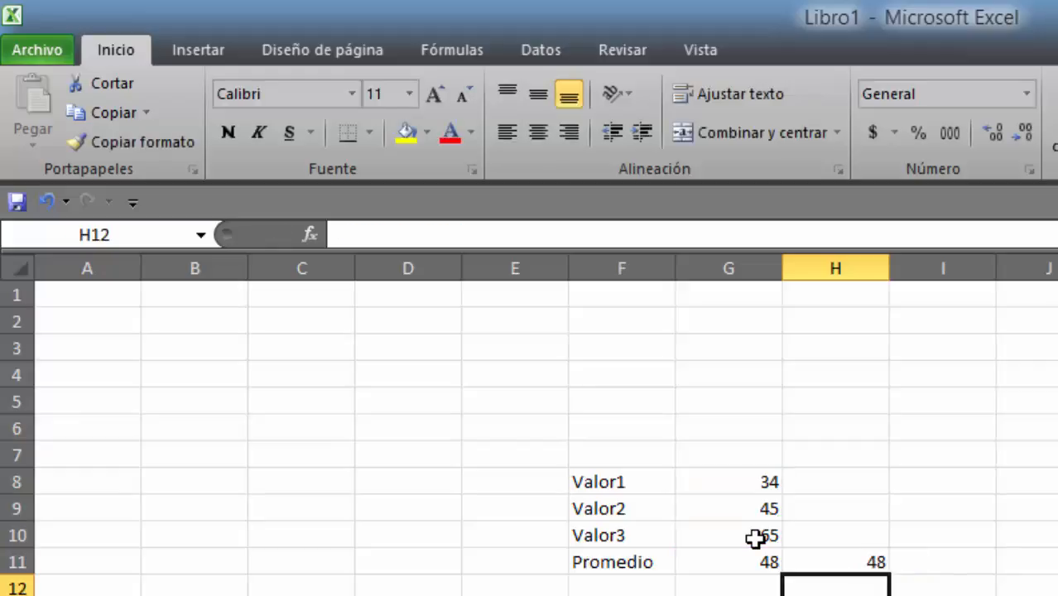
left_click(756, 561)
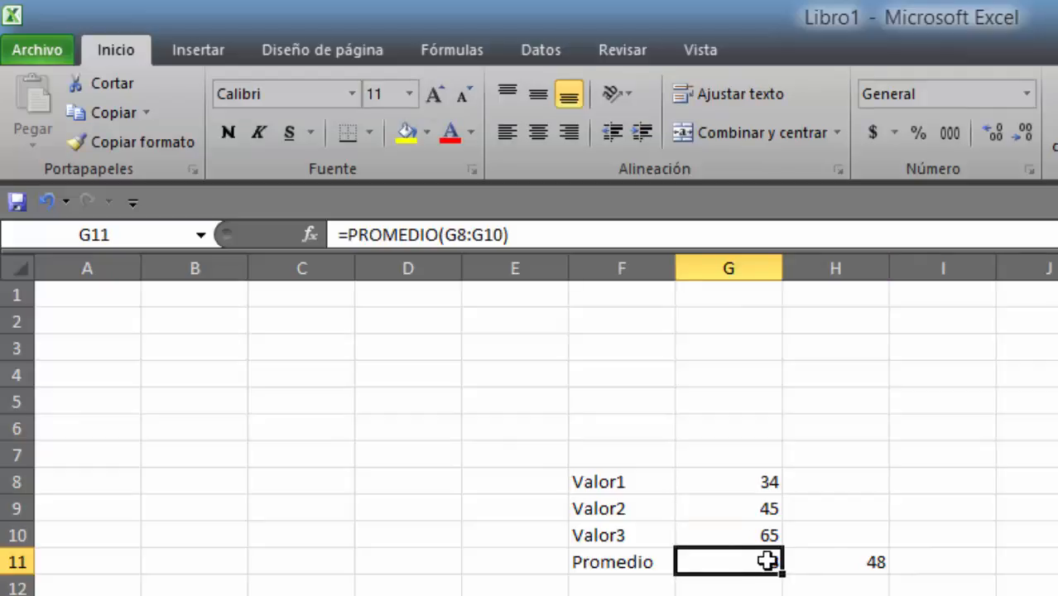
Compare the formulas in cells G11 and H11 that calculate the average of the three values
left_click(831, 562)
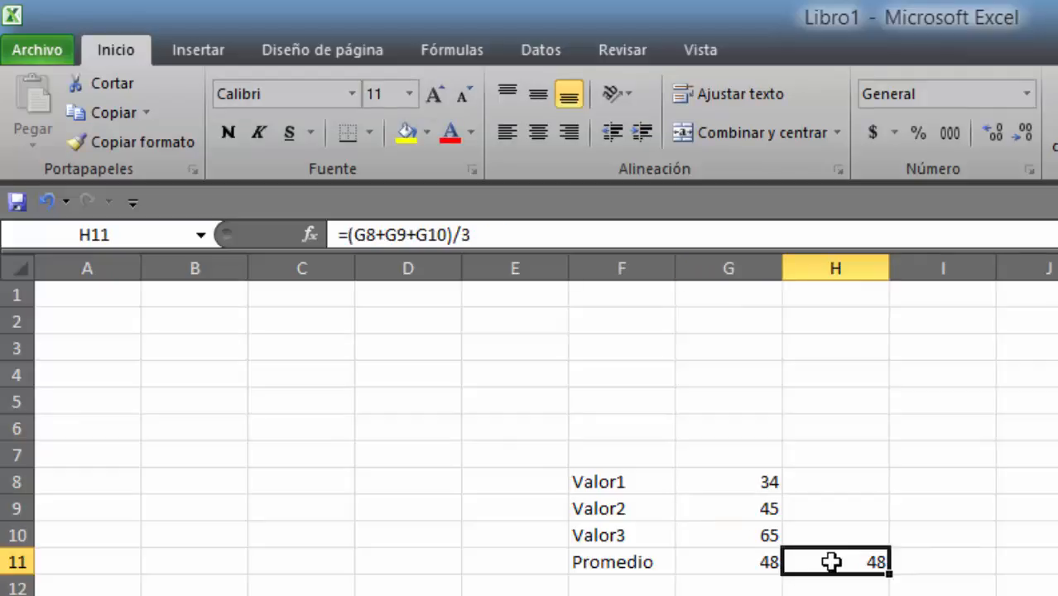
left_click(758, 563)
left_click(862, 563)
left_click(870, 595)
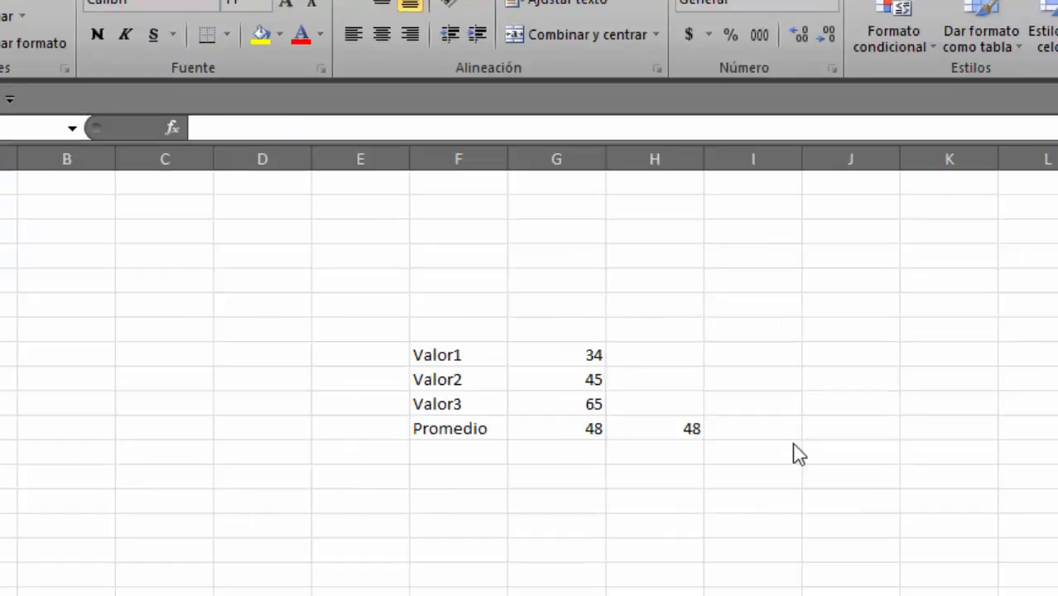
Change the value in cell G8 to 56 and check the recalculated averages in cells G11 and H11
left_click(584, 353)
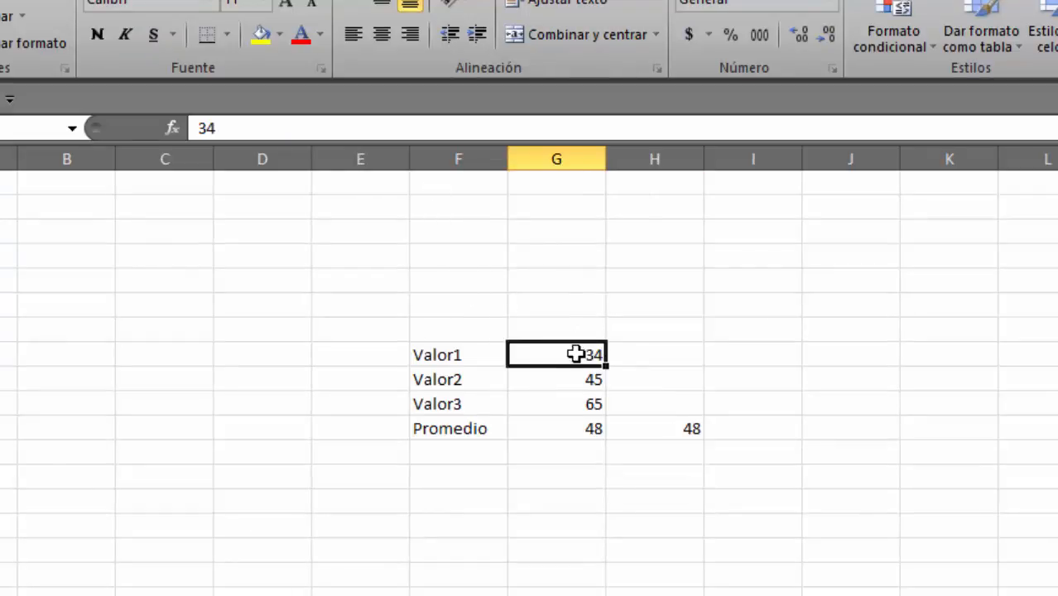
double_click(578, 354)
key("Delete")
key("Delete")
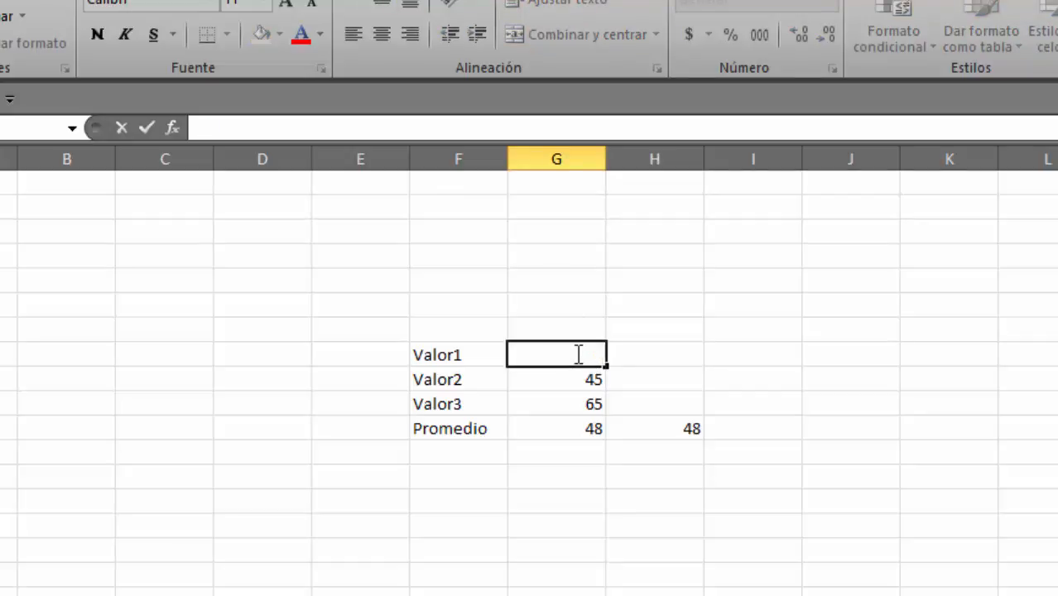
type("56")
left_click(567, 428)
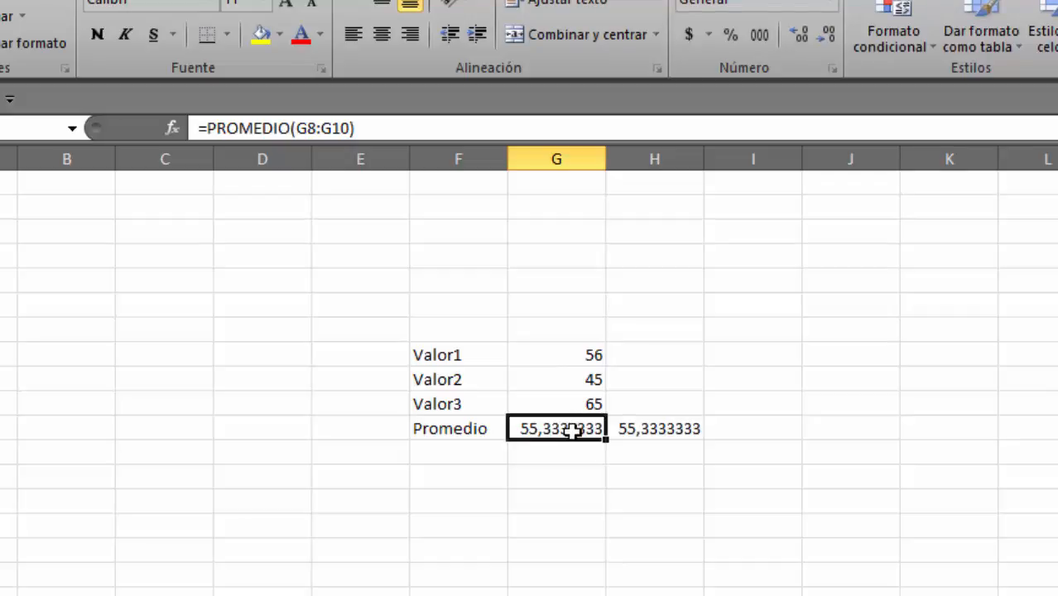
left_click(637, 432)
left_click(572, 432)
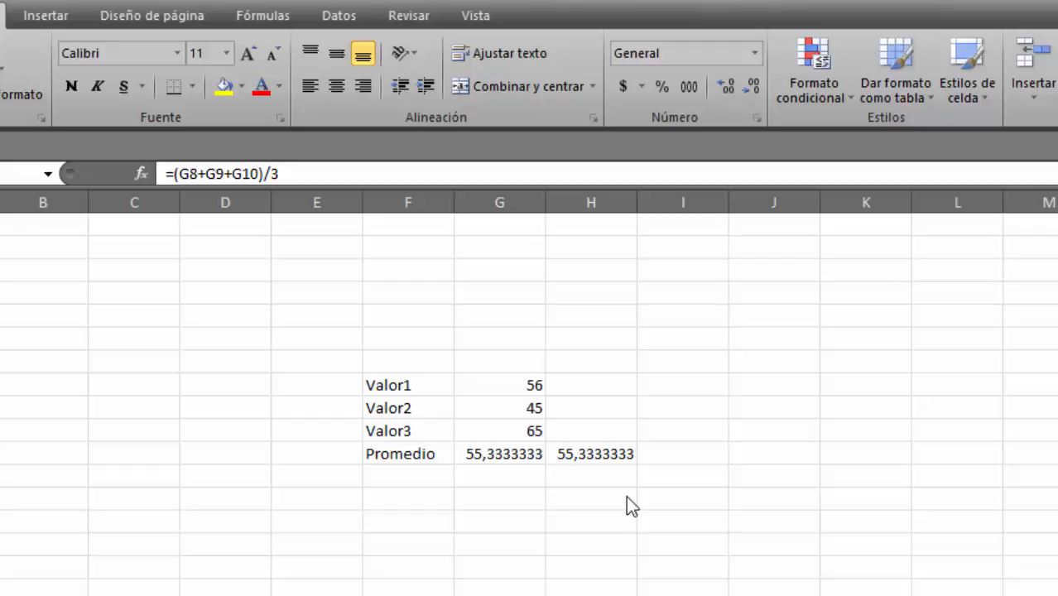
left_click(498, 458)
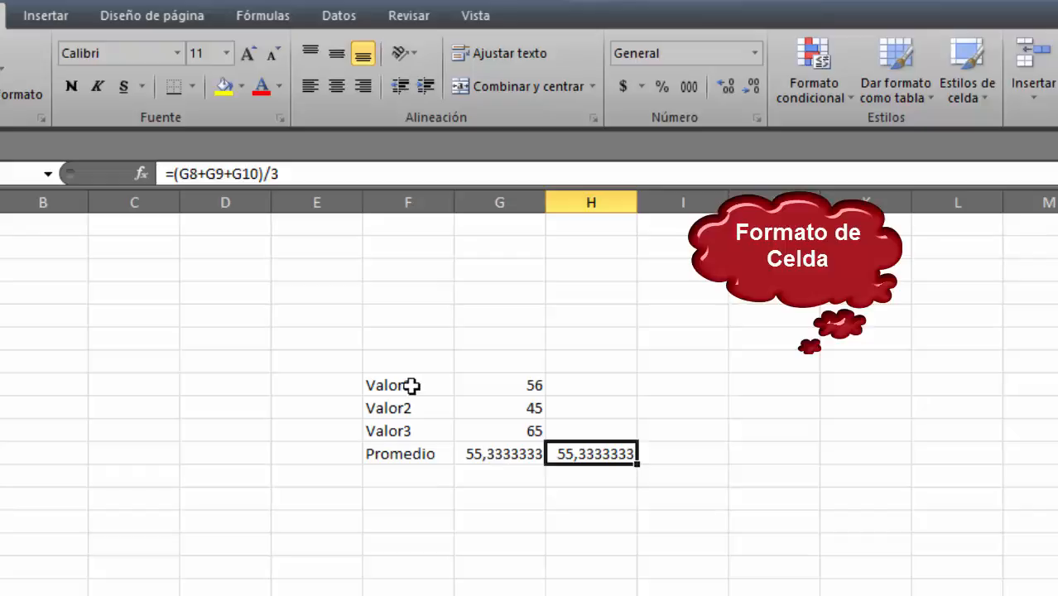
Clear the average example in F8:H11 and enter the values 25, 35 and 26,12 in cells F8 to F10
left_click_drag(395, 385, 598, 460)
key("Delete")
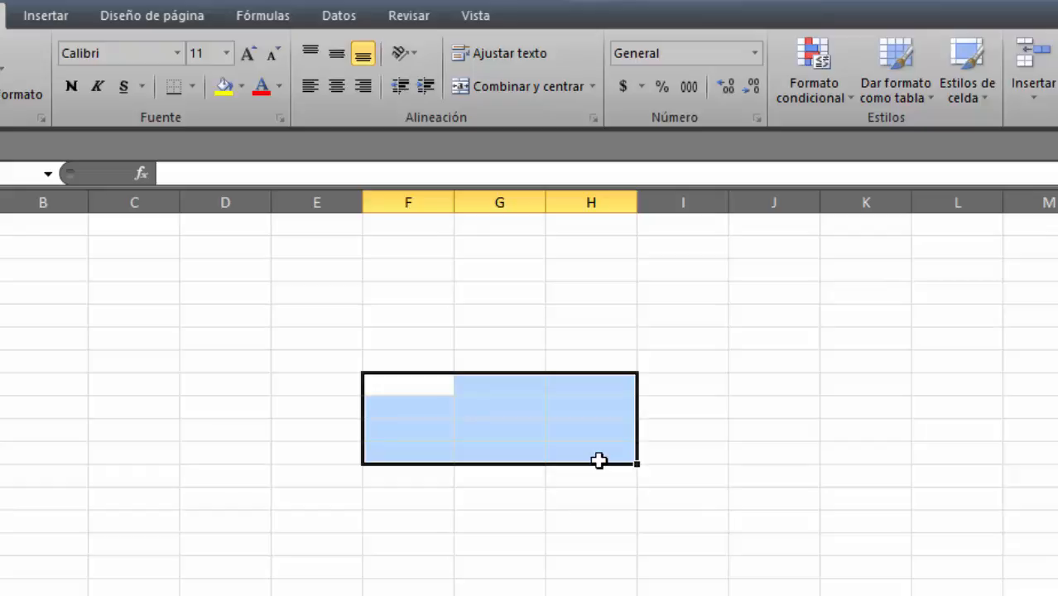
left_click(408, 385)
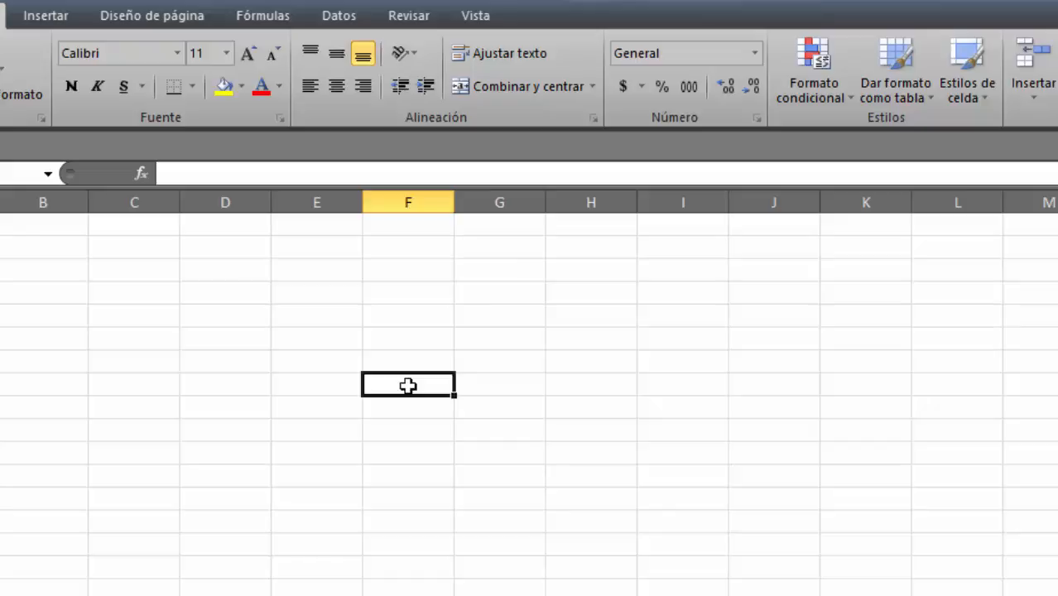
type("25")
key("Return")
type("35")
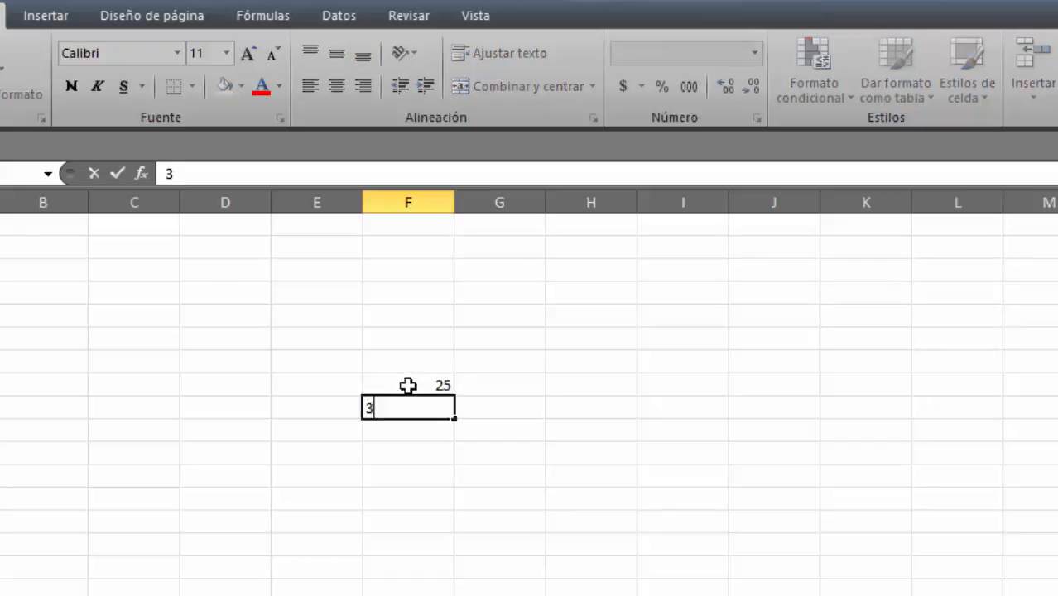
key("Return")
type("26")
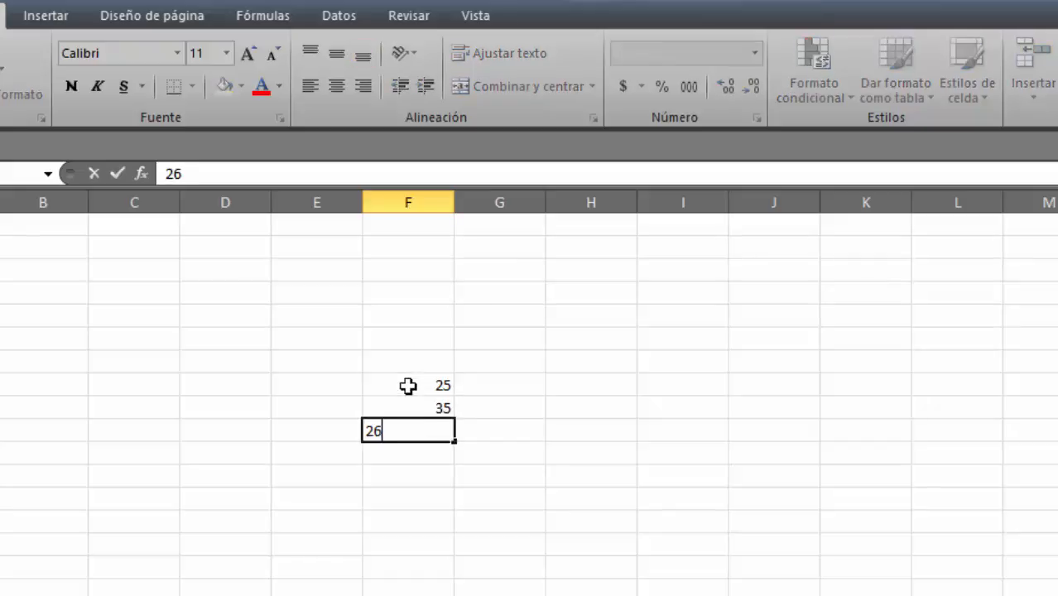
type(",12")
key("Return")
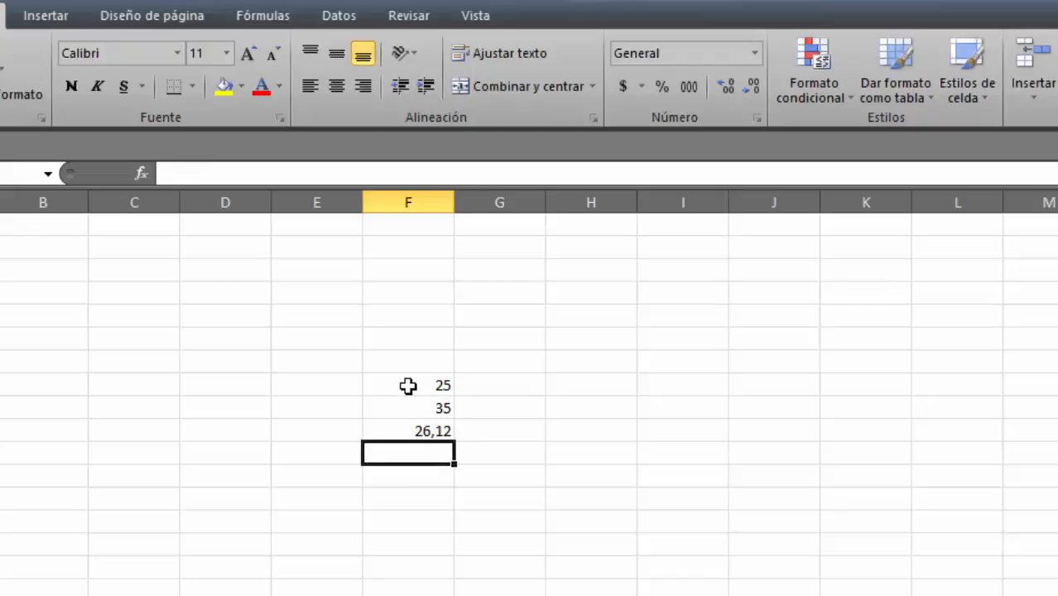
Increase the decimals shown in cells F8:F10 to four, and reduce them to two
left_click(408, 386)
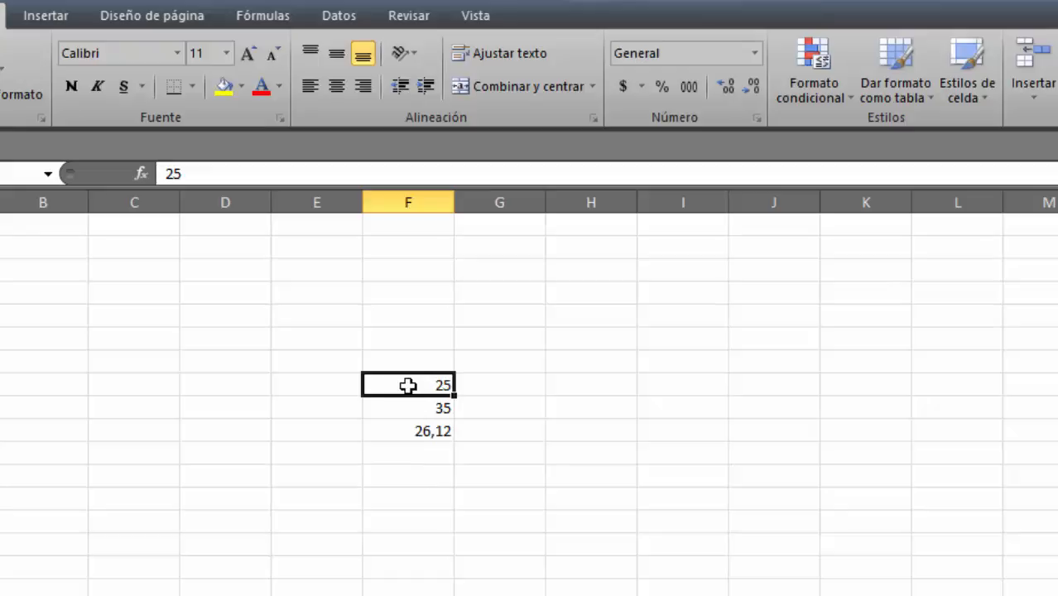
left_click_drag(408, 386, 416, 430)
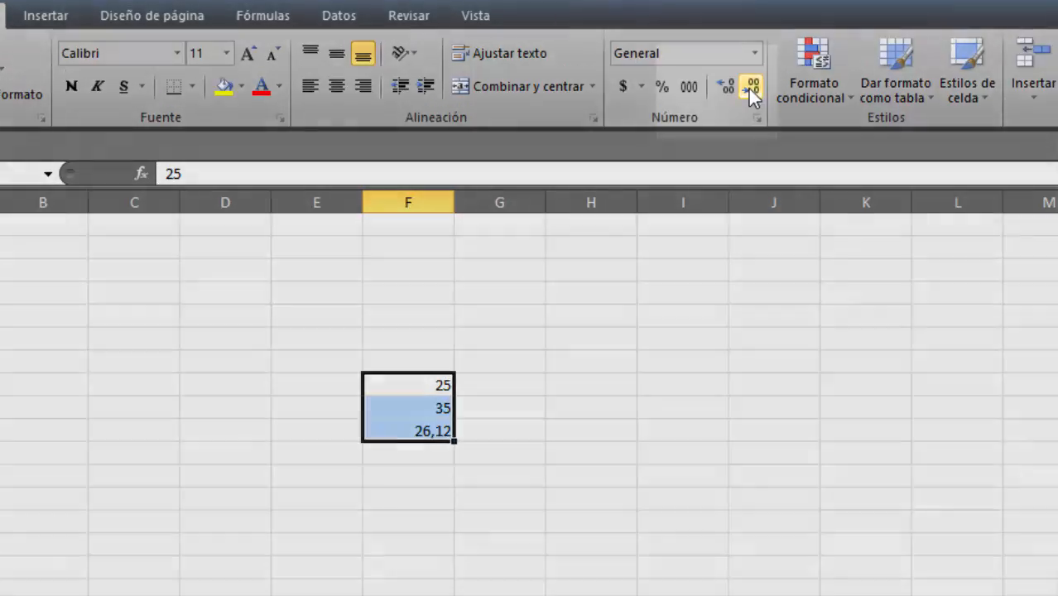
left_click(726, 86)
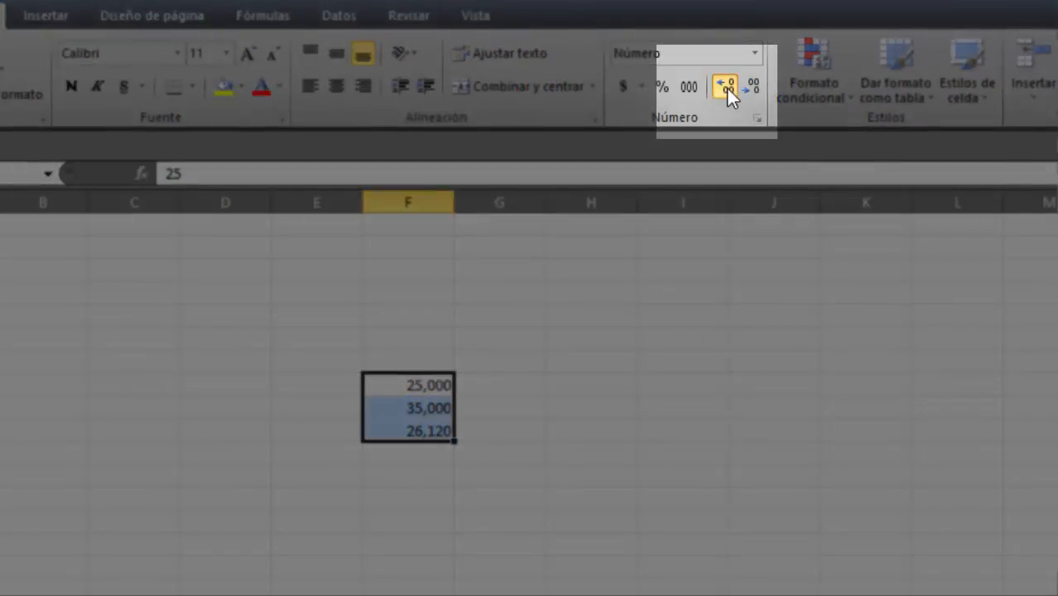
left_click(726, 87)
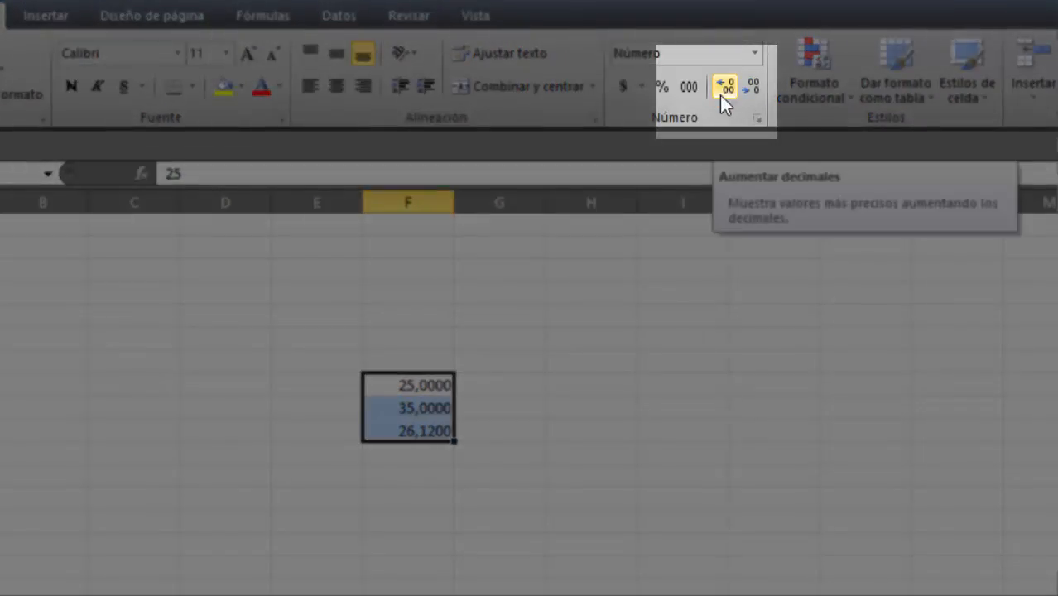
left_click(749, 87)
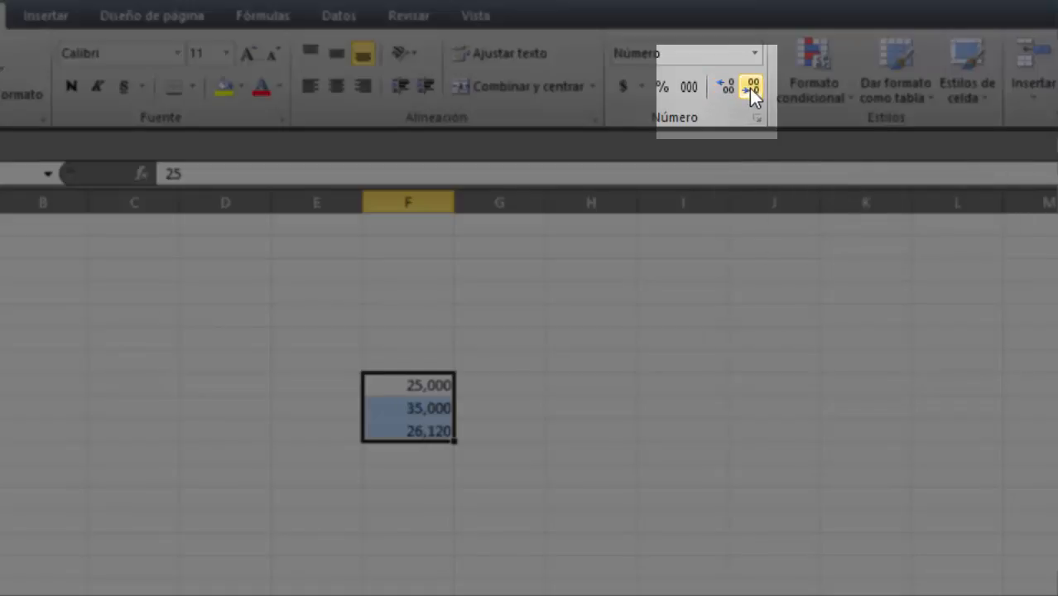
left_click(749, 88)
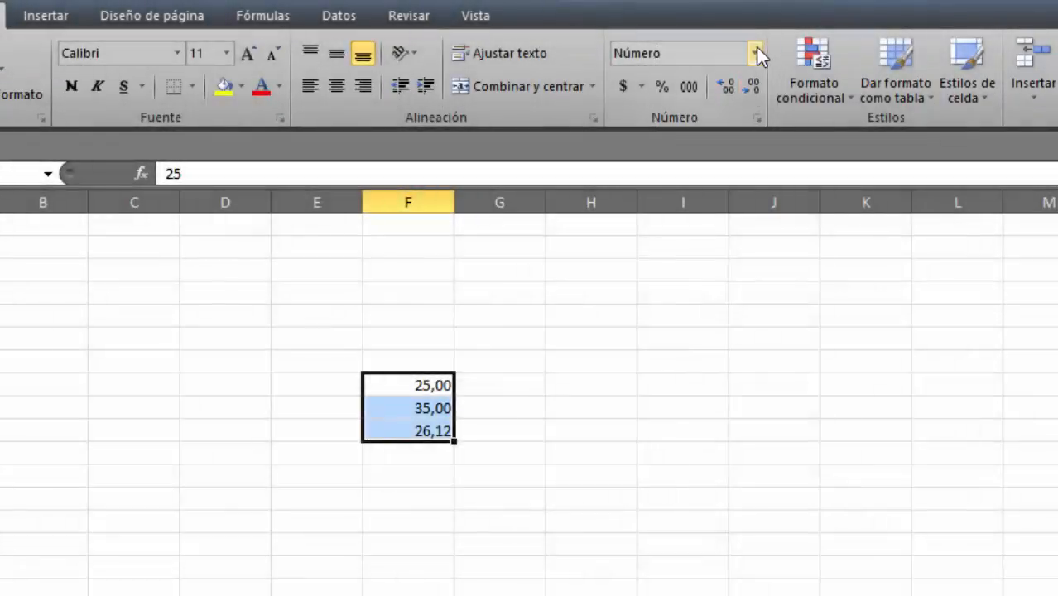
Examine the list of number formats available for cells F8:F10 without choosing one, and deselect the cells
left_click(756, 52)
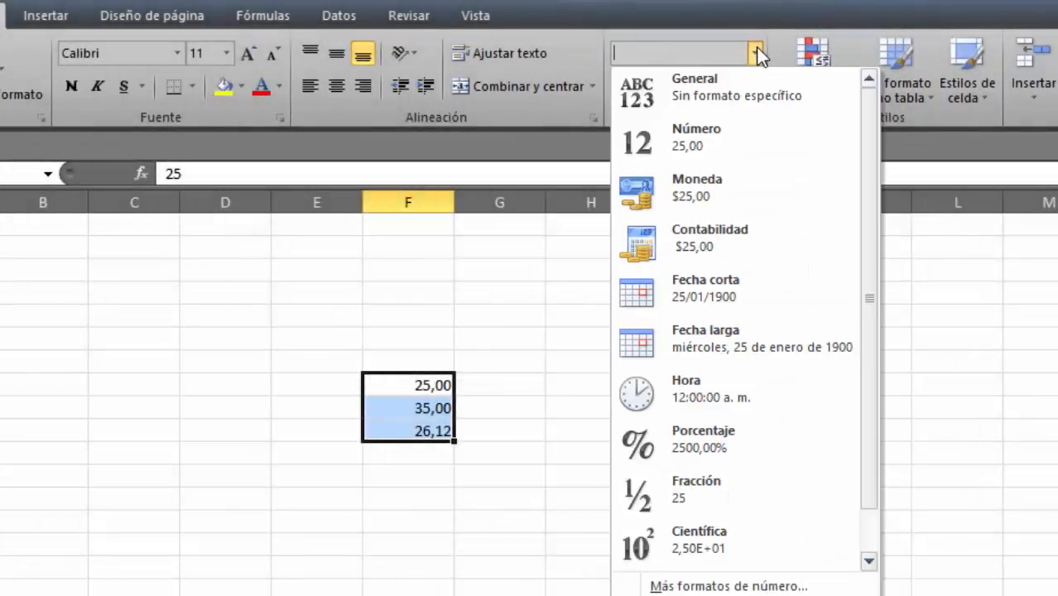
left_click(755, 51)
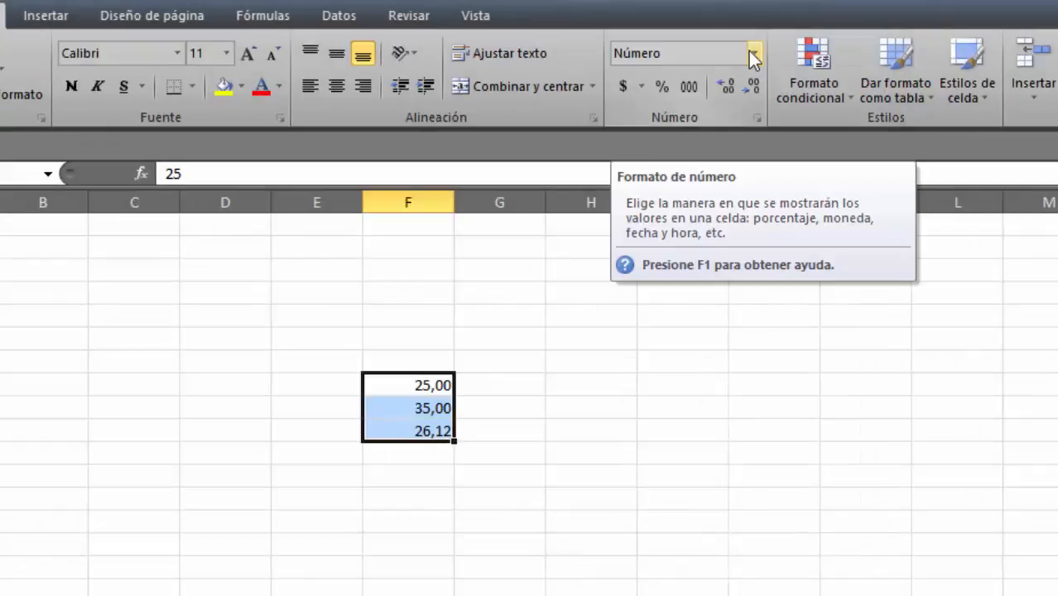
left_click(754, 54)
left_click(754, 54)
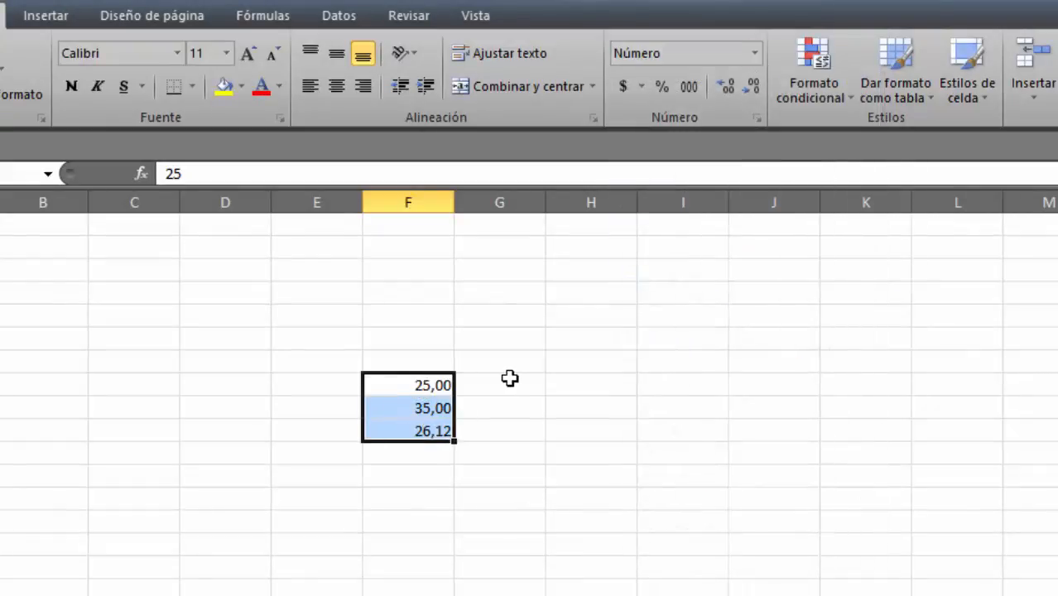
left_click(422, 478)
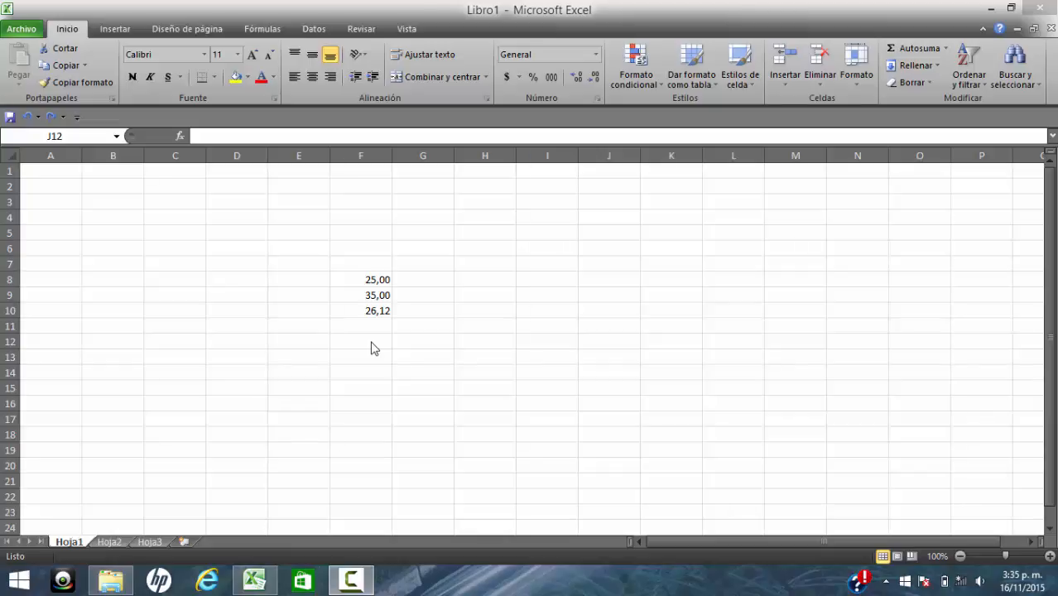
Clear the contents of cells F8 to F11
left_click(376, 279)
left_click(376, 279)
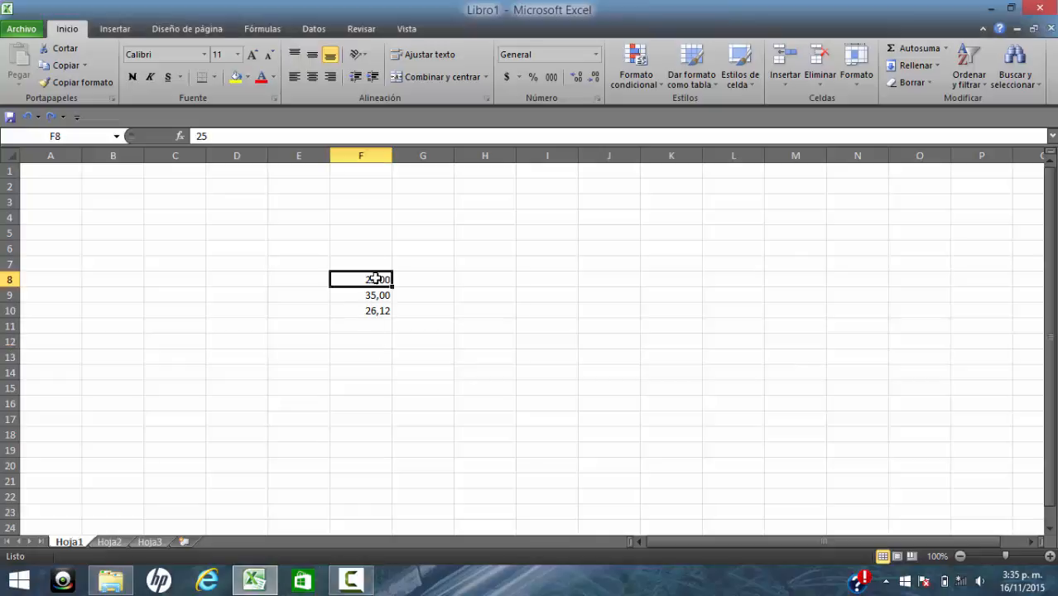
left_click_drag(376, 279, 383, 329)
key("Delete")
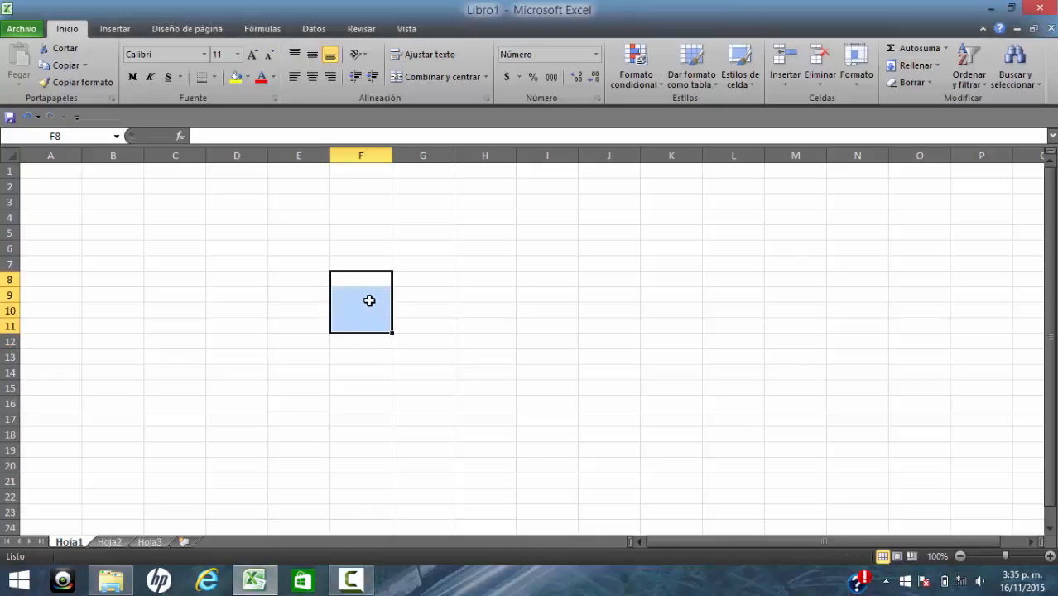
Enter the labels Palabra1, Palabra2 and Palabra3 across cells F9, G9 and H9
left_click(369, 300)
type("Palabra1")
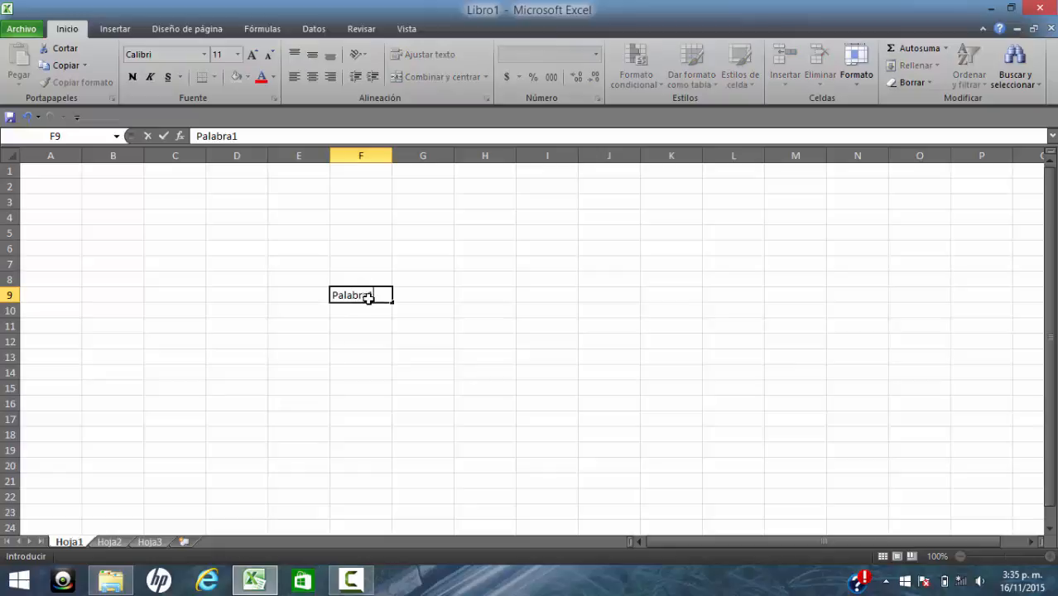
key("Tab")
type("Pal")
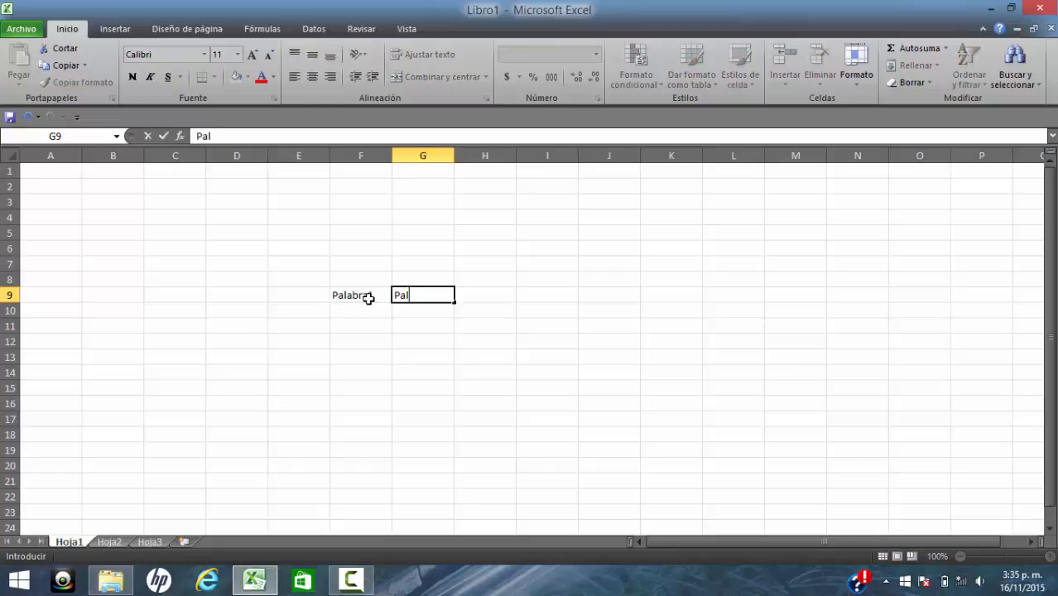
type("abra2")
key("Tab")
type("Palabr")
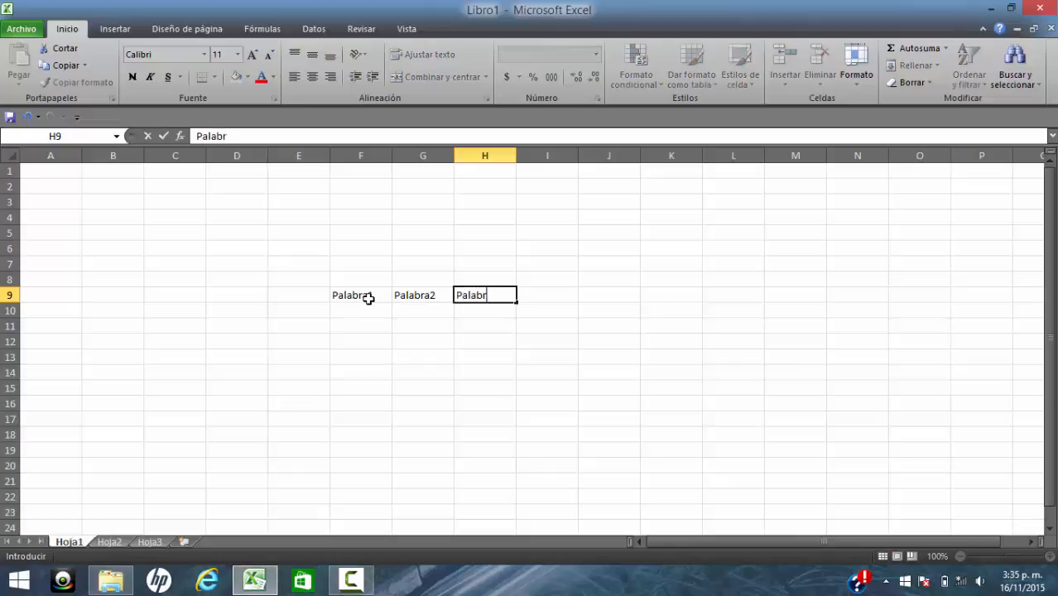
type("a3")
Review the cell format settings for F9:H9 and set the text orientation to 90 degrees
left_click_drag(368, 298, 478, 296)
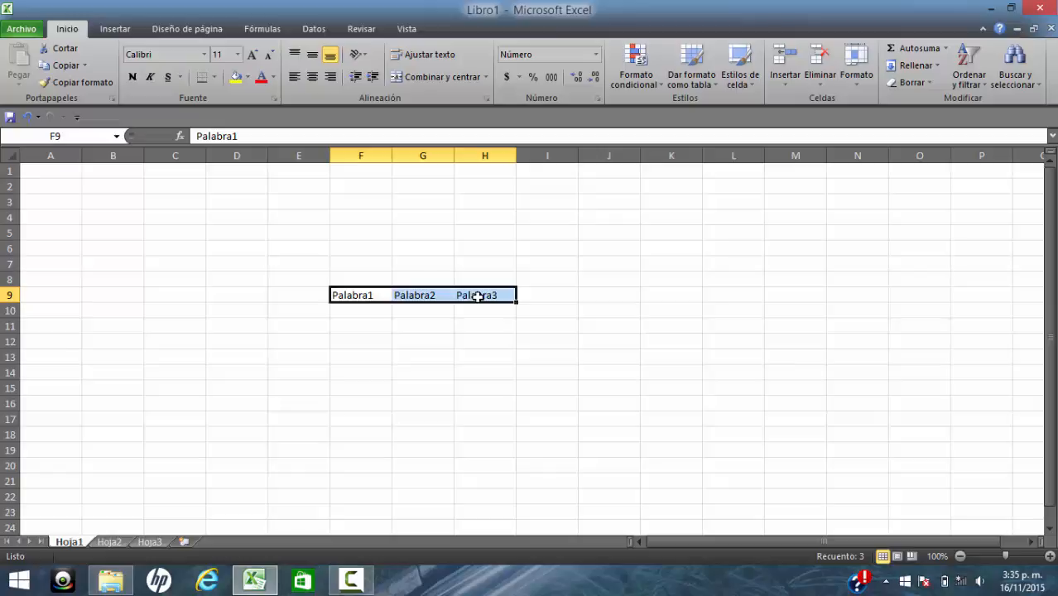
key("ctrl+1")
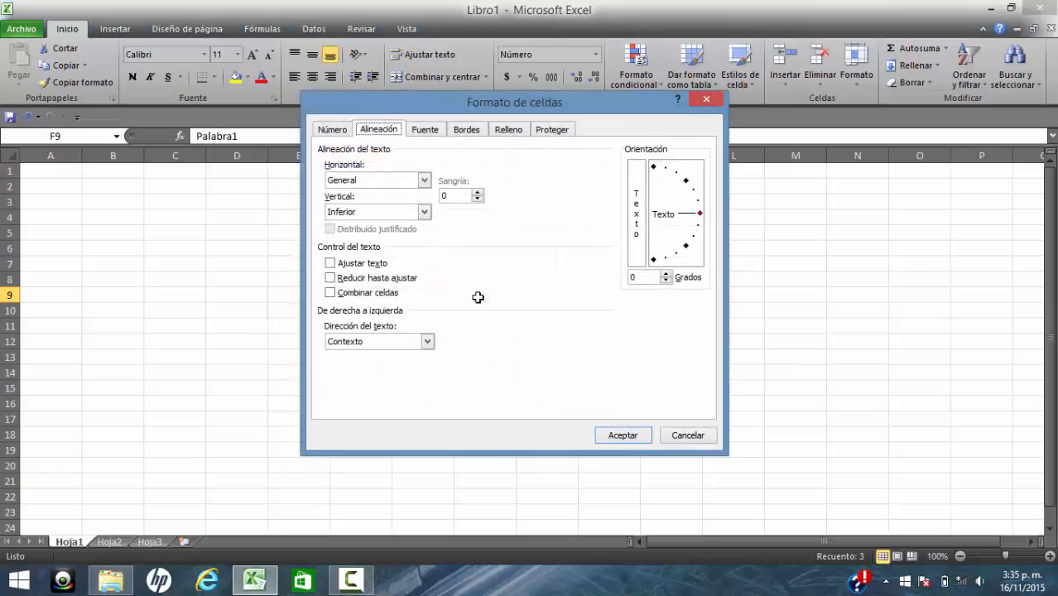
left_click(335, 130)
left_click(425, 130)
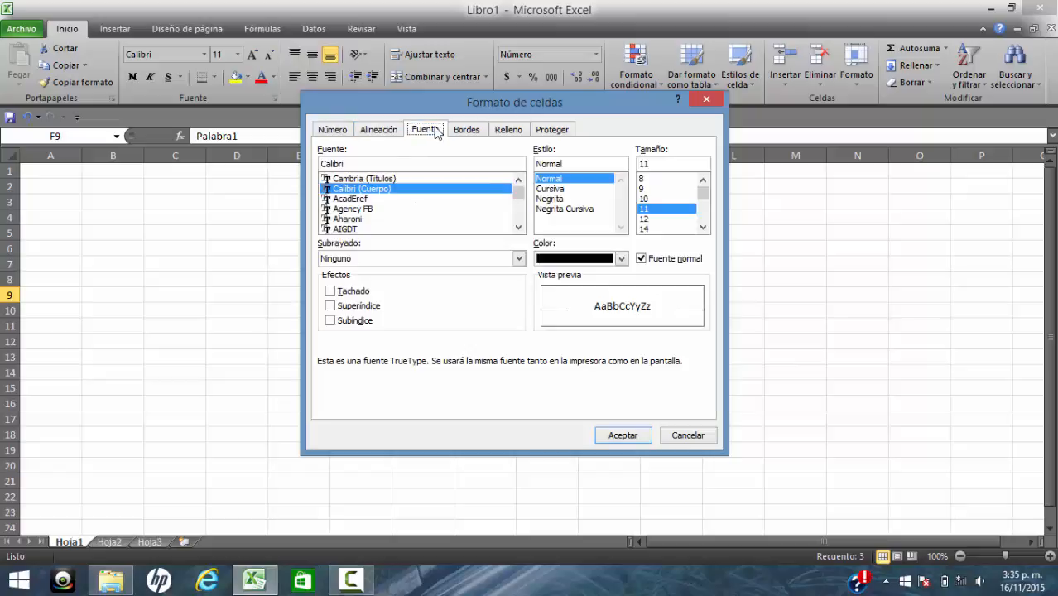
left_click(385, 132)
left_click(482, 135)
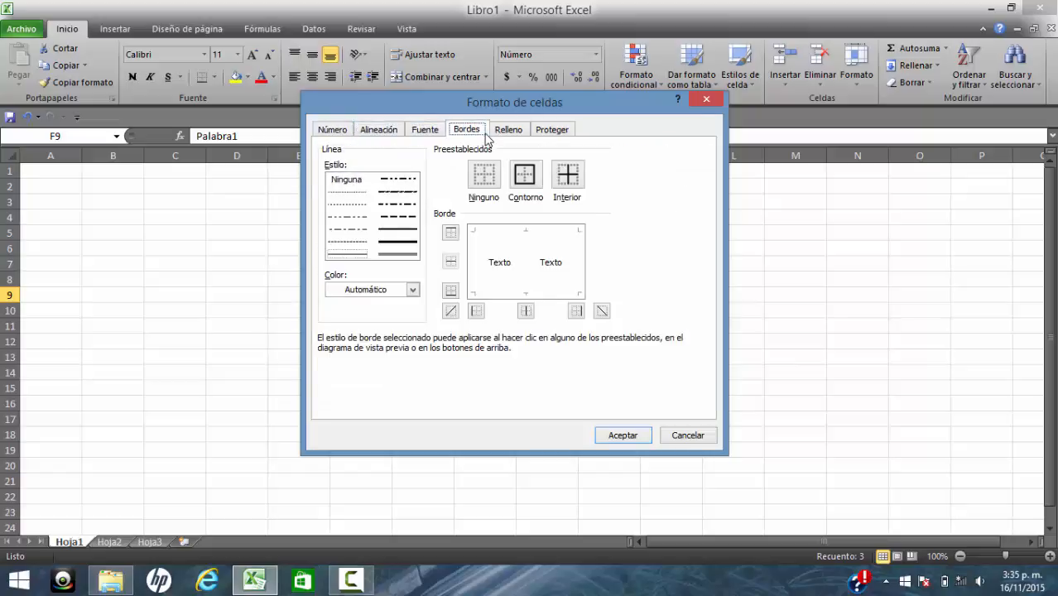
left_click(370, 133)
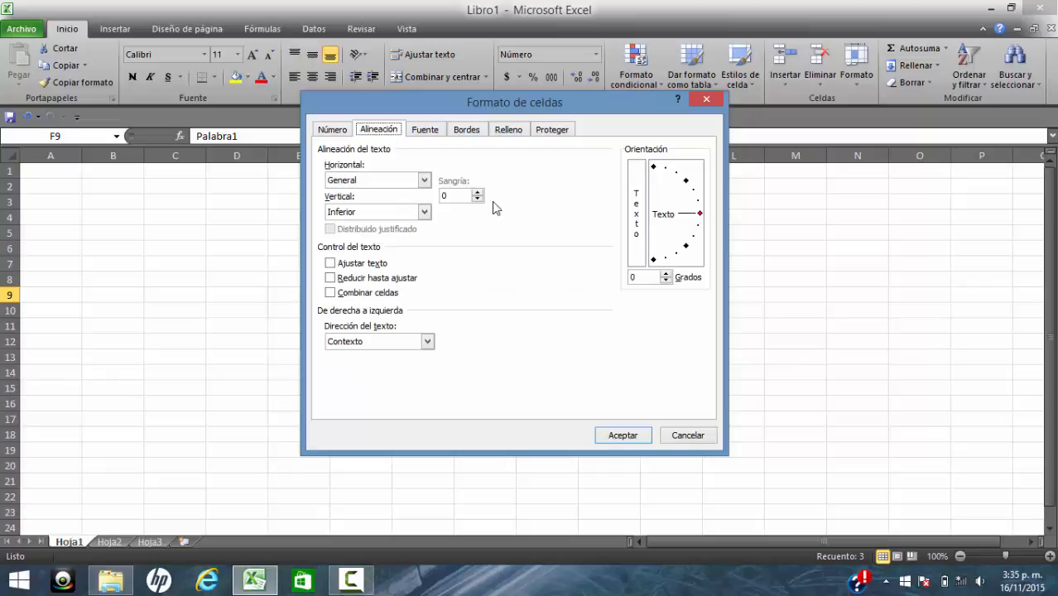
double_click(633, 277)
type("90")
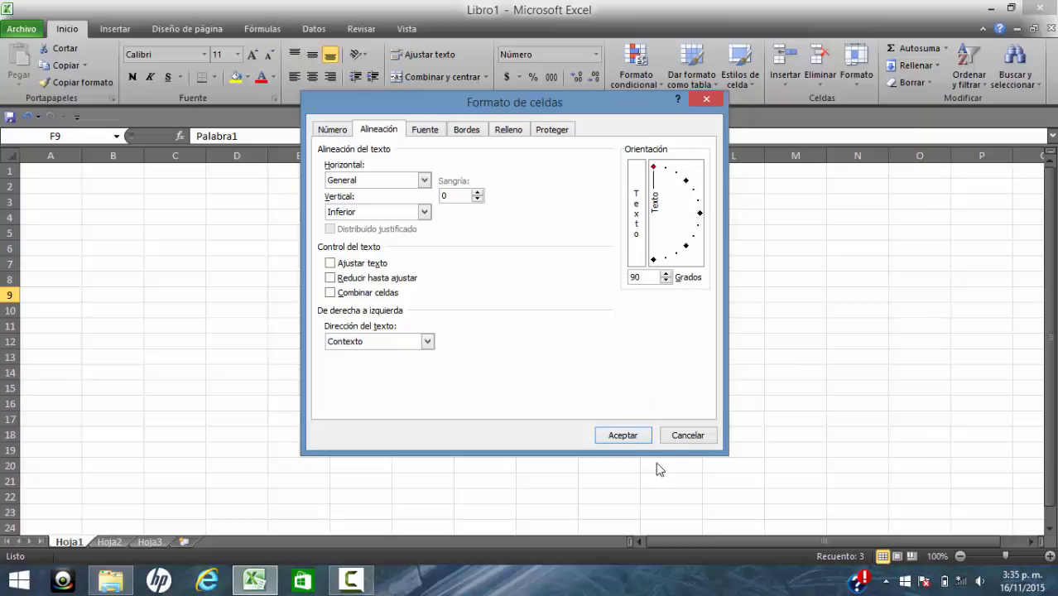
left_click(640, 440)
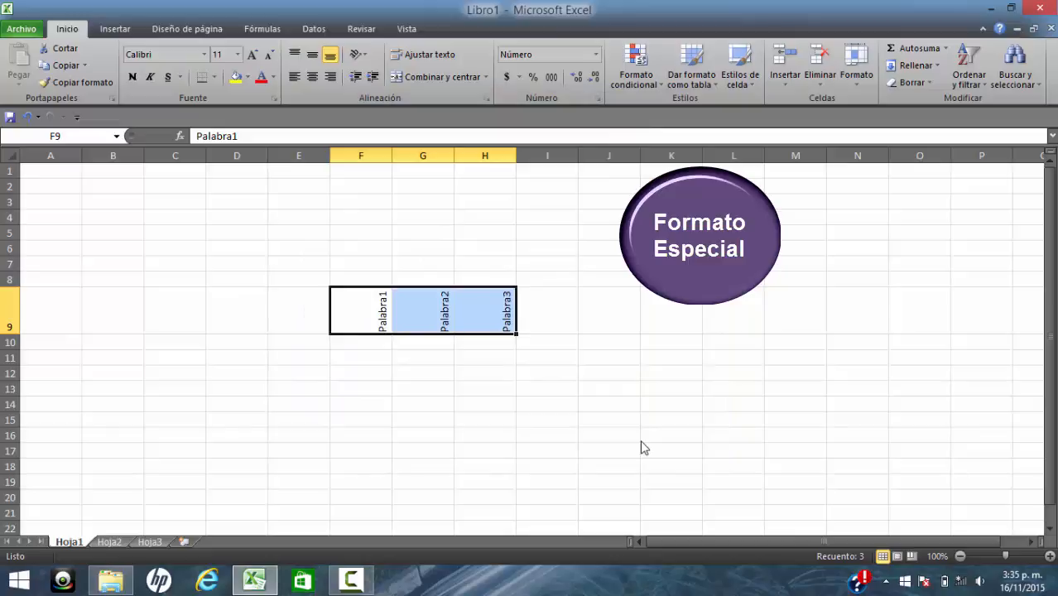
left_click(484, 356)
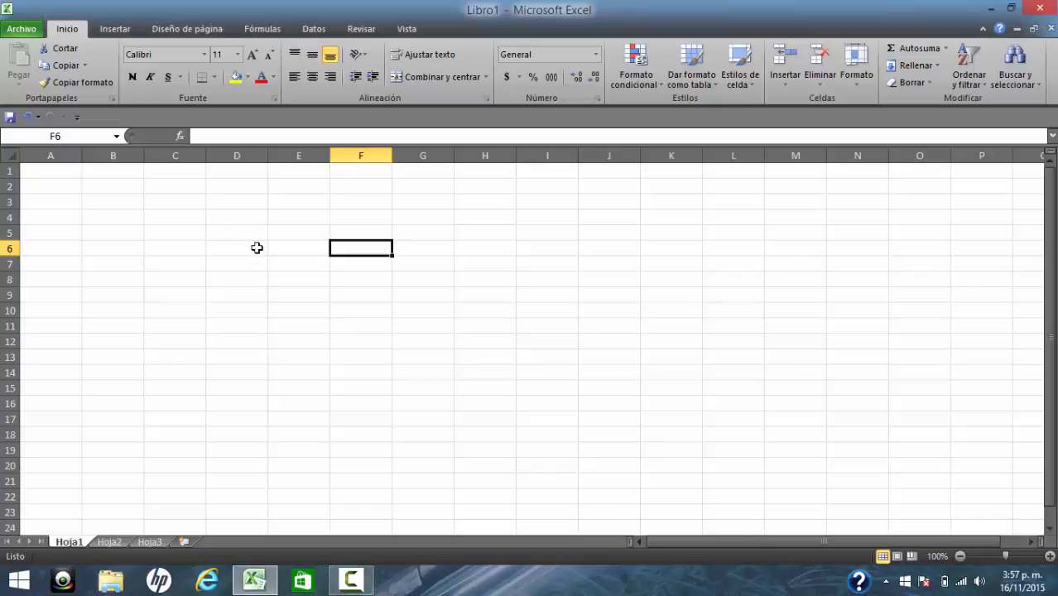
Enter the numbers 34, 45, 23, 65 and 34 across E6:I6, and 23 in K6, leaving J6 empty
left_click(296, 251)
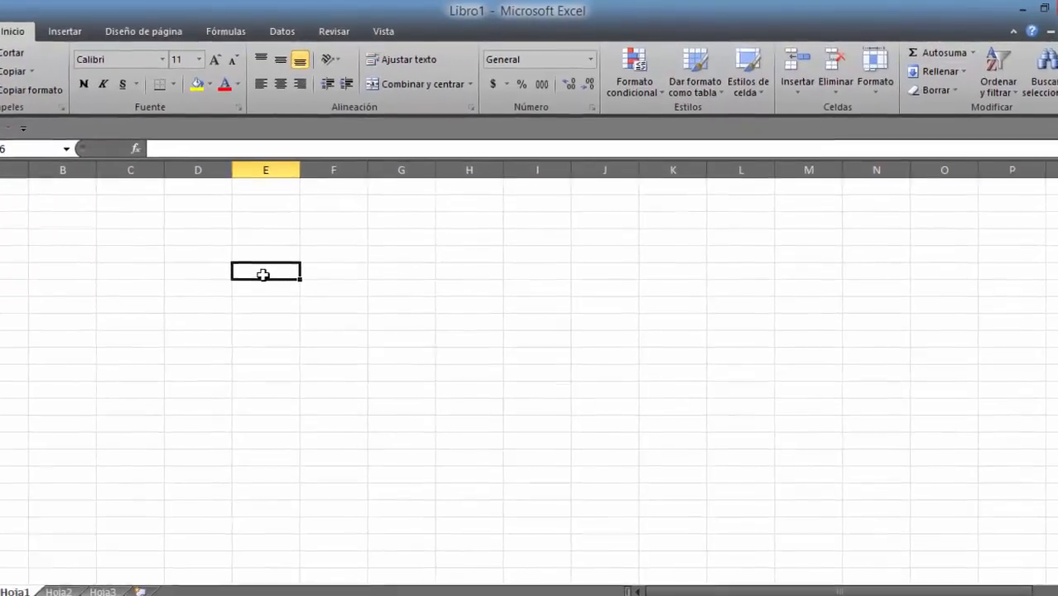
type("34")
key("Tab")
type("45")
key("Tab")
type("23")
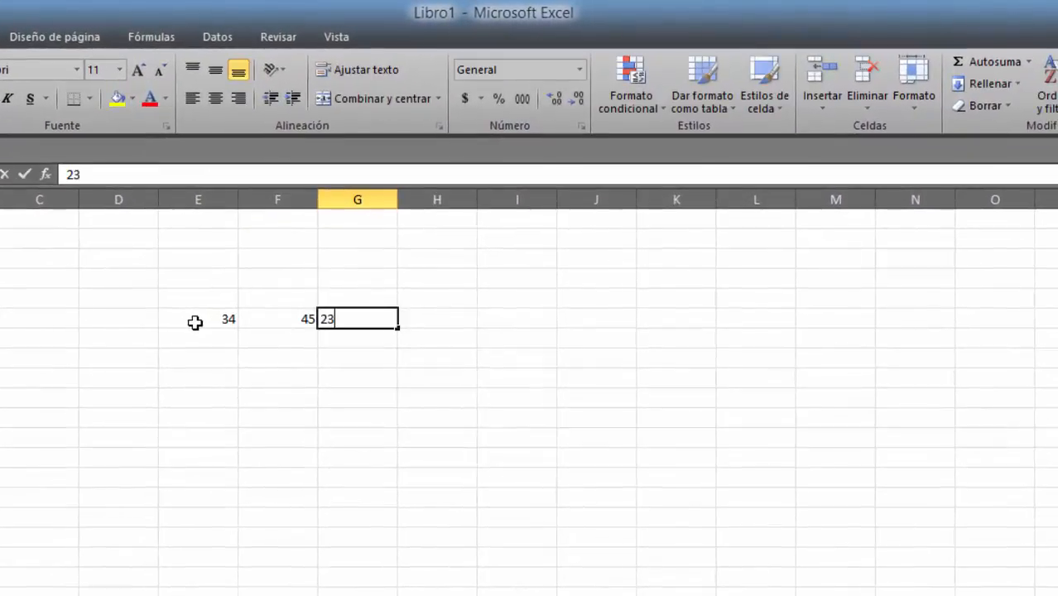
key("Tab")
type("65")
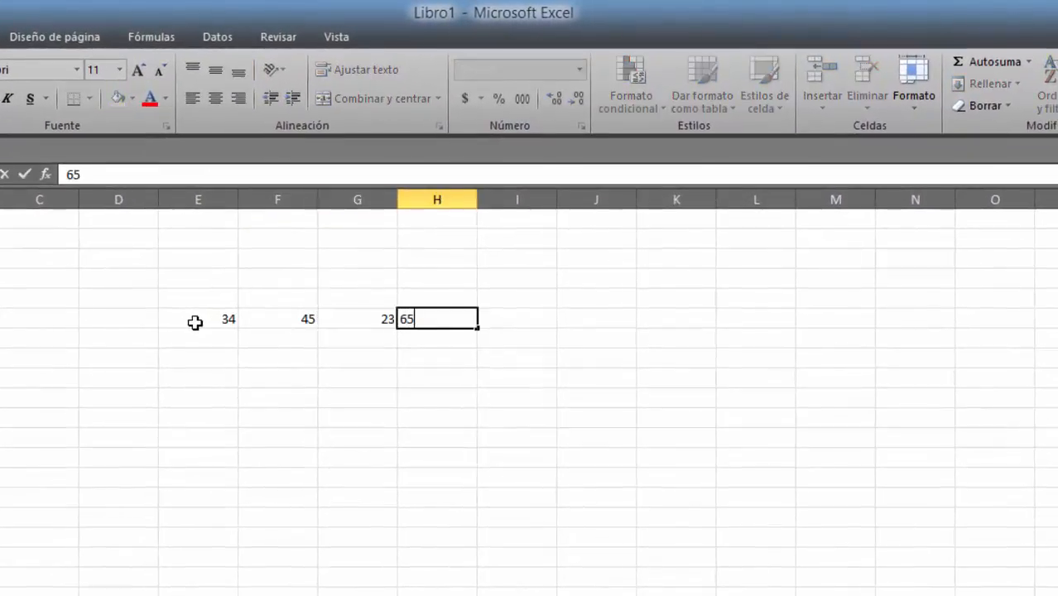
key("Tab")
type("34")
key("Tab")
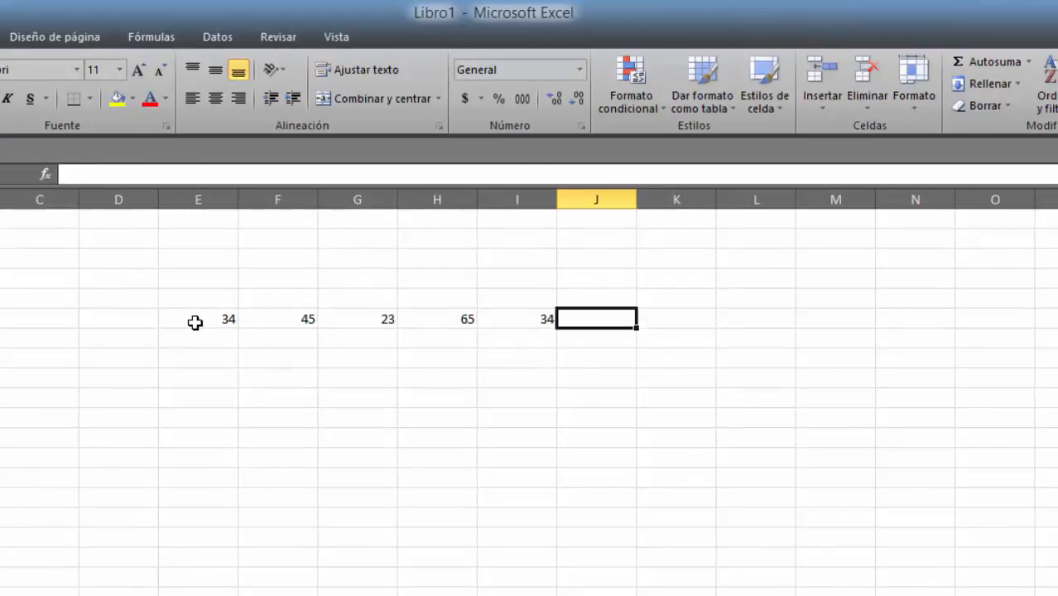
key("Tab")
type("23")
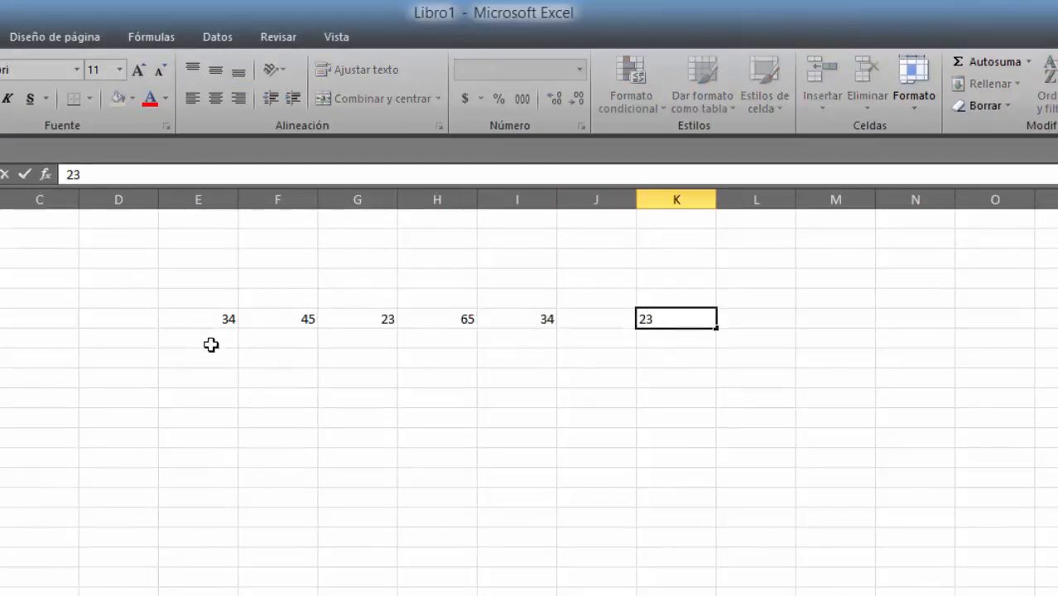
In H8, average the range E6:I6 together with K6 using =PROMEDIO(E6:I6;K6), and reselect the cell to view its formula
left_click(303, 361)
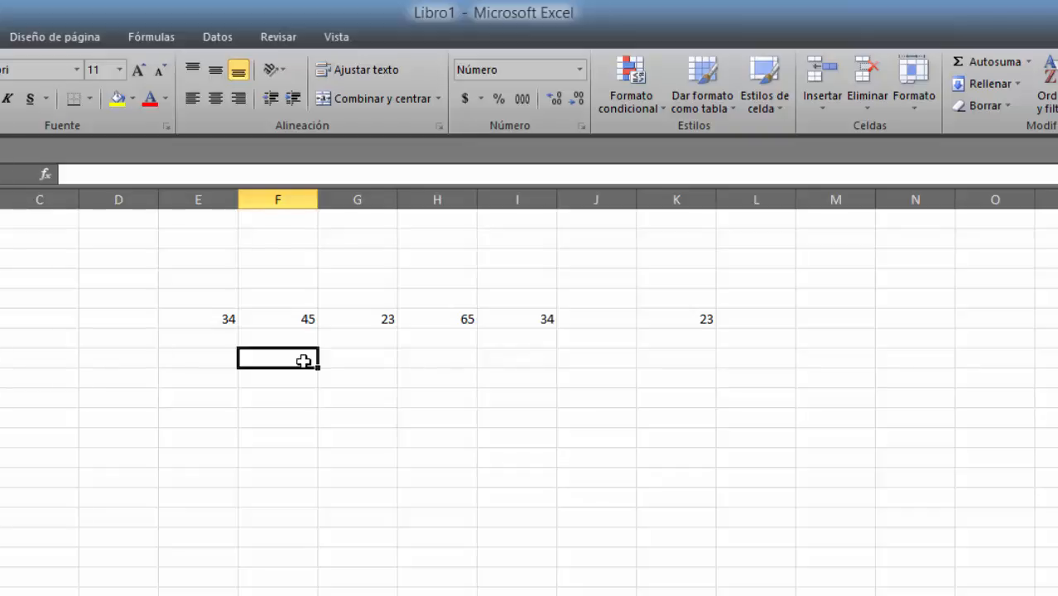
key("Right")
key("Right")
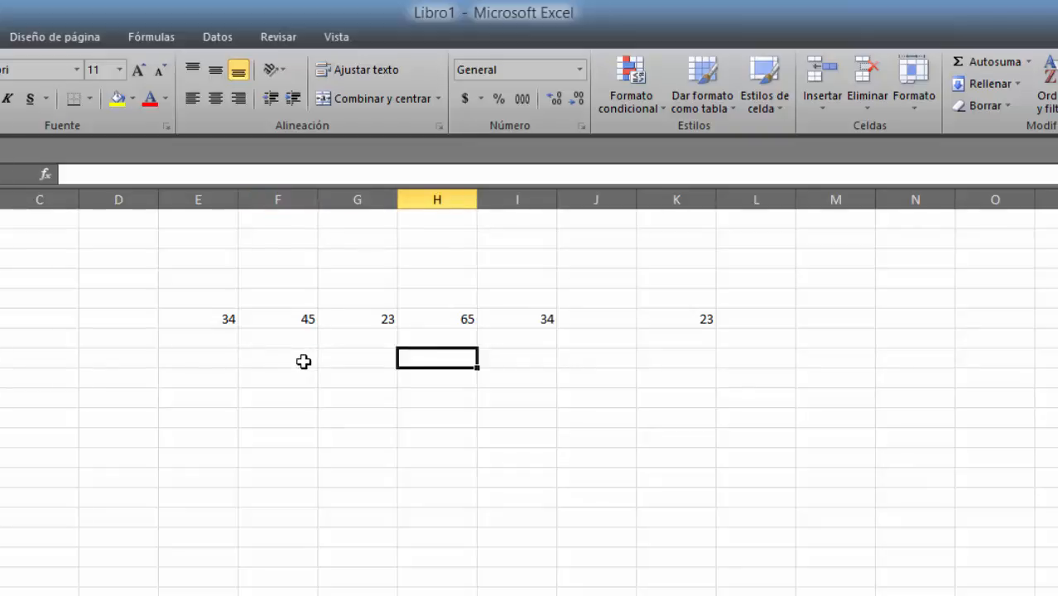
type("=")
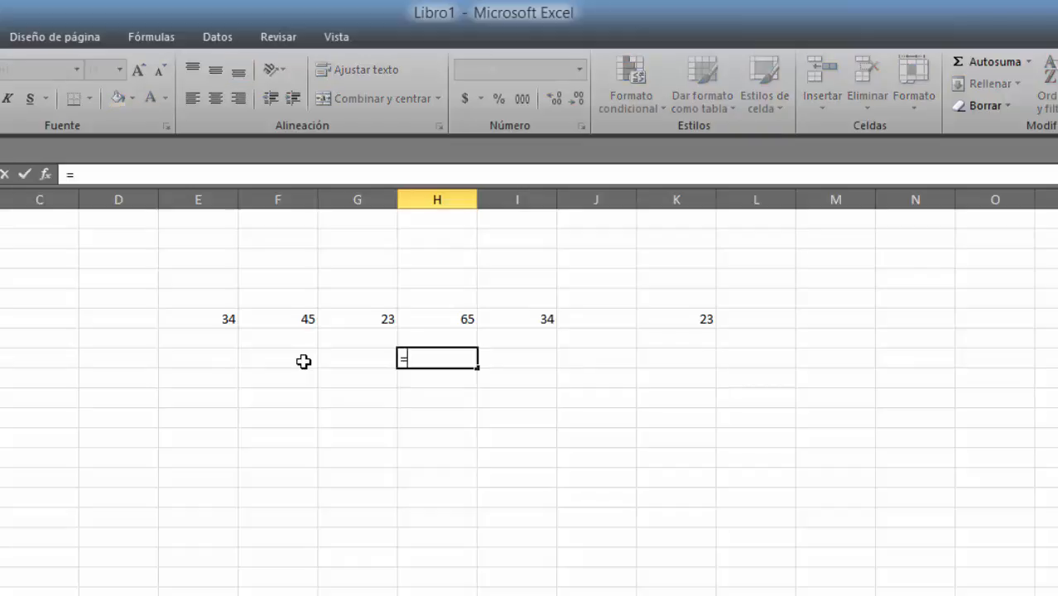
type("pro")
type("me")
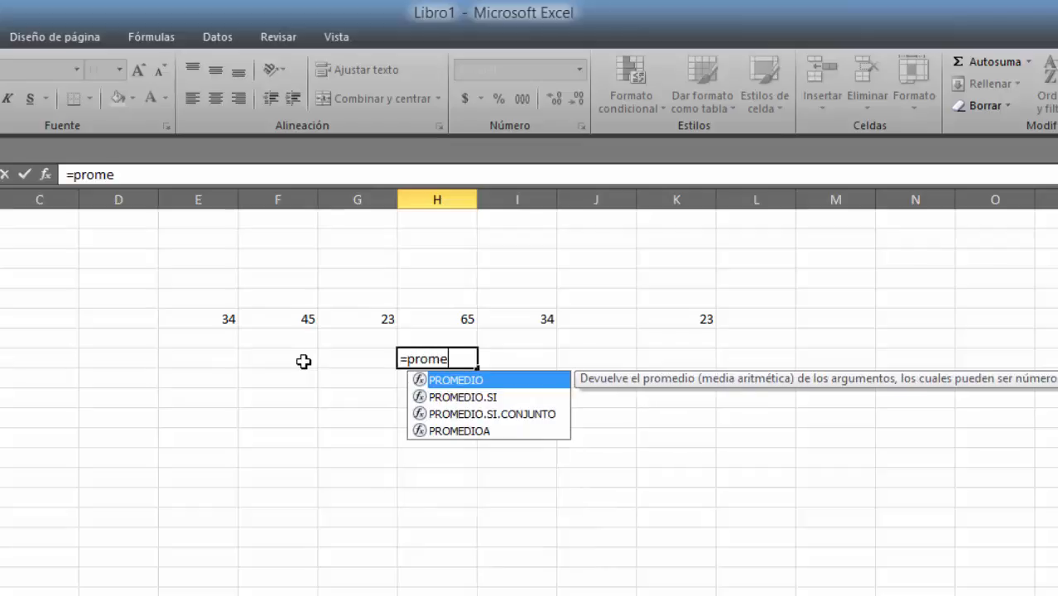
double_click(448, 382)
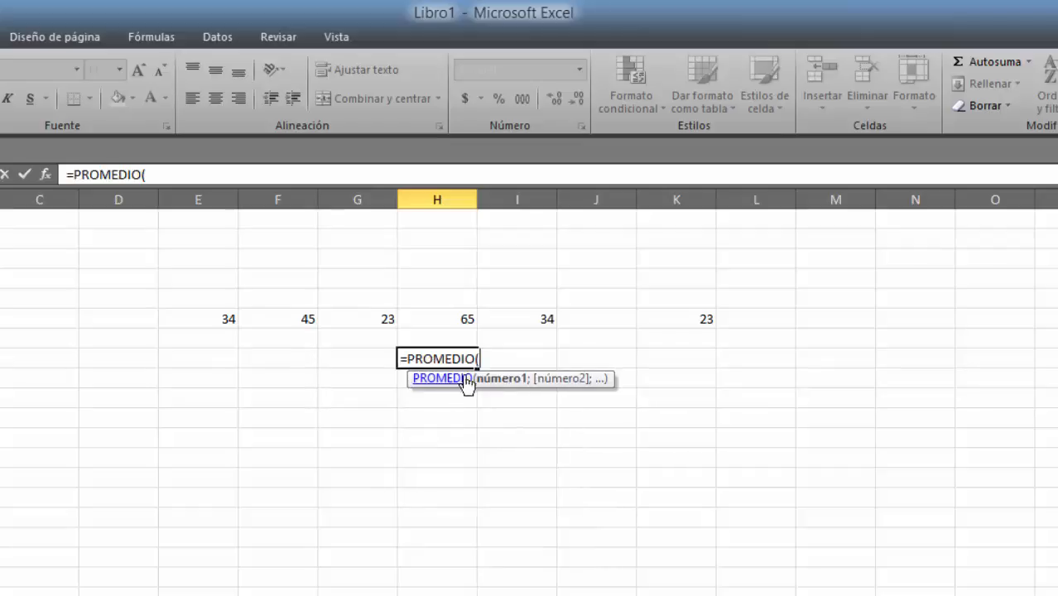
left_click_drag(216, 319, 515, 316)
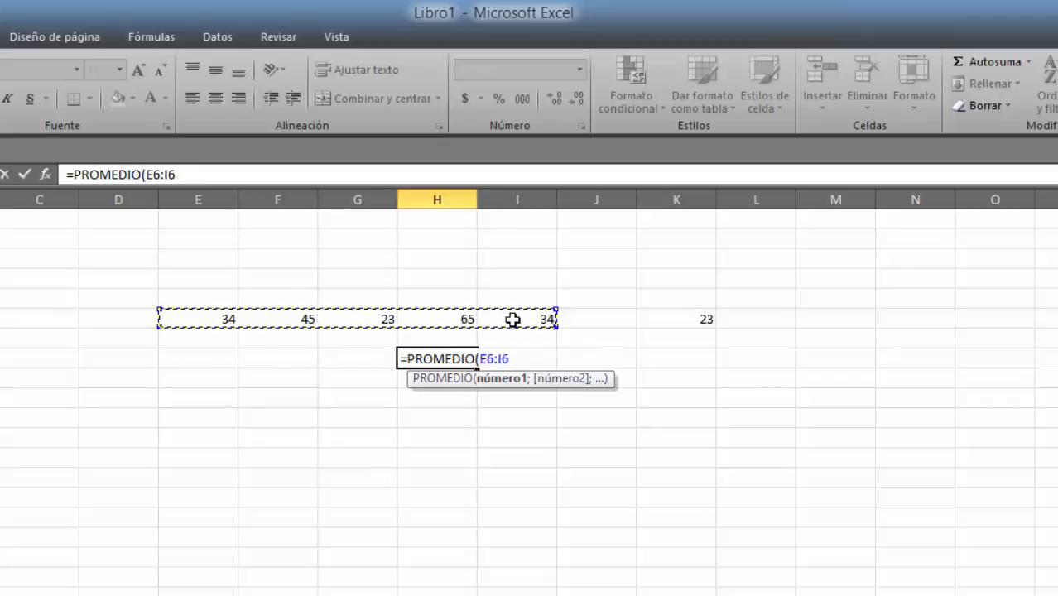
type(";")
left_click(670, 321)
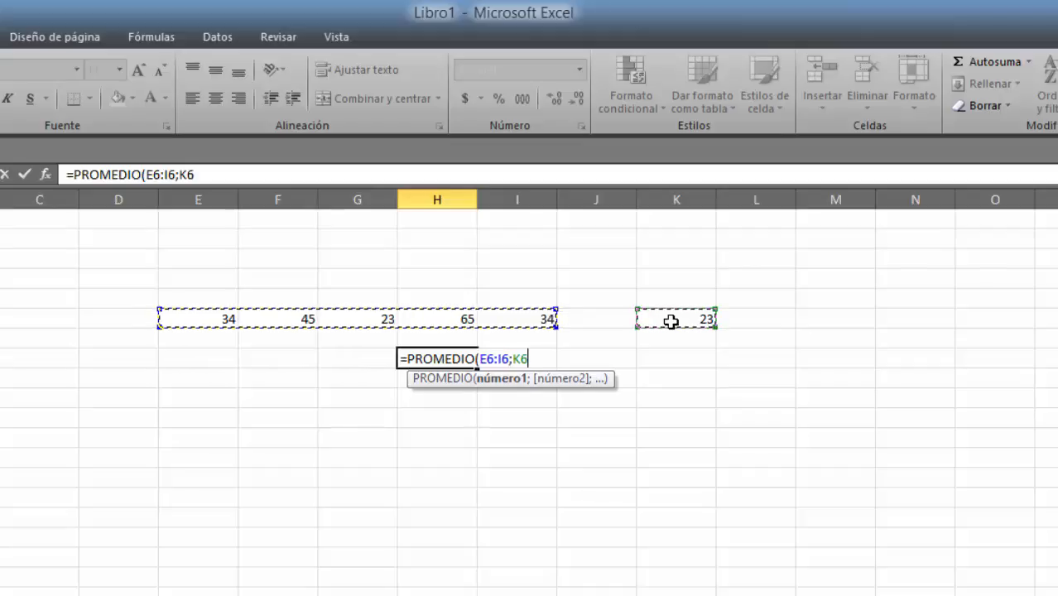
key("Return")
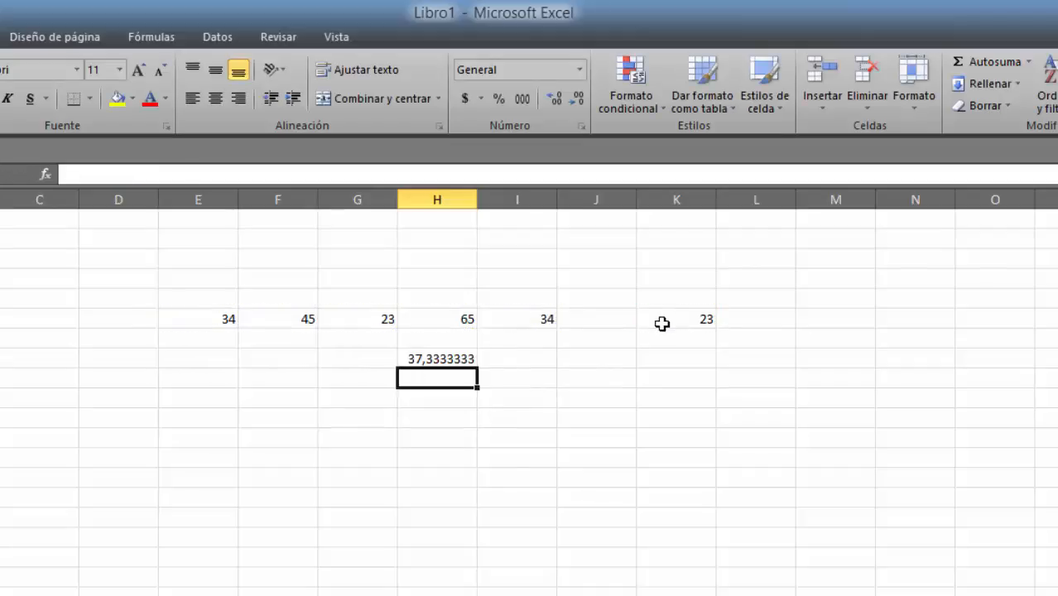
left_click(461, 358)
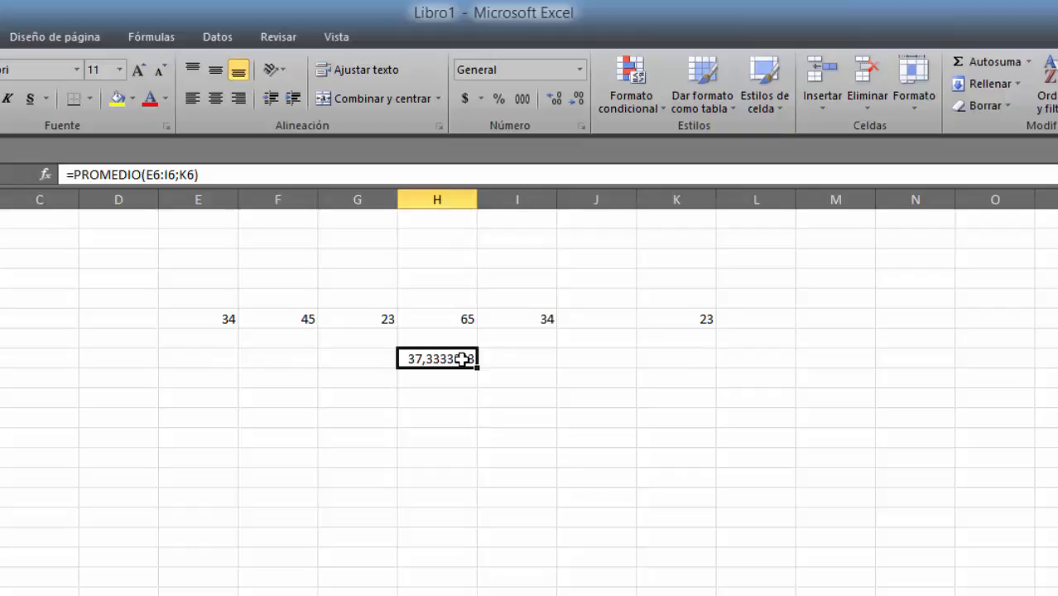
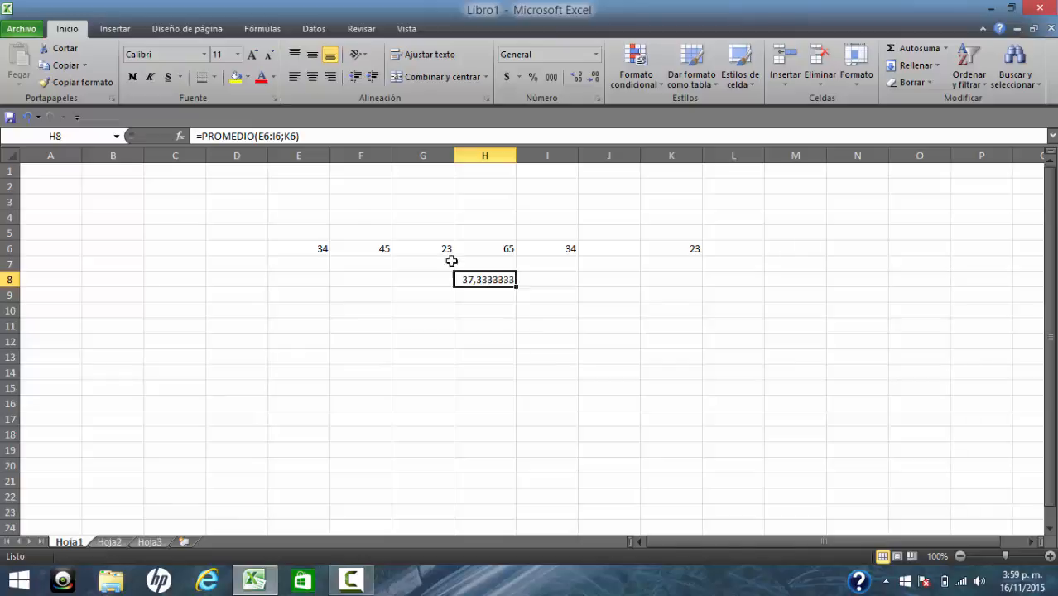
Replace the PROMEDIO expression in H8 with =sum to view the suggested functions, and trim it back to =s
double_click(507, 280)
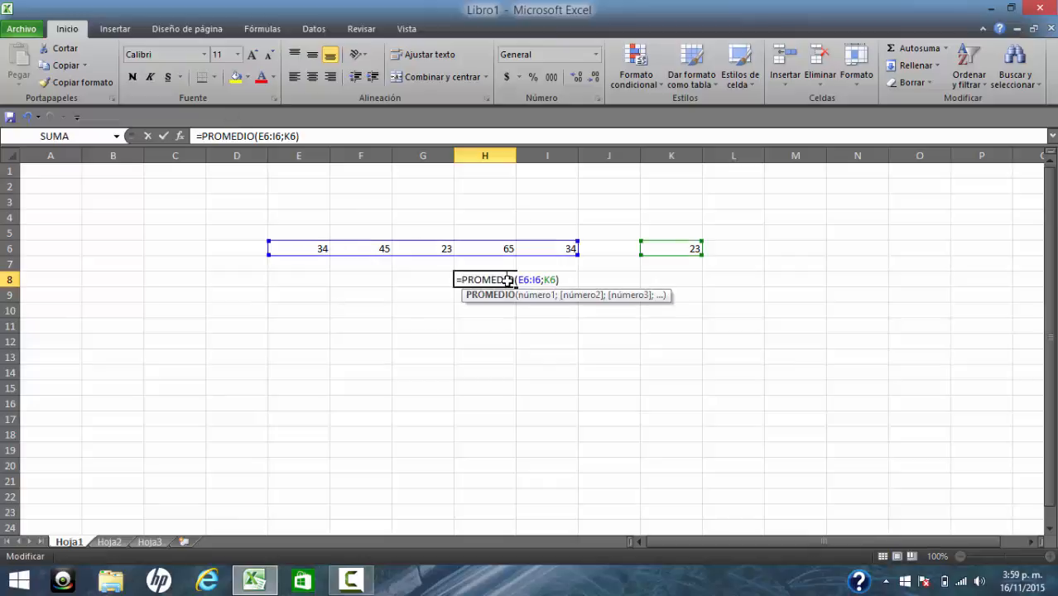
left_click_drag(559, 279, 456, 280)
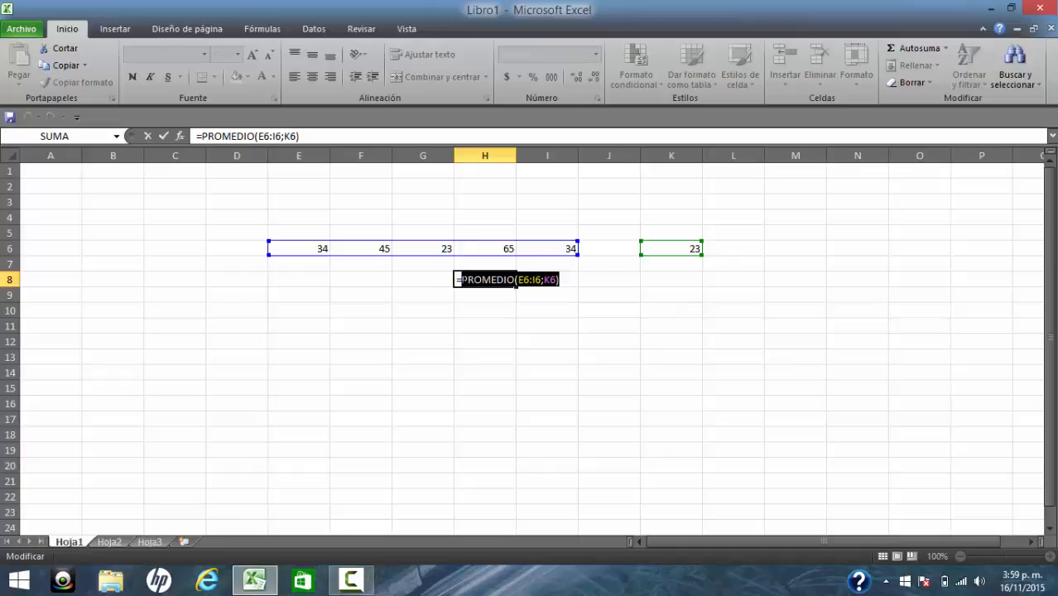
type("sum")
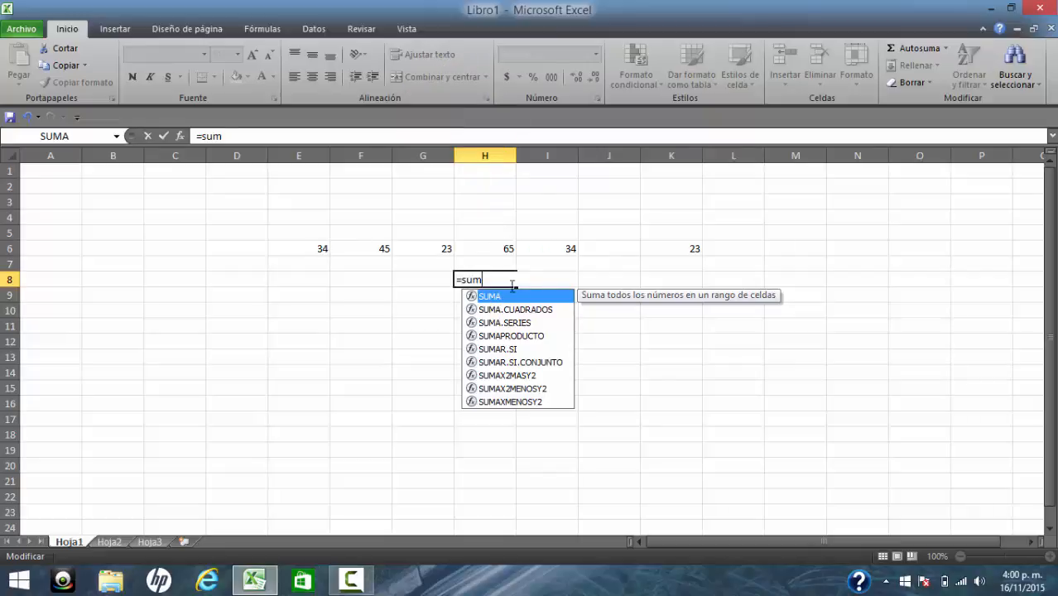
key("BackSpace")
key("BackSpace")
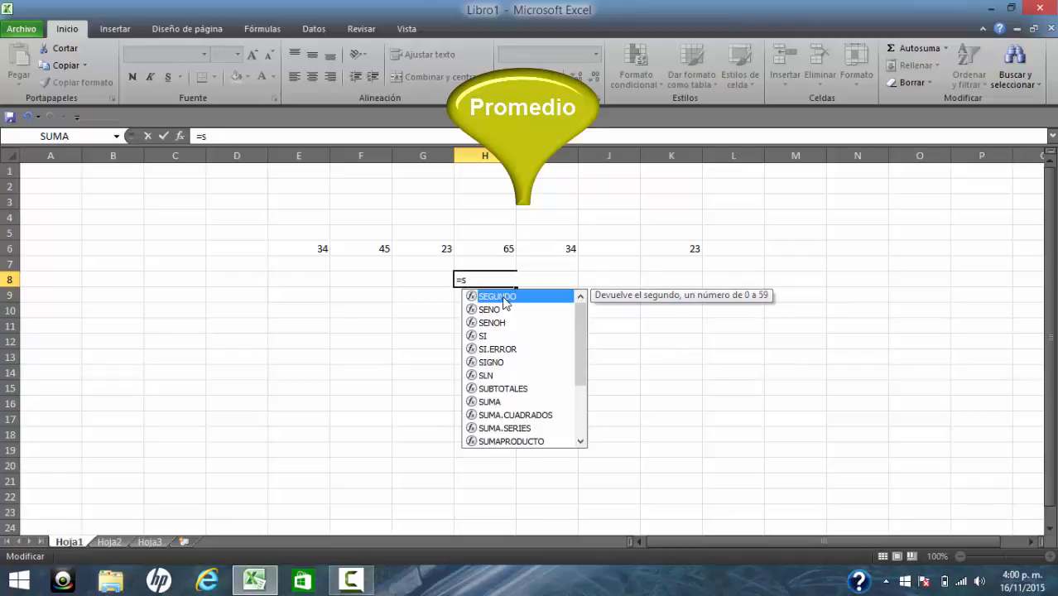
Try the function names MAX and Min after the equals sign in H8 to read their descriptions
key("BackSpace")
type("MAX")
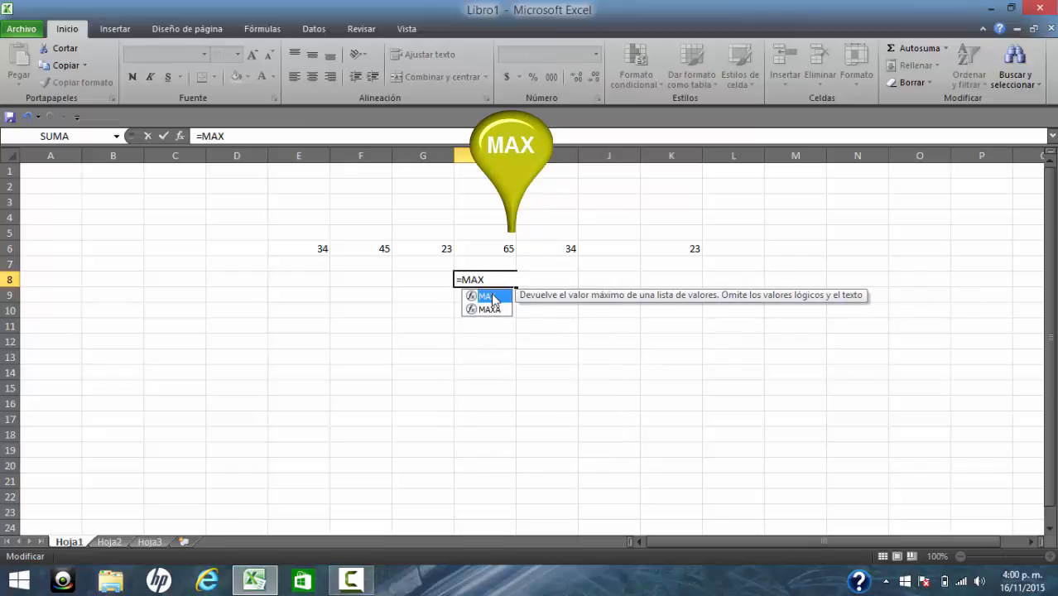
key("BackSpace")
key("BackSpace")
type("i")
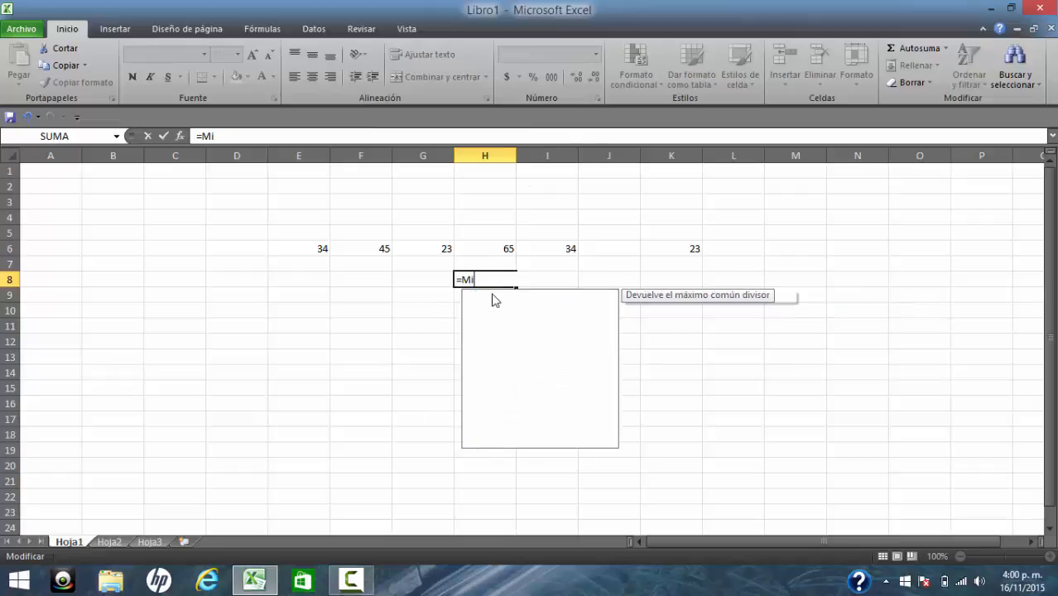
type("n")
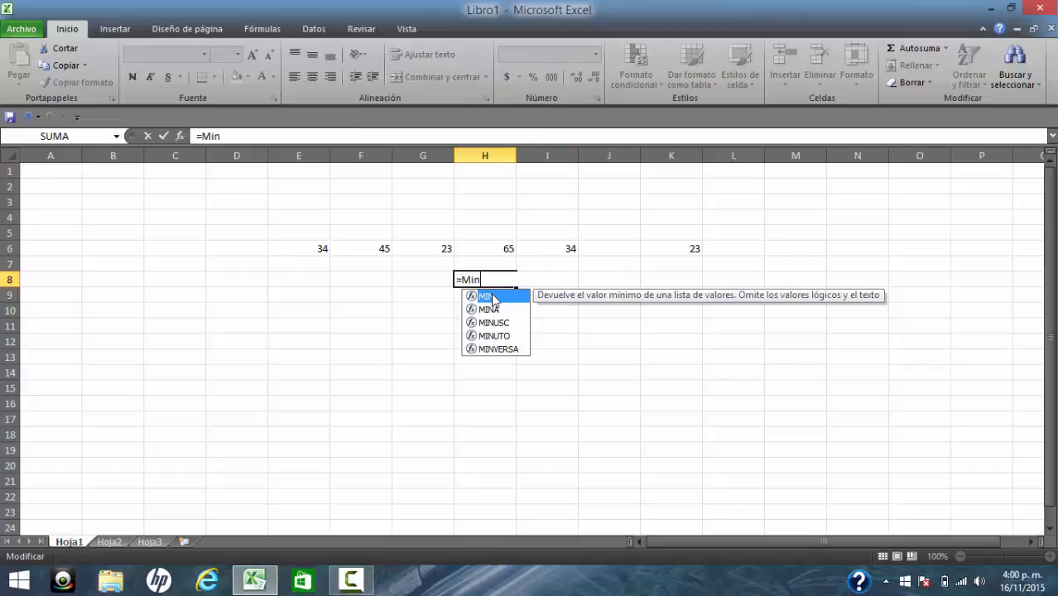
Look up the functions starting with jer in H8 and remove the text after the equals sign
key("BackSpace")
key("BackSpace")
key("BackSpace")
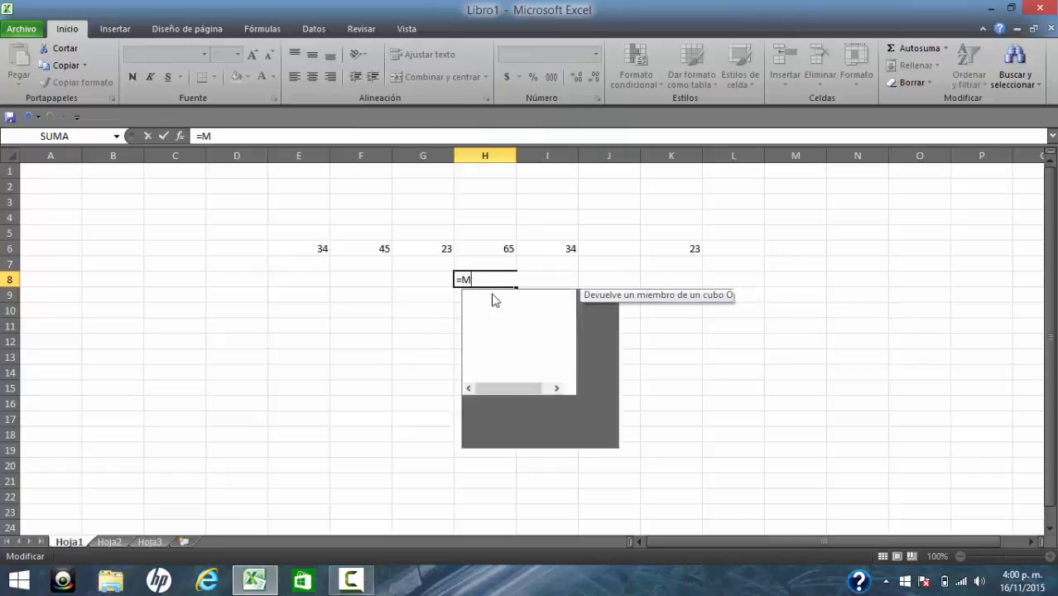
type("jer")
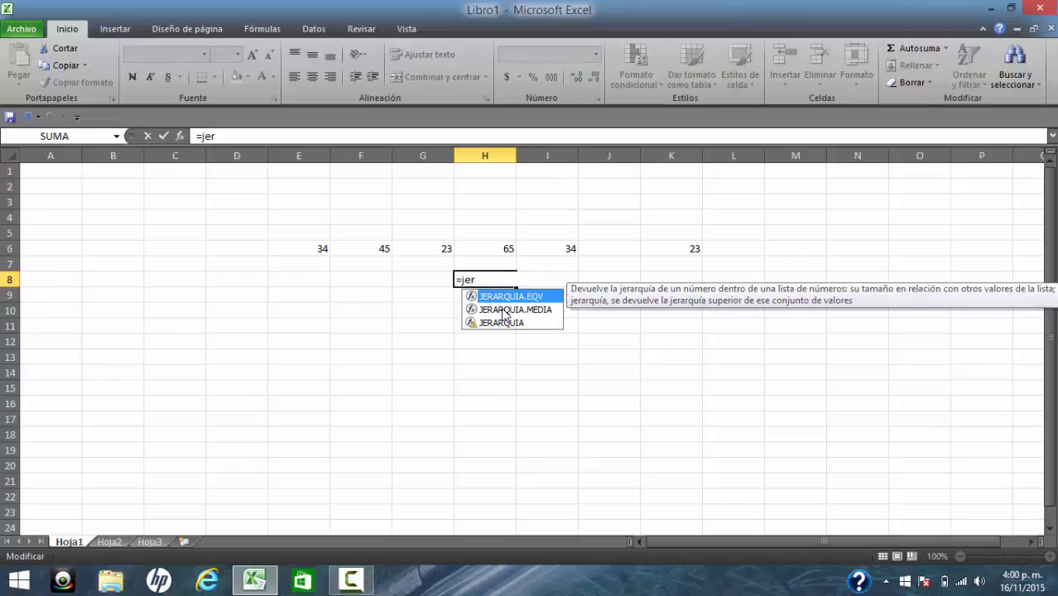
key("BackSpace")
key("BackSpace")
key("BackSpace")
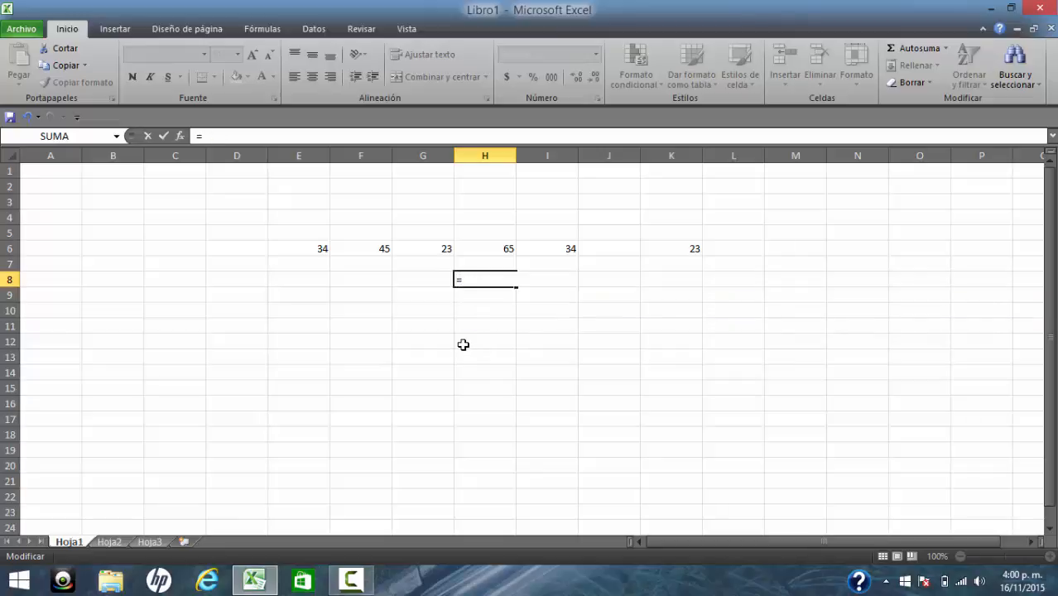
Remove the remaining equals sign from H8 so that the cell is left empty
left_click(475, 297)
left_click_drag(477, 283, 451, 279)
key("BackSpace")
key("Return")
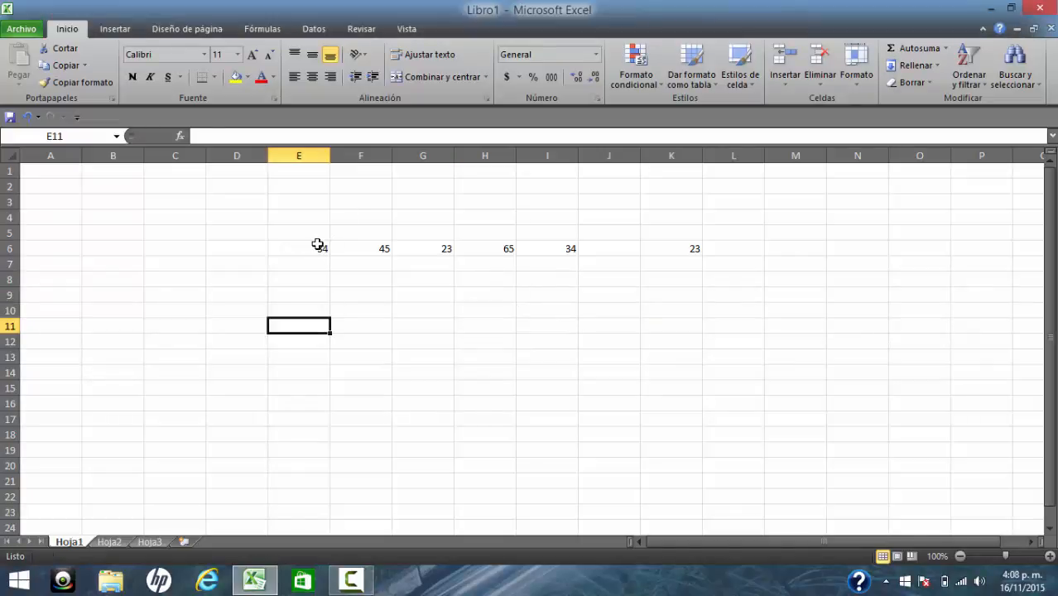
Clear the numbers in row 6 from E6 to K6
left_click(320, 245)
left_click_drag(321, 245, 678, 252)
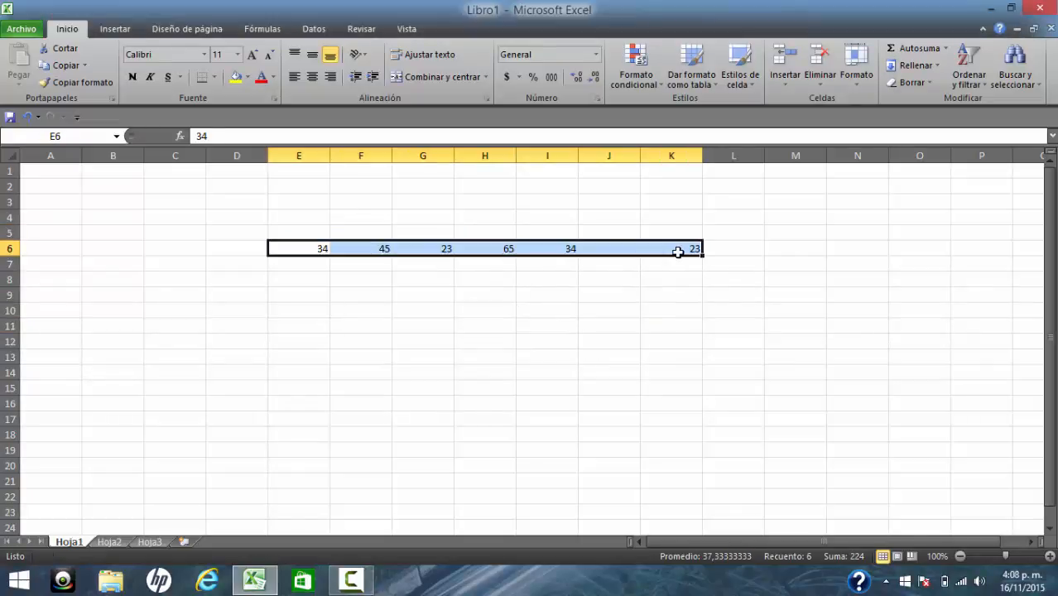
key("Delete")
Enter 2342 in E8 and 5423 in E9, and paste the copied column of numbers into E10:E18
left_click(278, 274)
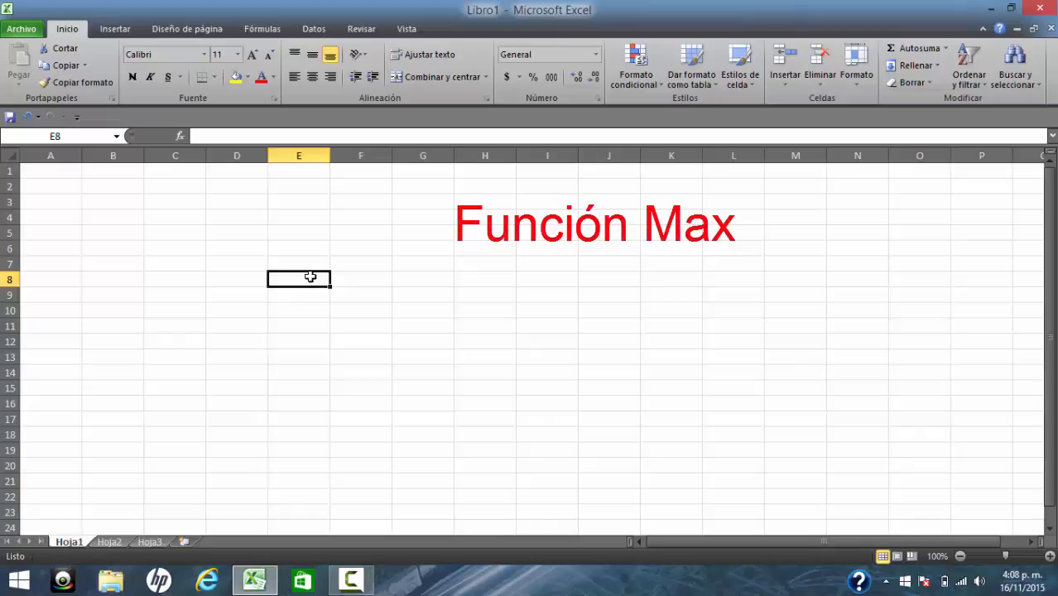
type("2342")
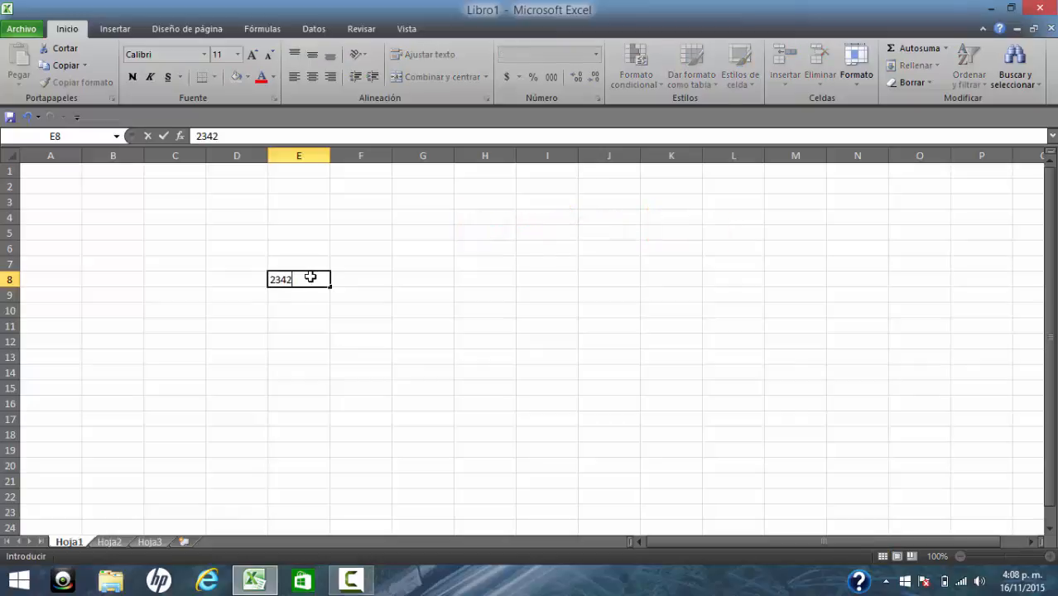
key("Return")
type("5423")
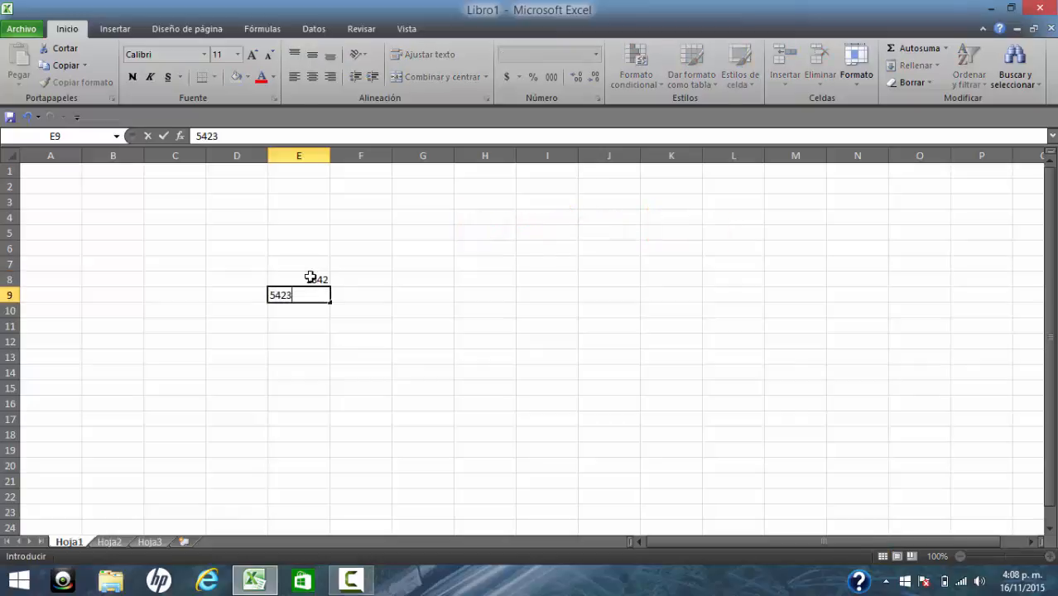
key("Return")
key("ctrl+c")
key("ctrl+v")
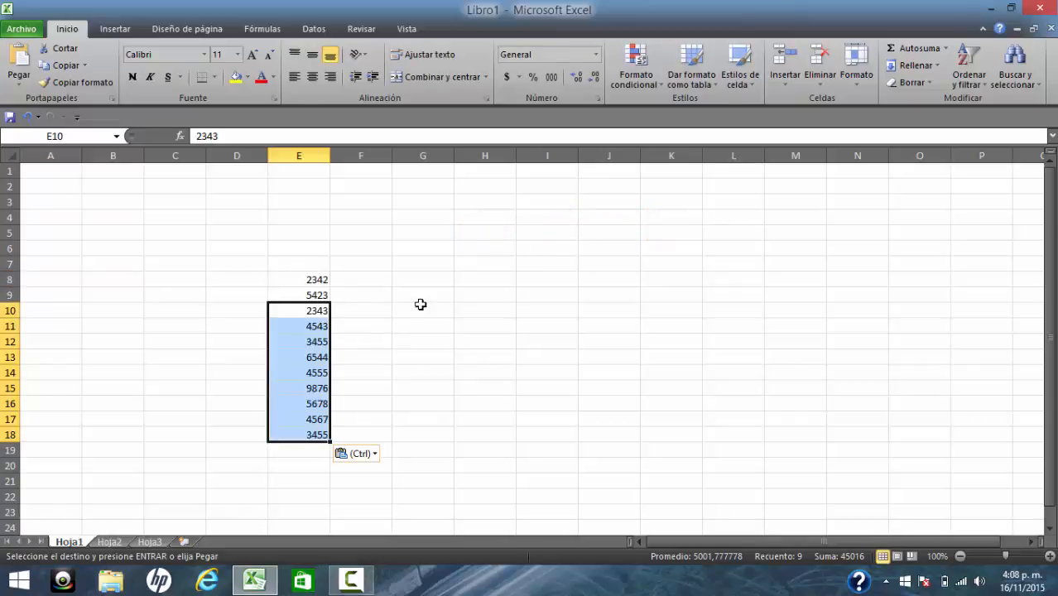
Paste the copied four-column block of numbers starting at F8 to fill F8:I18, and deselect the block
left_click(361, 278)
key("ctrl+v")
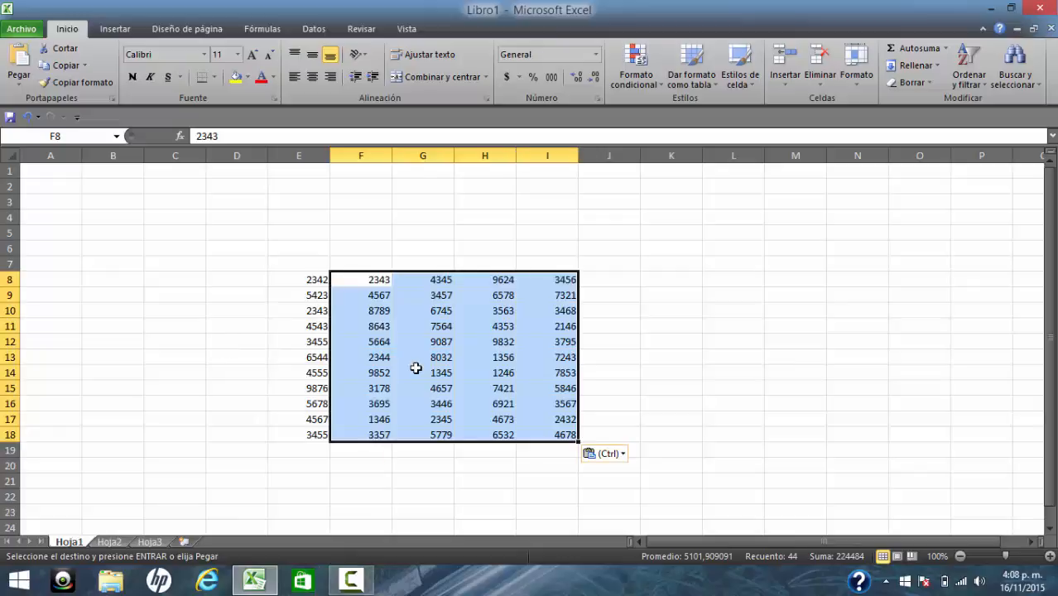
left_click(417, 357)
Enter the formula =MAX(E8:I18) in I19 to find the highest number in the block
left_click(553, 449)
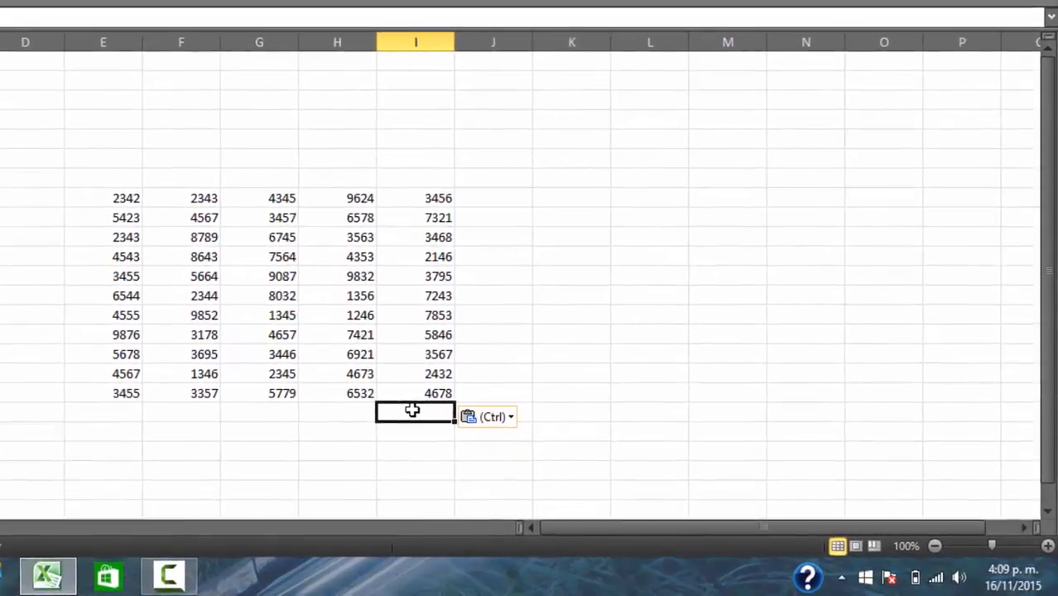
type("=")
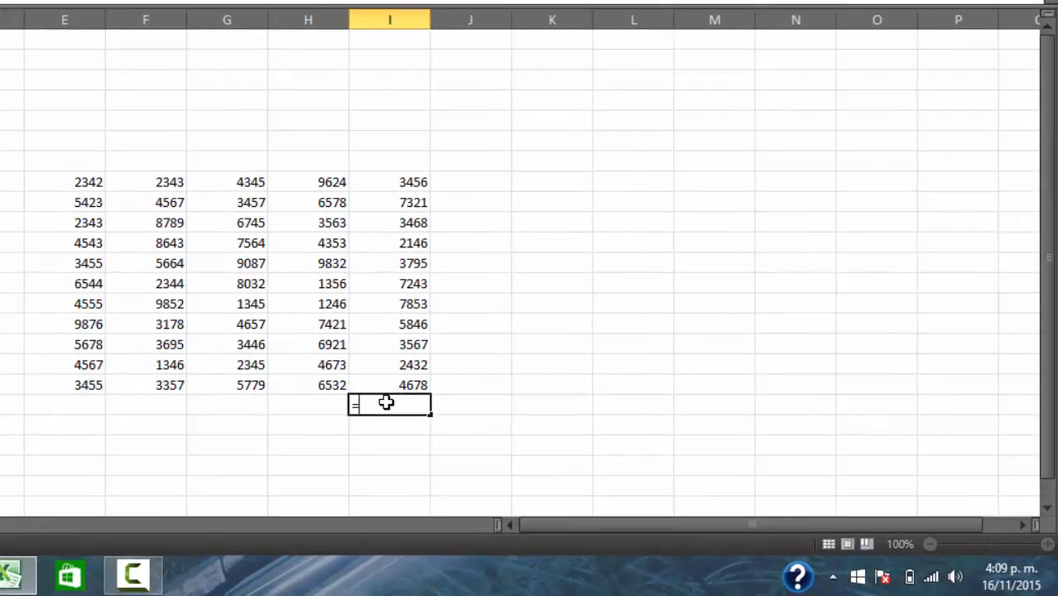
type("MAX(")
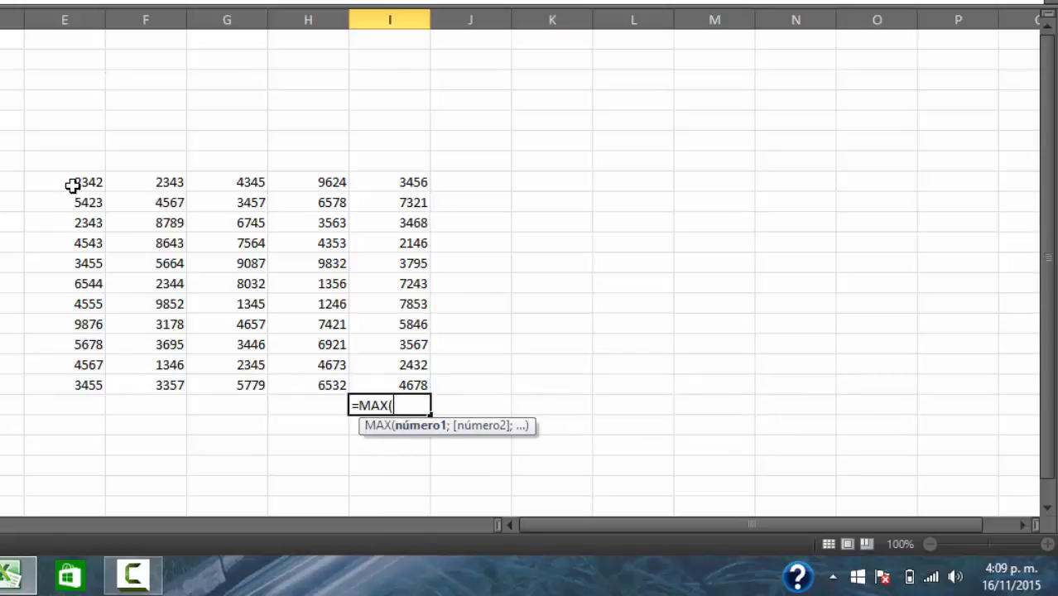
left_click_drag(73, 181, 211, 282)
left_click_drag(349, 345, 384, 378)
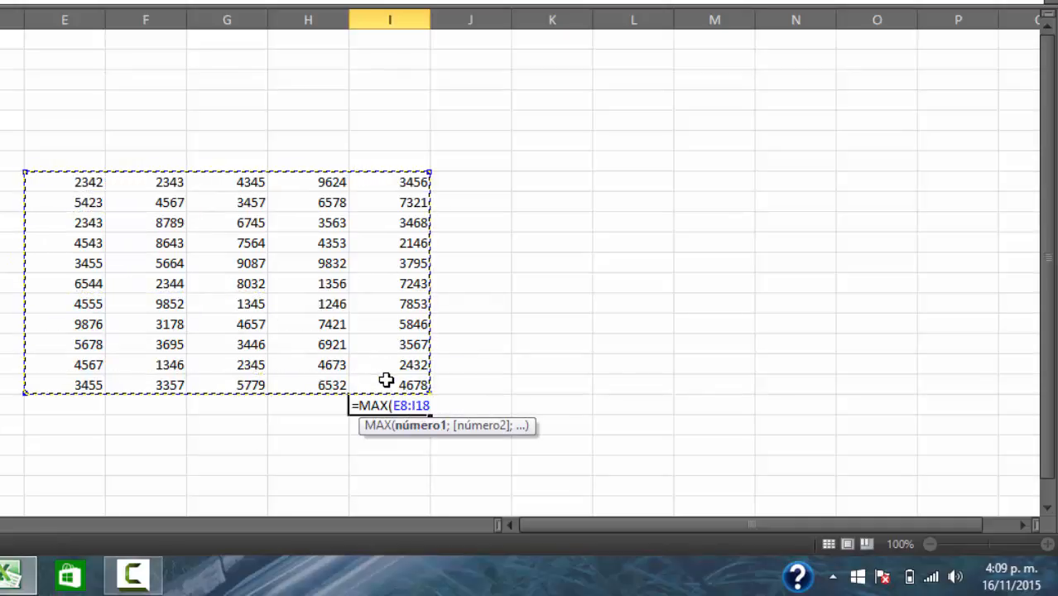
key("Return")
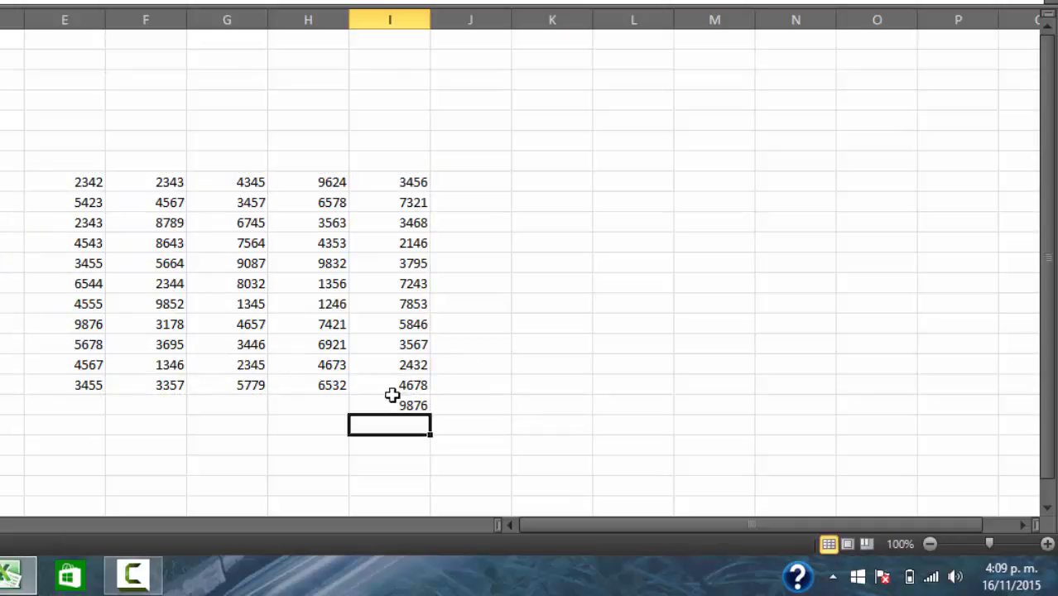
left_click(401, 405)
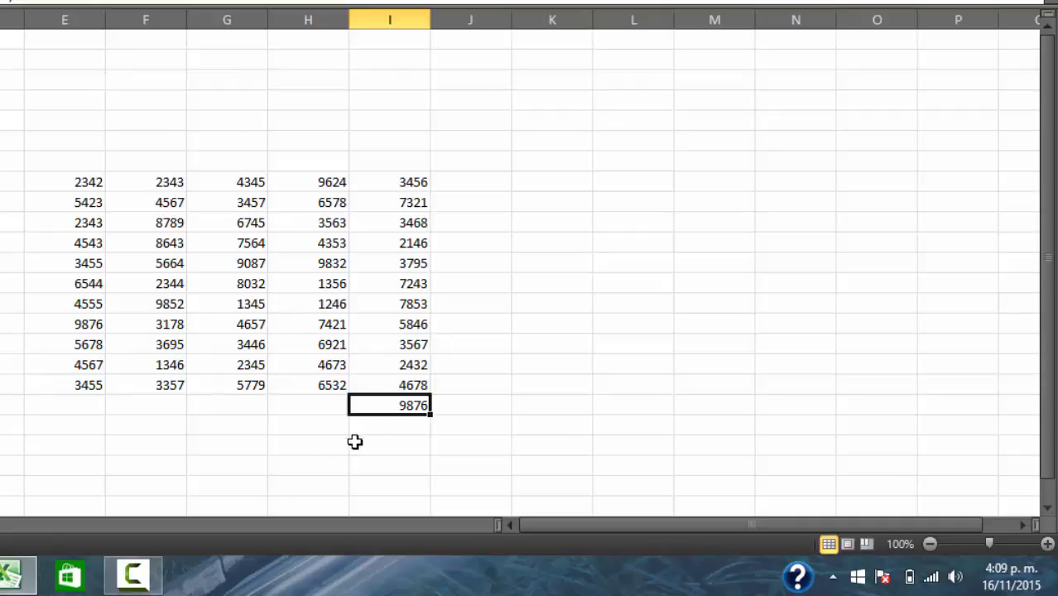
Enter a MIN formula in I20 over the range E8:I18 to find the lowest number in the block
left_click(413, 424)
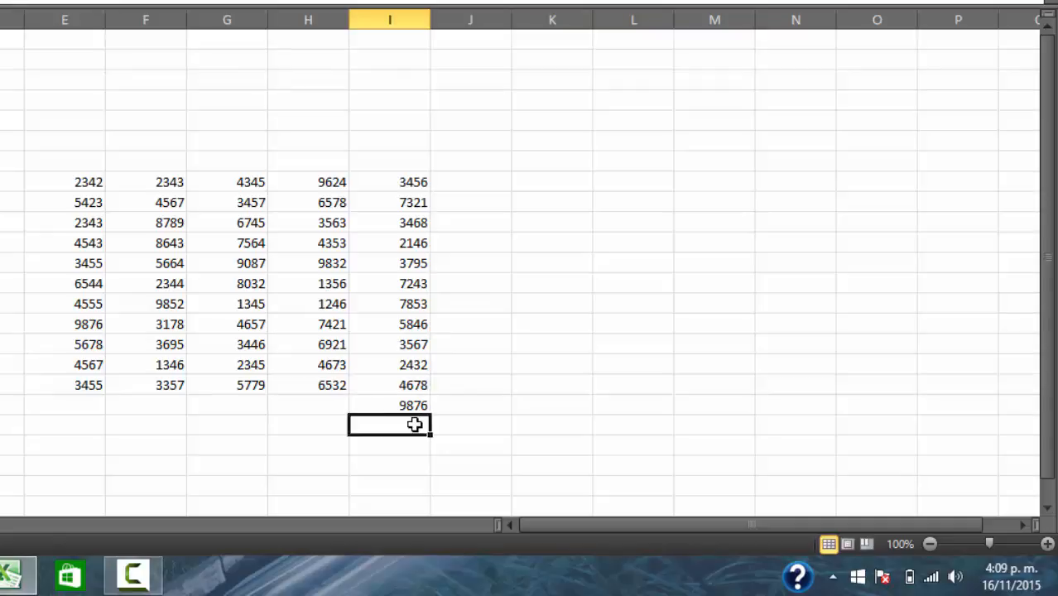
type("=M")
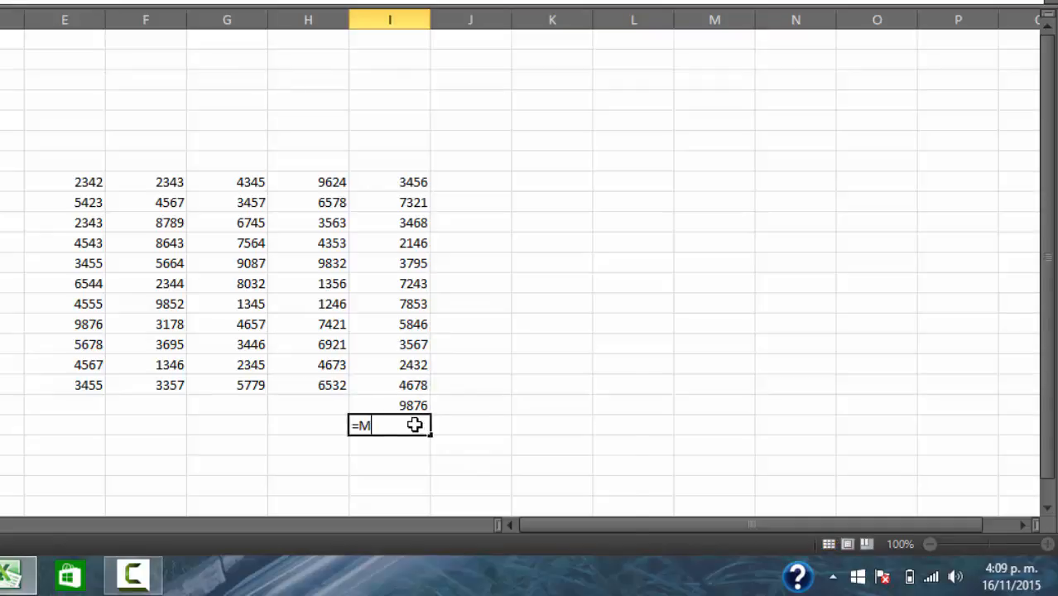
type("IN")
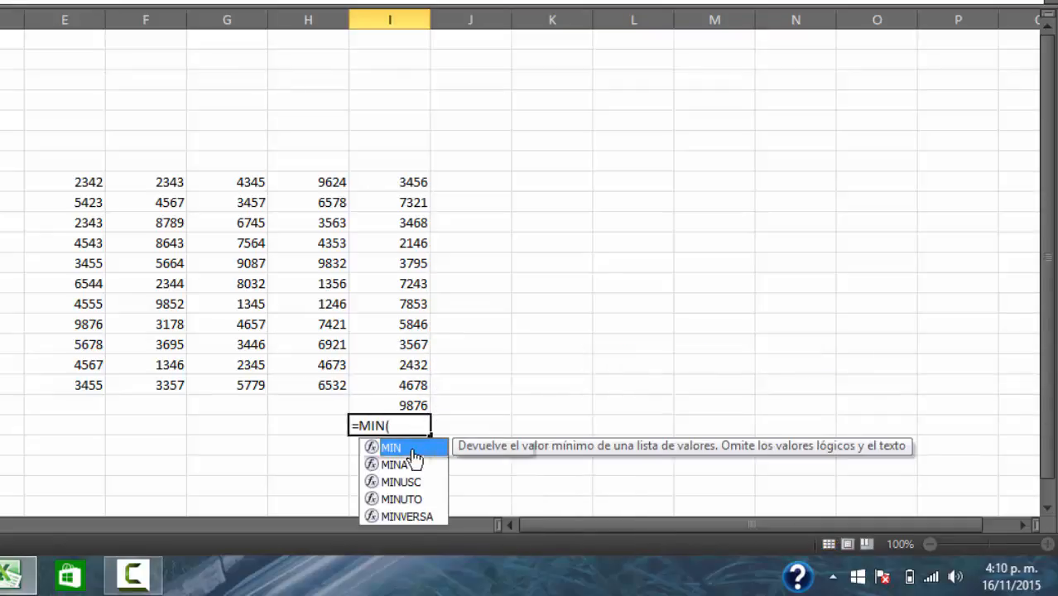
type("(")
left_click(87, 182)
left_click_drag(87, 182, 377, 380)
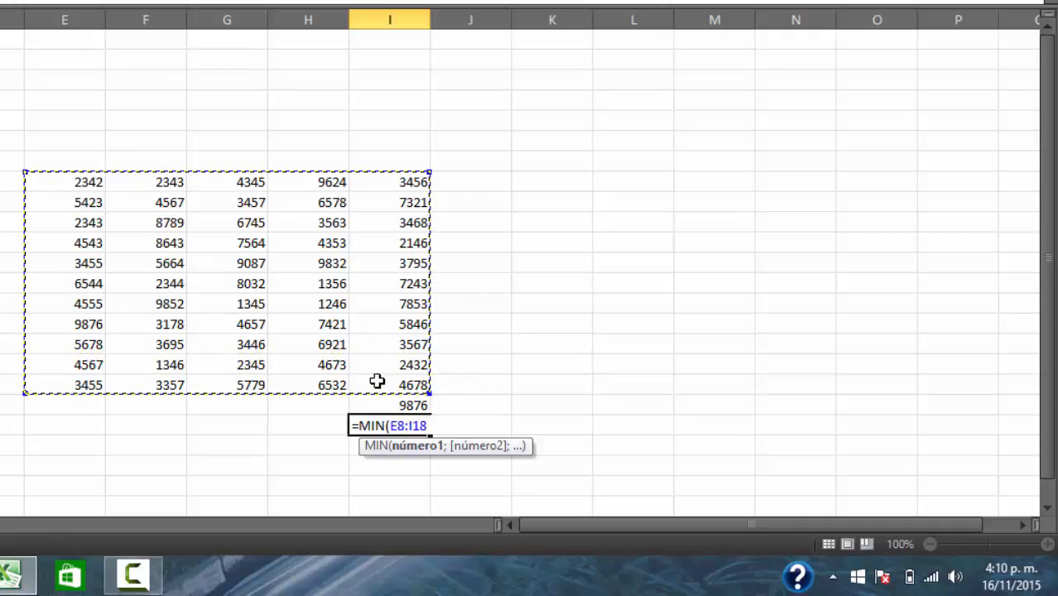
key("Return")
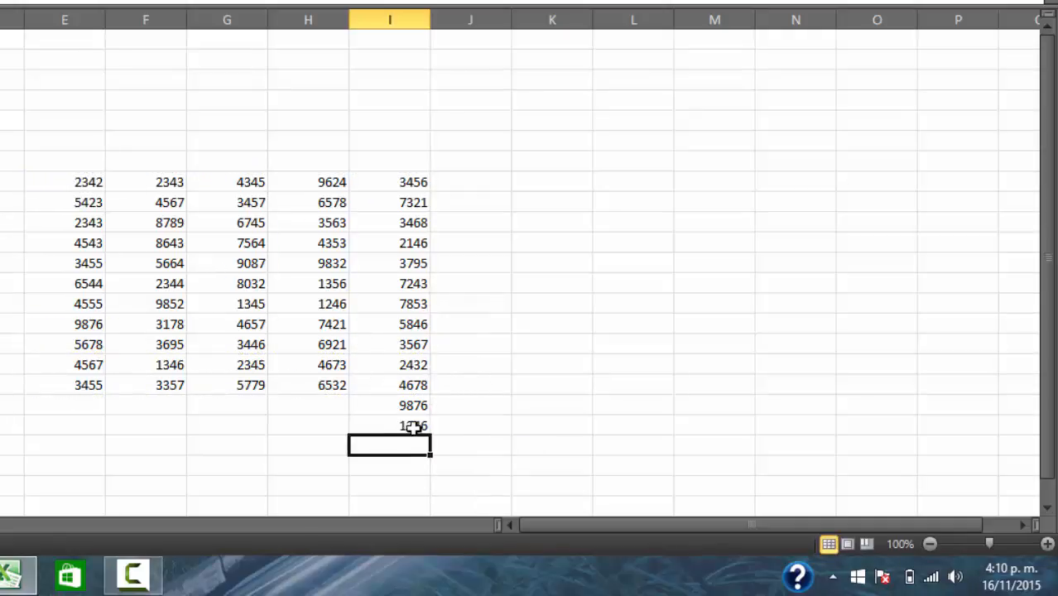
left_click(416, 426)
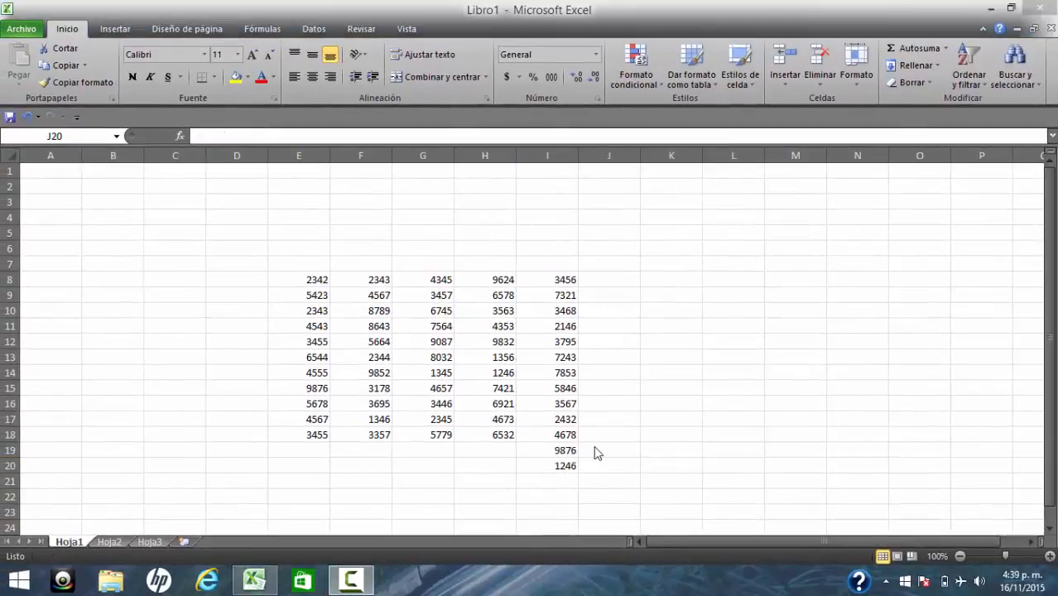
Name the block of numbers E8:I18 rango1 and deselect it
left_click(314, 276)
left_click_drag(315, 277, 550, 435)
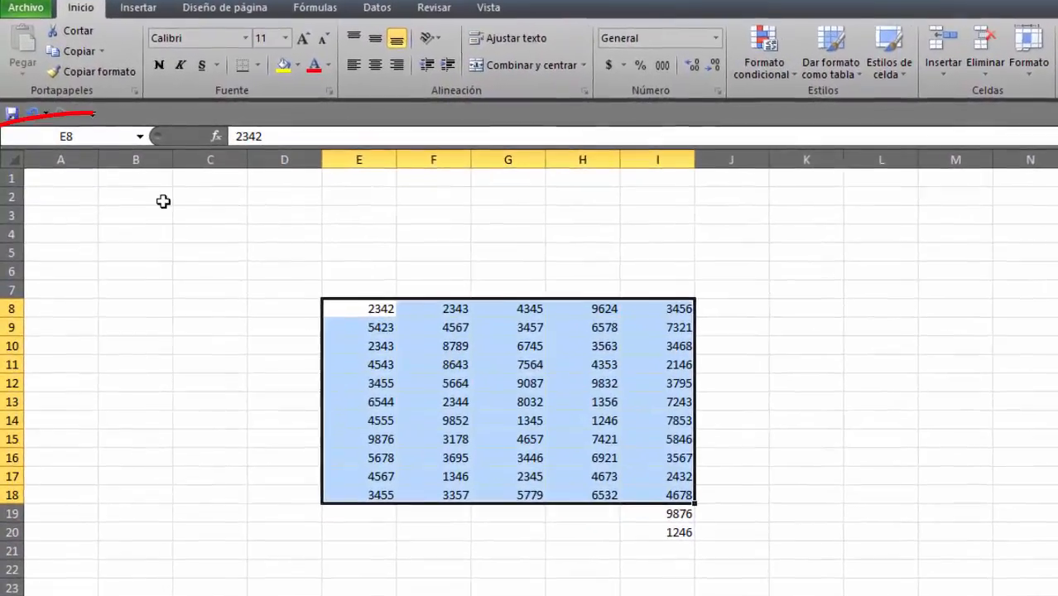
left_click(106, 136)
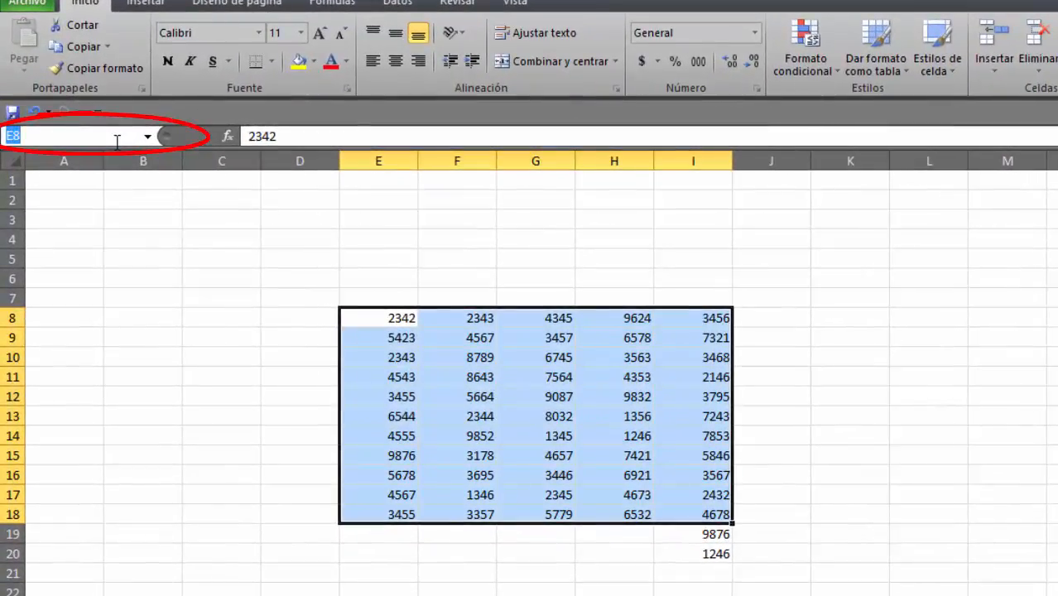
type("rango1")
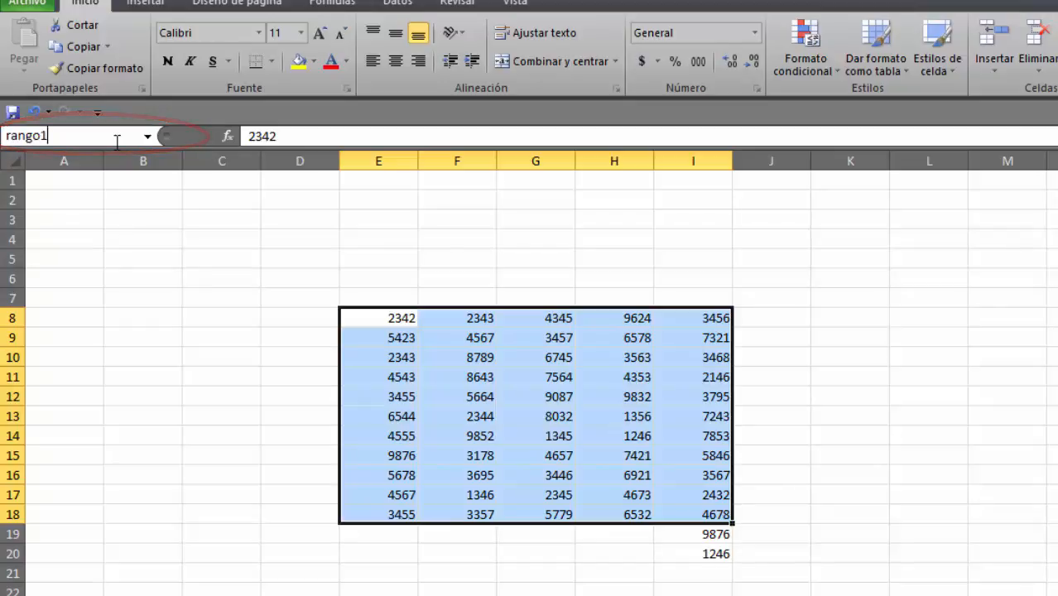
key("Return")
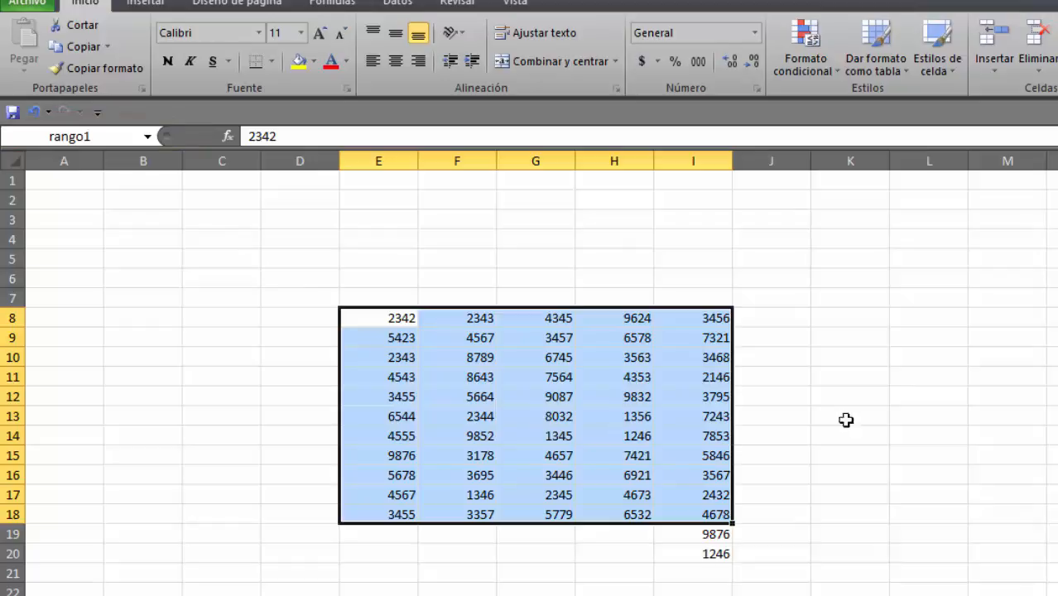
left_click(757, 351)
left_click(643, 332)
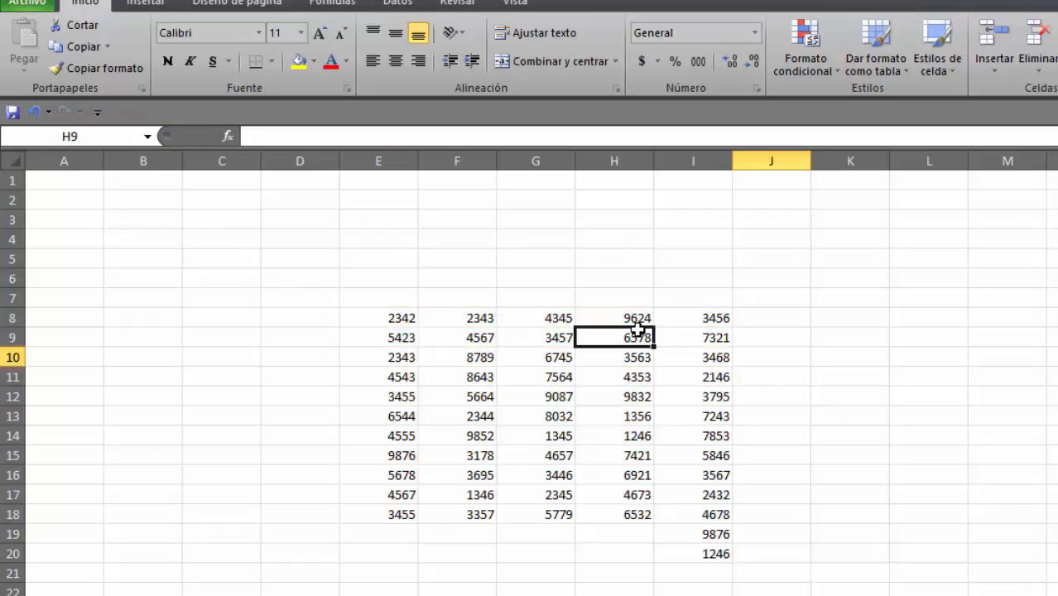
Enter a MAX formula in K11 that uses the named range rango1, and compare it with the MAX formula in I19
left_click(843, 376)
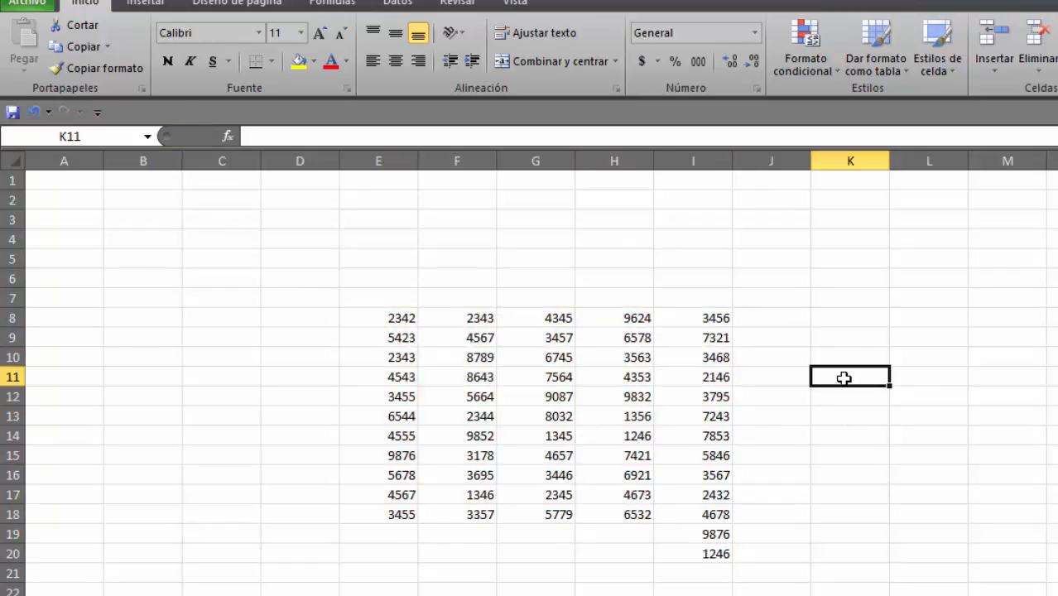
type("=")
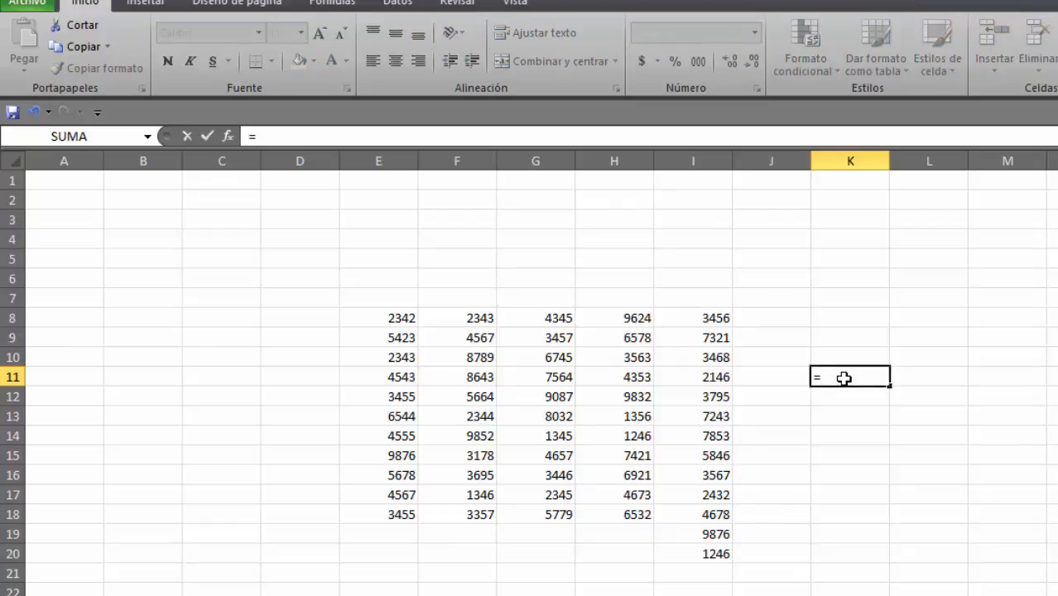
type("max")
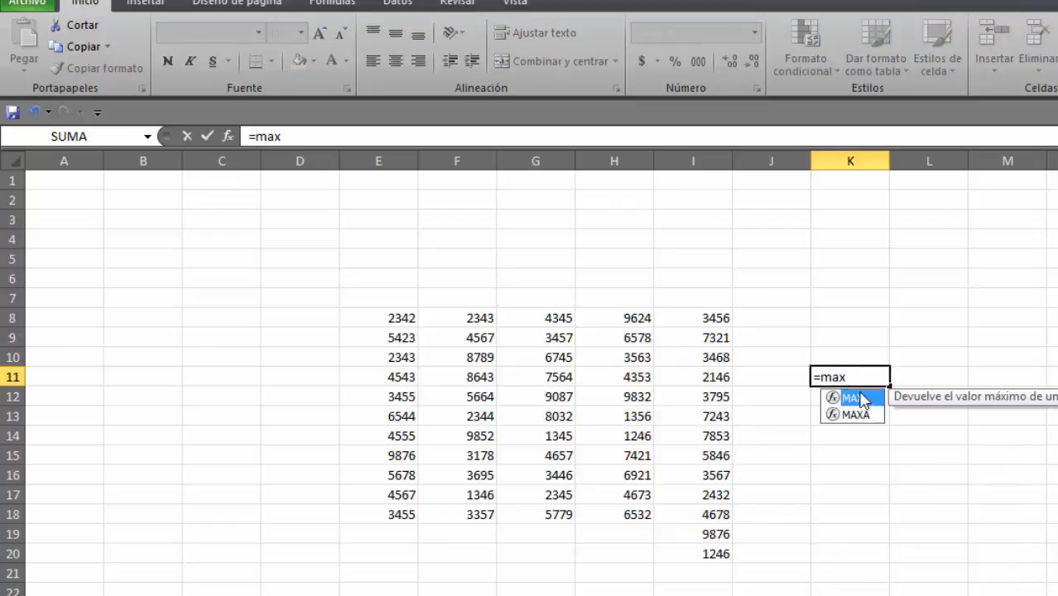
double_click(863, 398)
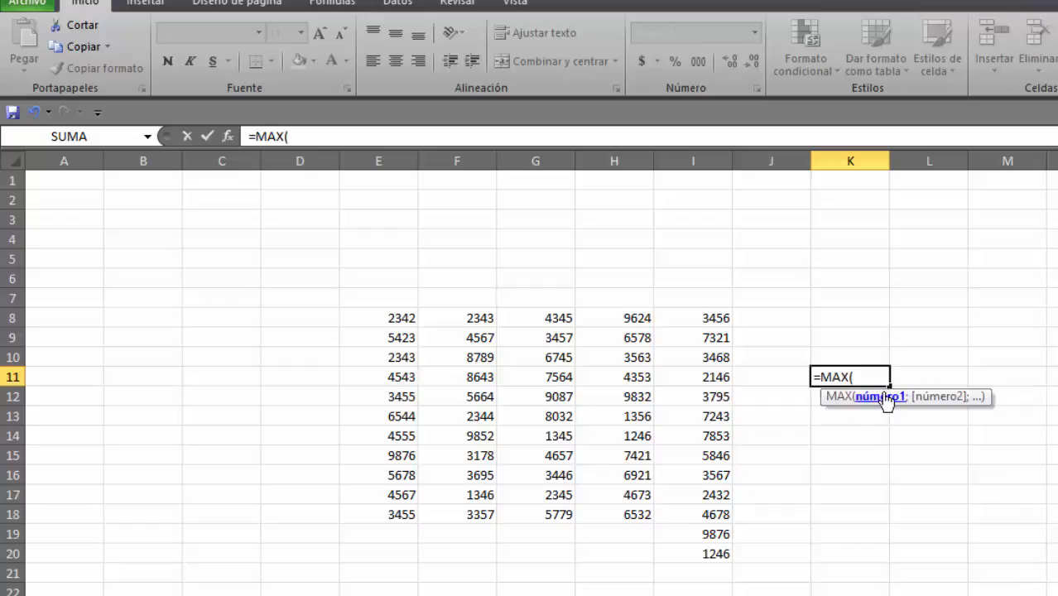
type("ran")
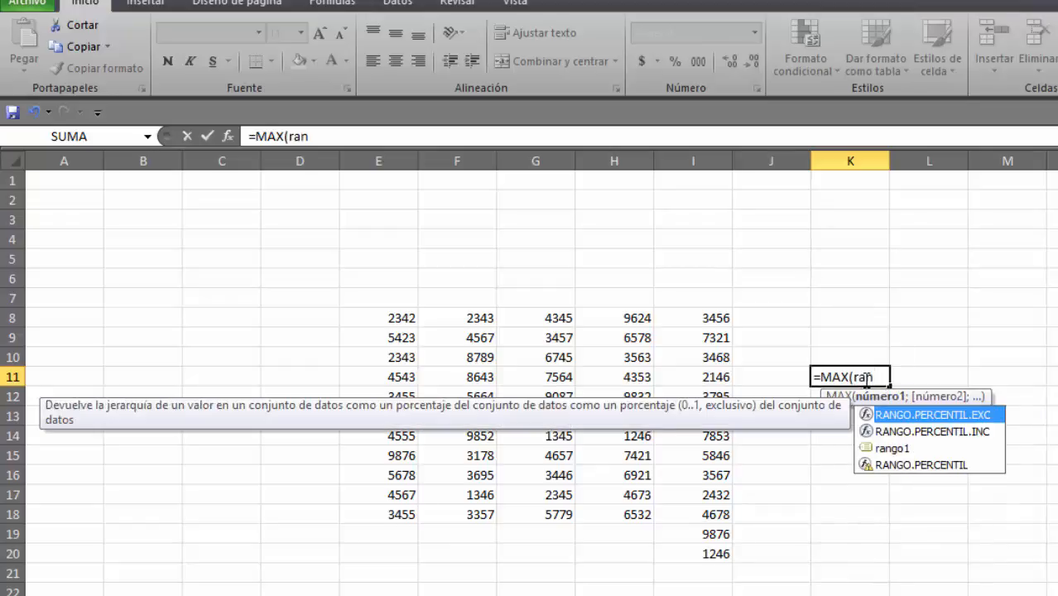
double_click(890, 450)
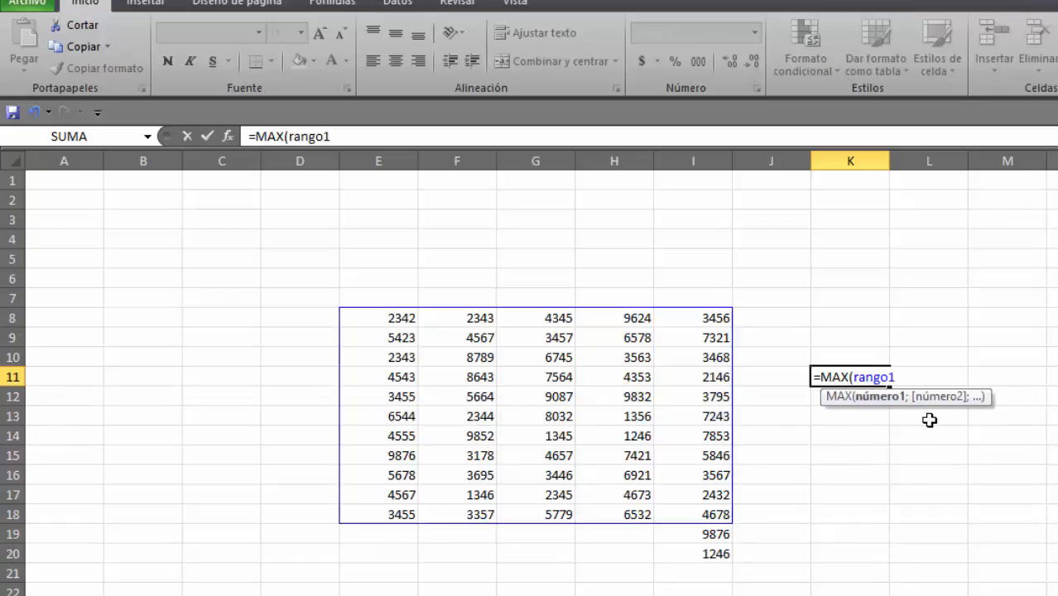
key("Return")
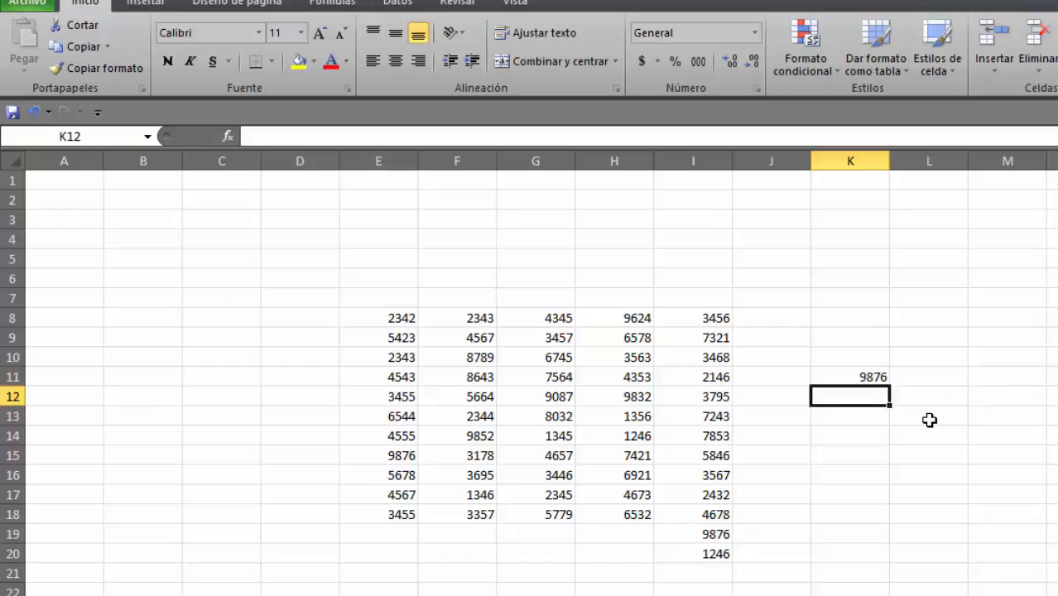
left_click(693, 534)
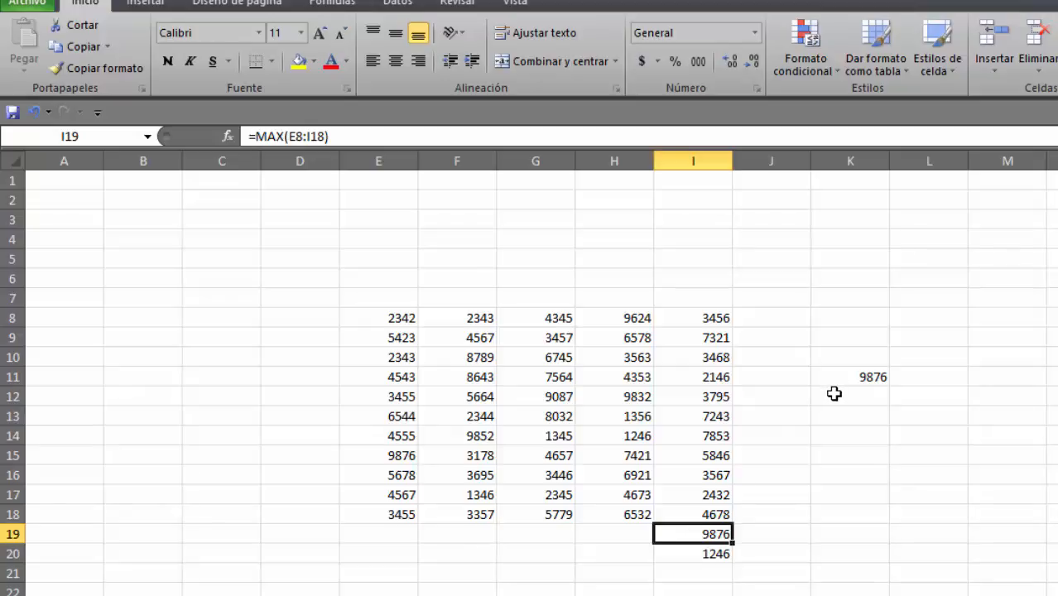
left_click(872, 378)
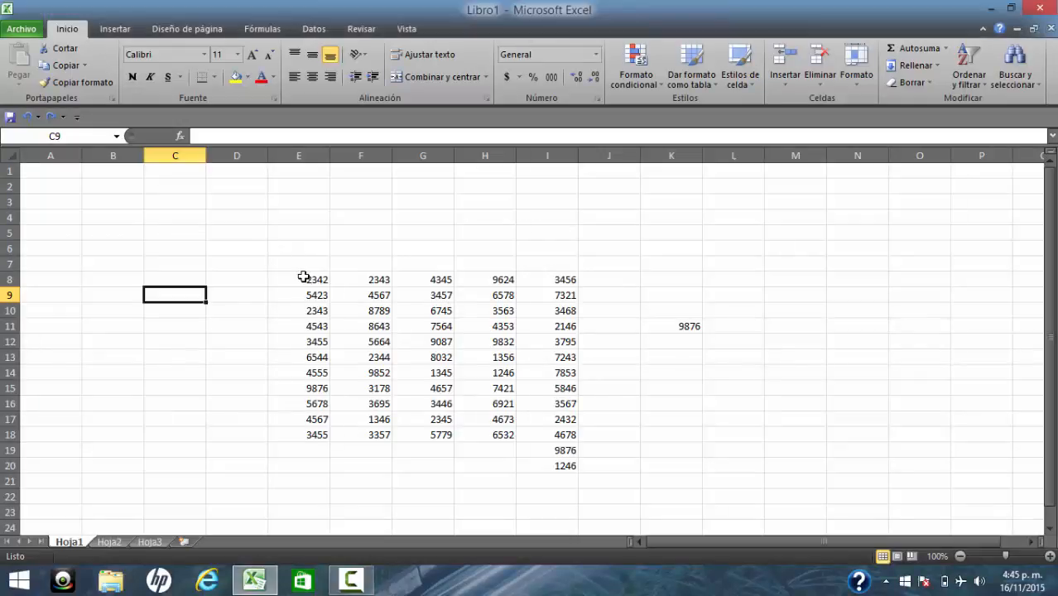
Clear the number block and all the formula results by emptying the range E8:N20
left_click_drag(302, 278, 762, 465)
key("Delete")
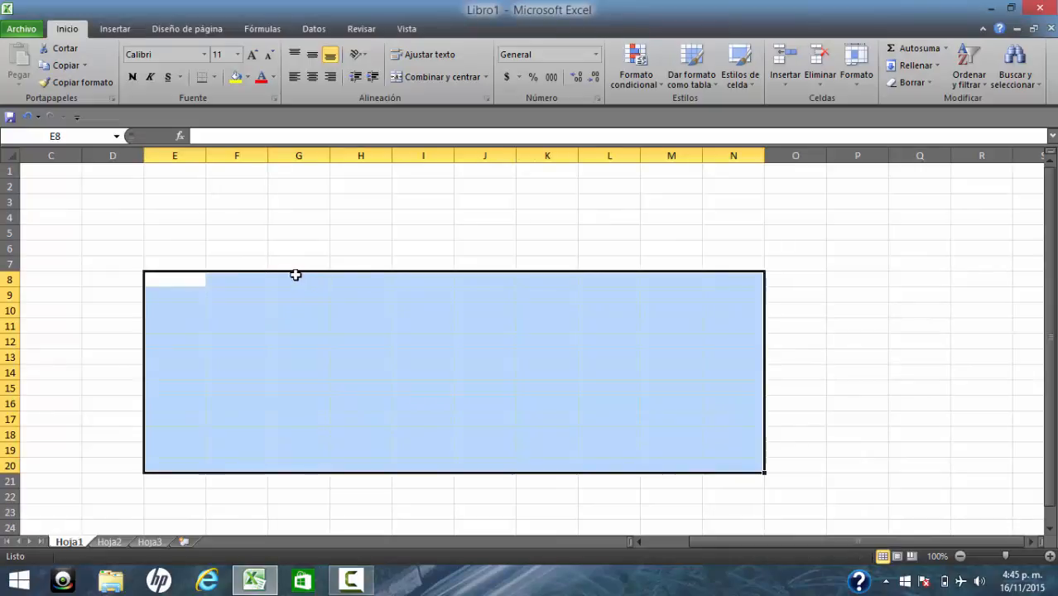
left_click(258, 278)
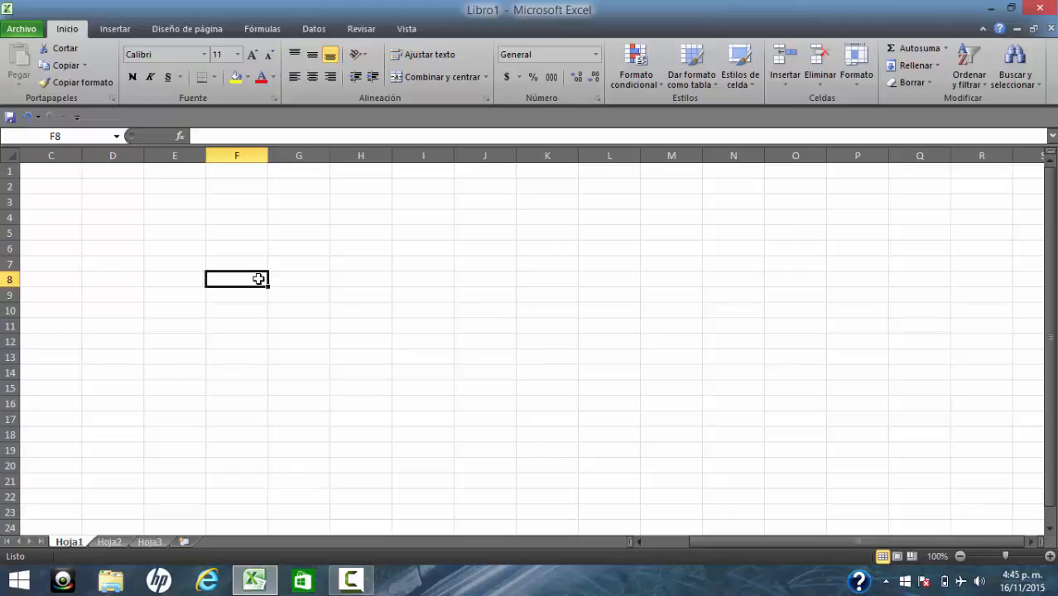
Enter the labels Estudiantes, Niños and Niñas in cells G8, G9 and G10
left_click(310, 278)
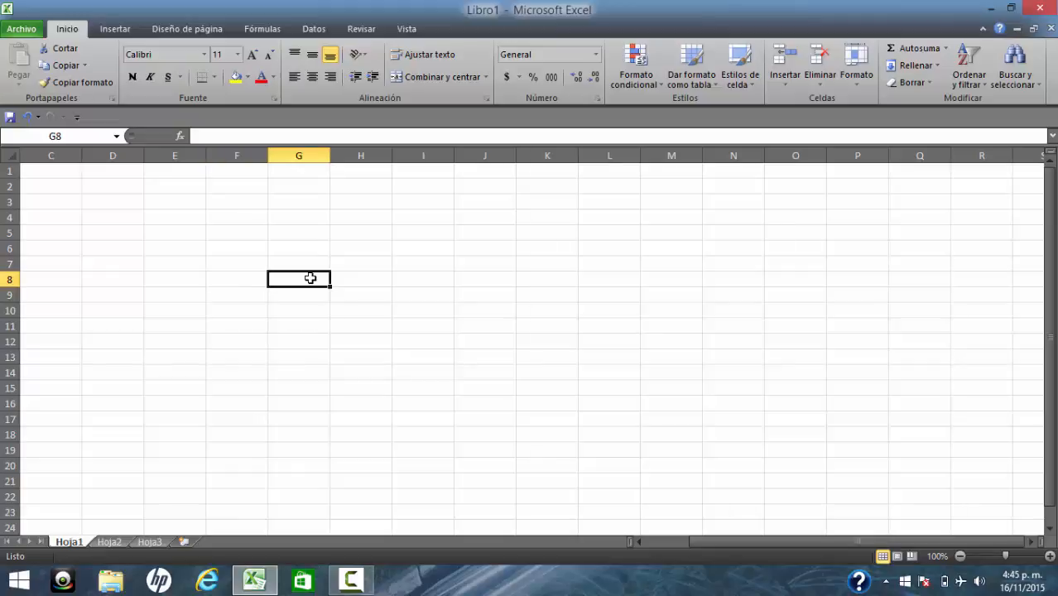
type("Estudiantes")
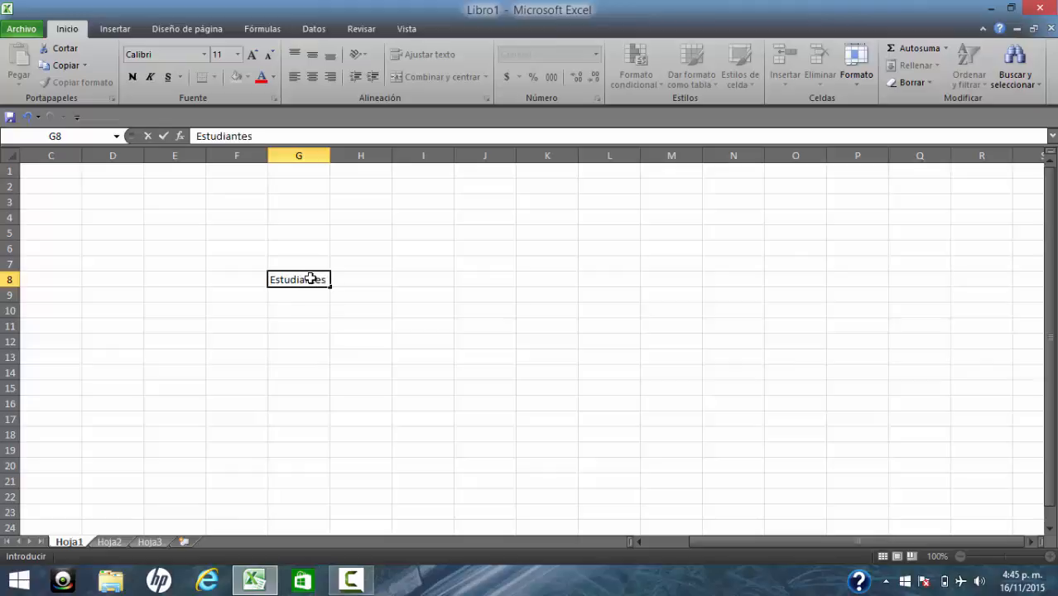
key("Return")
type("N")
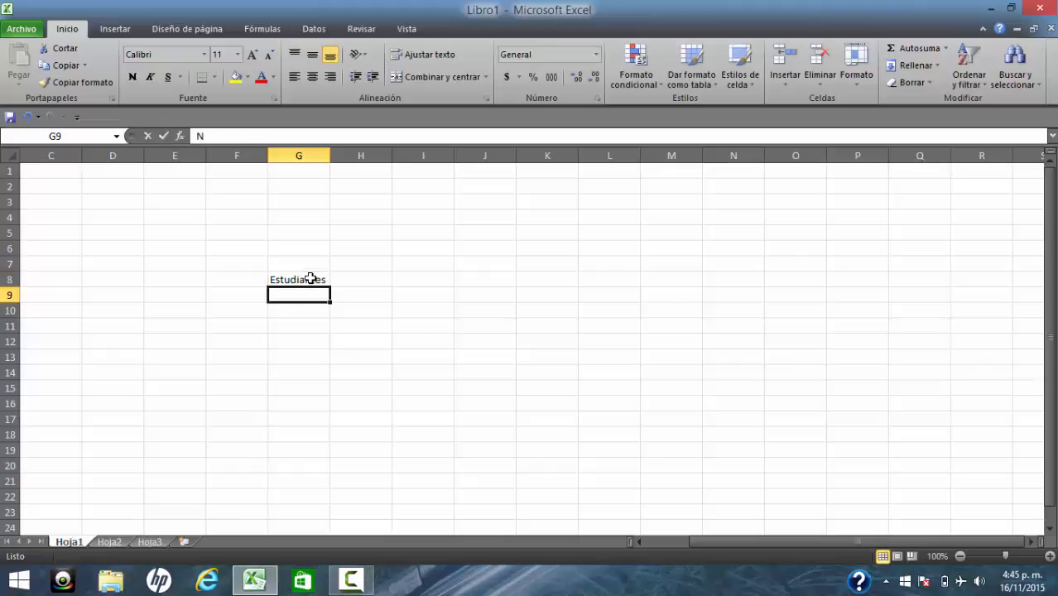
type("iños")
key("Return")
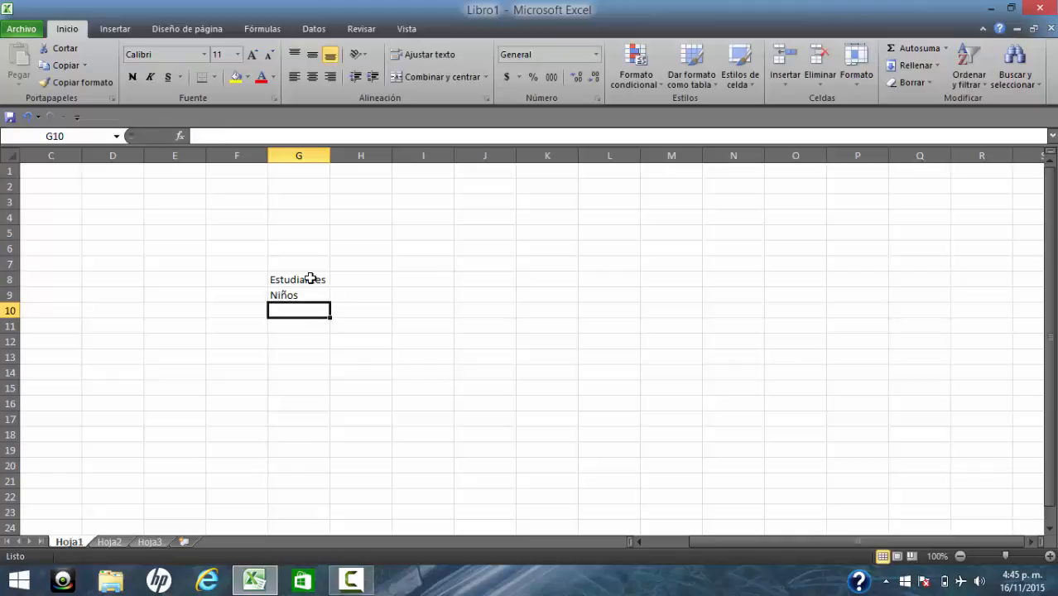
type("Niñas")
key("Tab")
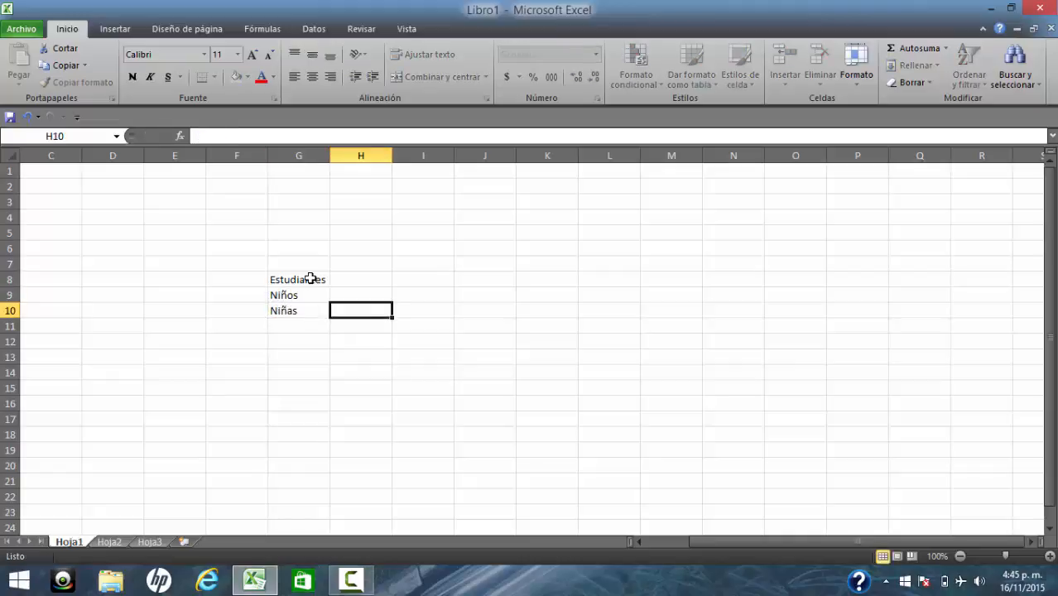
Enter the header Cantidad in H8, beside the Estudiantes label
key("Up")
key("Up")
type("Can")
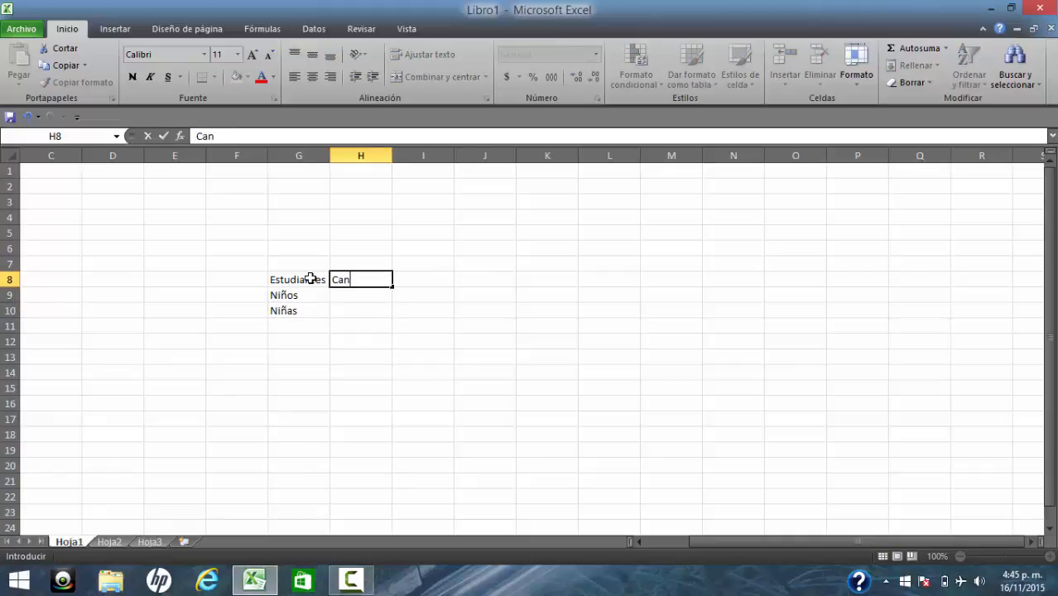
key("Return")
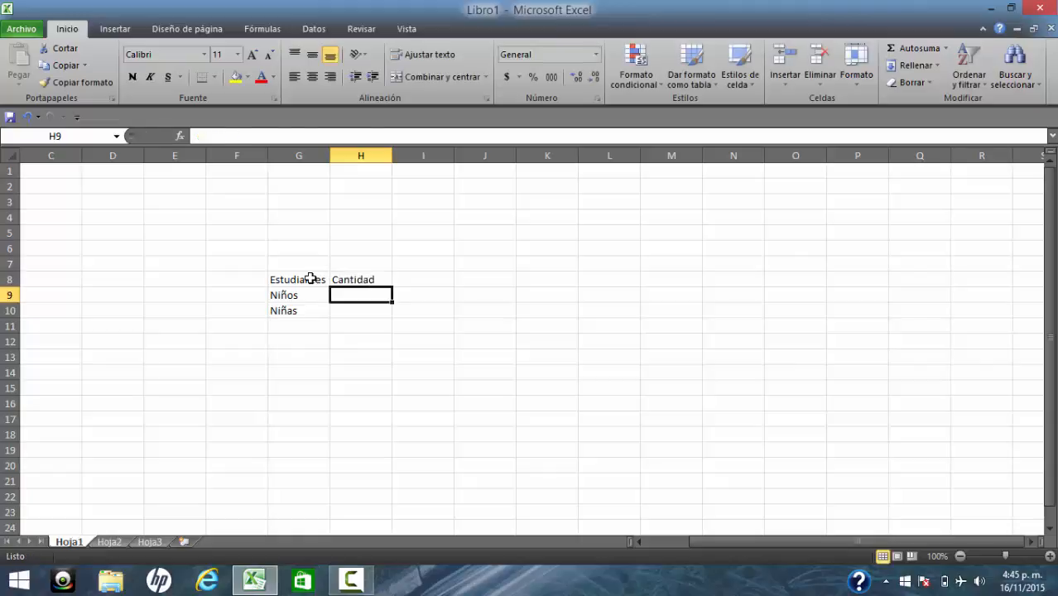
Enter the quantities 13 for Niños in H9 and 15 for Niñas in H10
type("13")
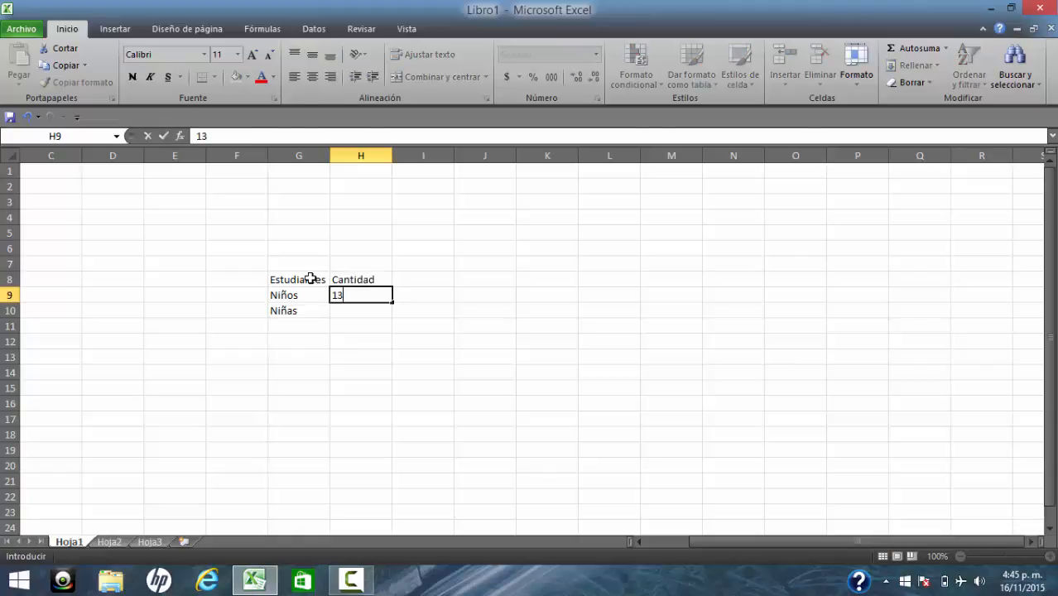
key("Return")
type("15")
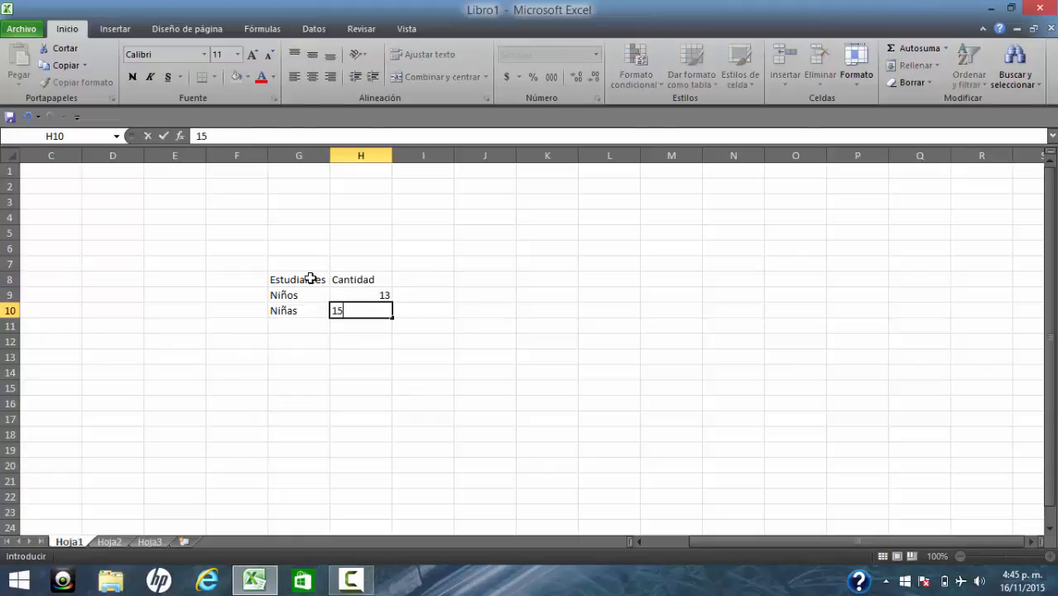
key("Return")
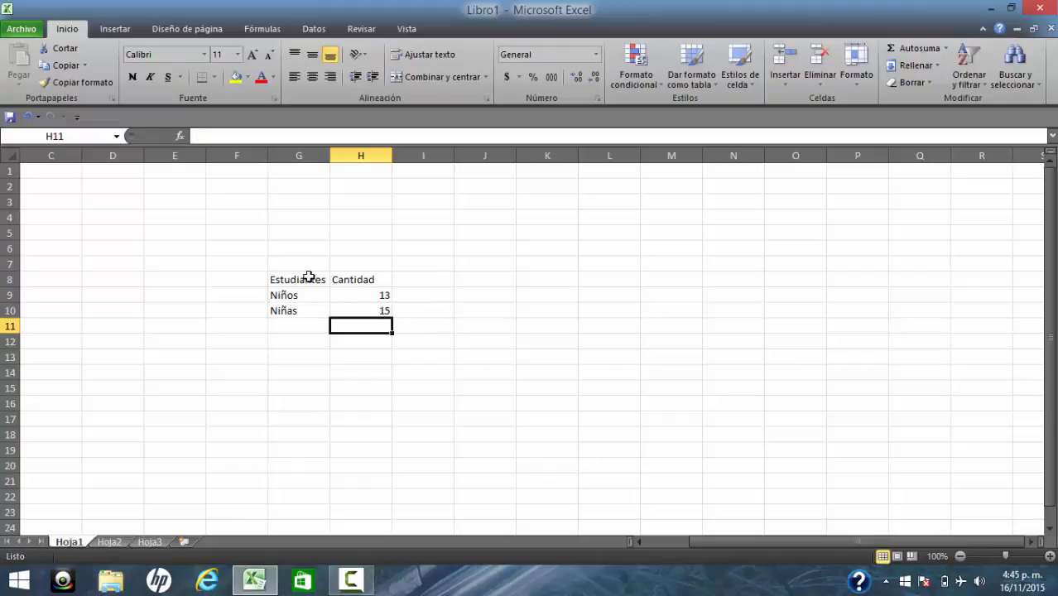
Open the full Insert Chart dialog for the student table in G8:H10
left_click_drag(302, 278, 363, 308)
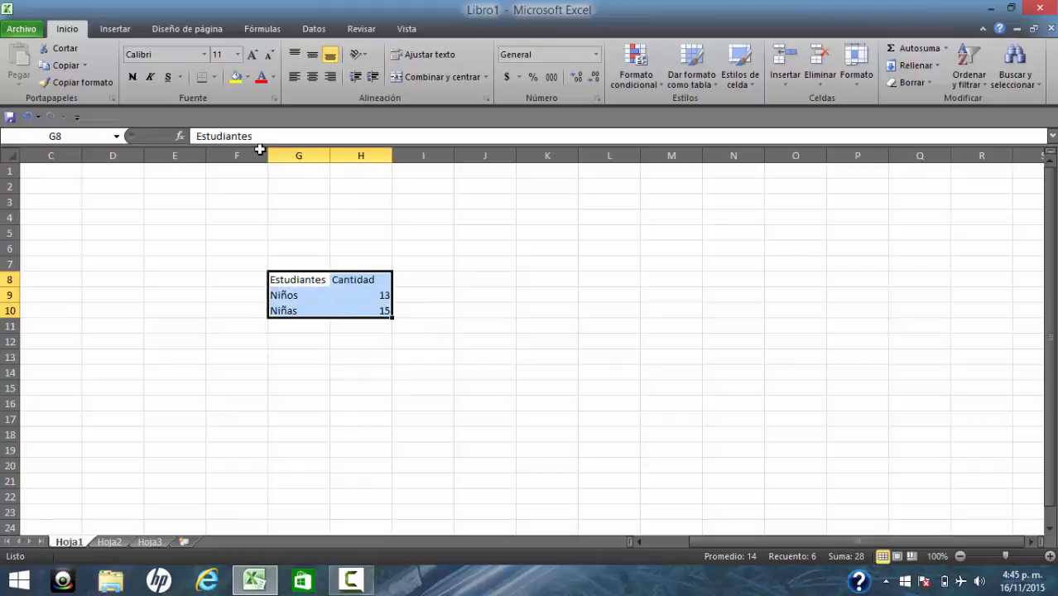
left_click(115, 29)
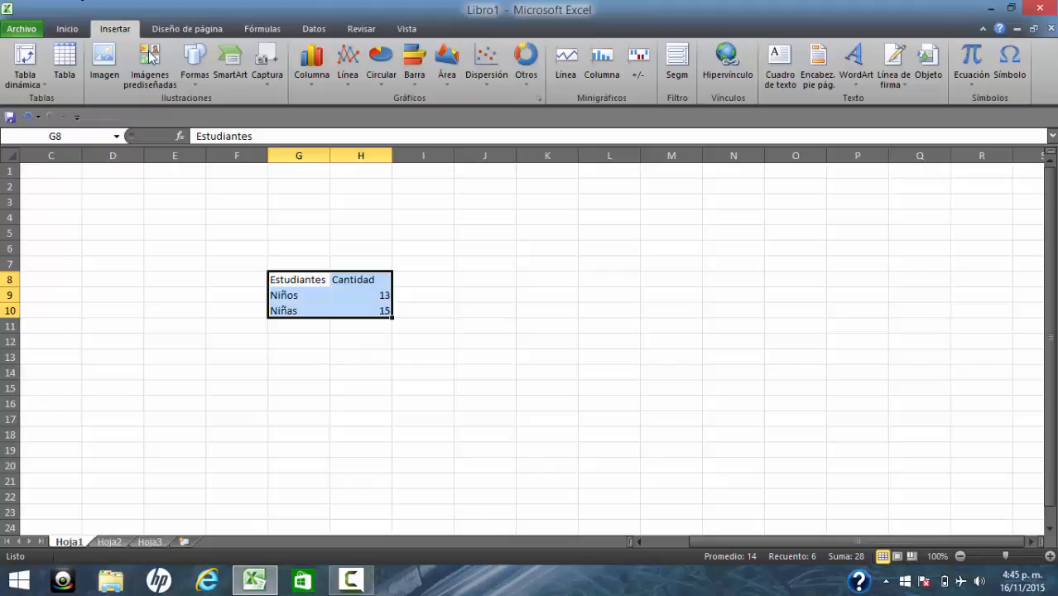
left_click(538, 98)
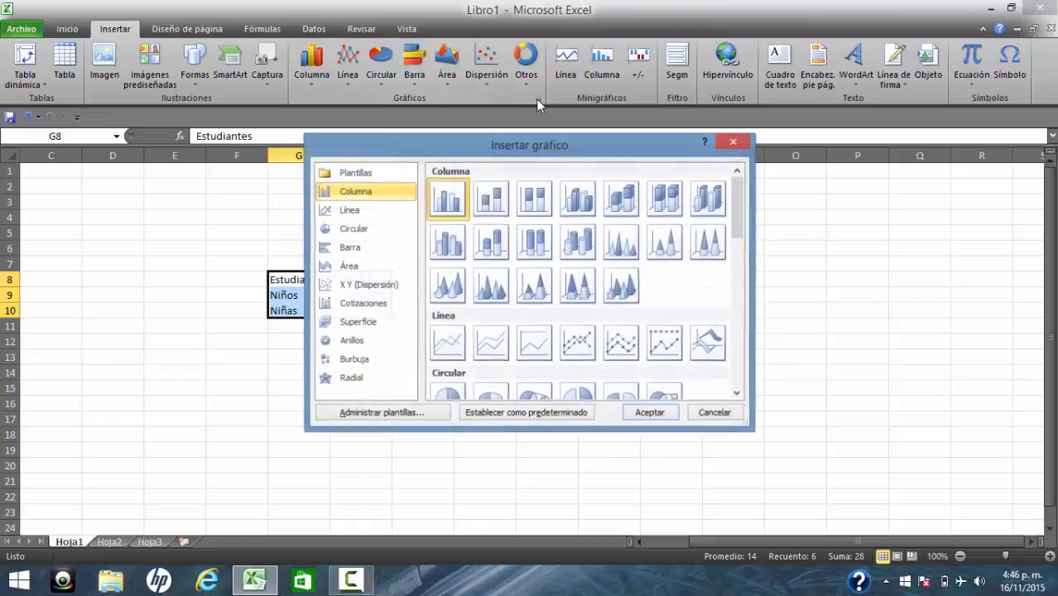
Browse the column, line, pie, bar, area and scatter categories to examine the available chart types
left_click(359, 211)
left_click(365, 229)
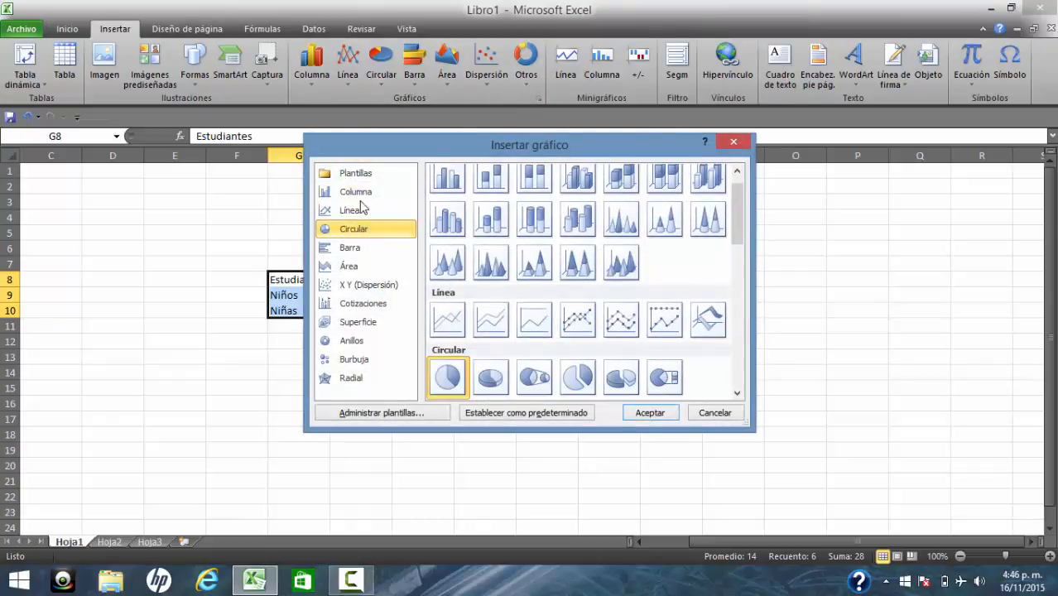
left_click(357, 194)
left_click(358, 210)
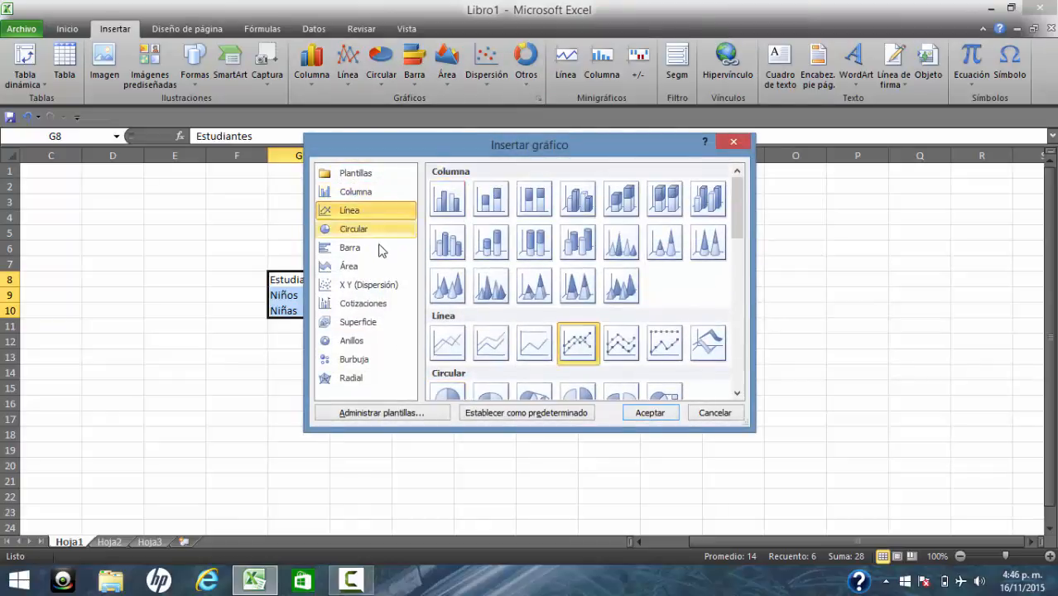
left_click(377, 237)
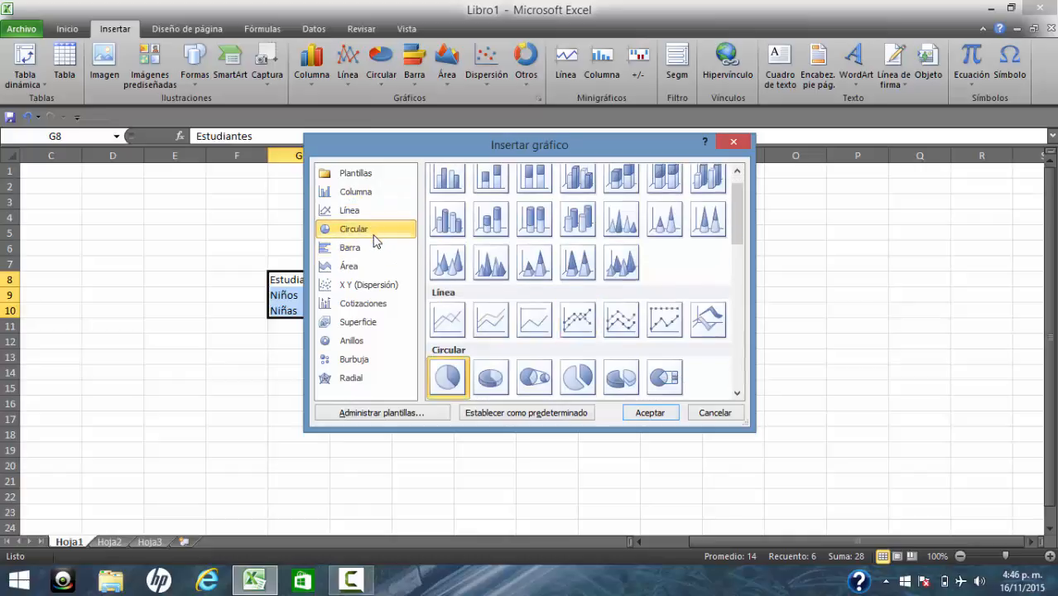
left_click(374, 247)
left_click(373, 269)
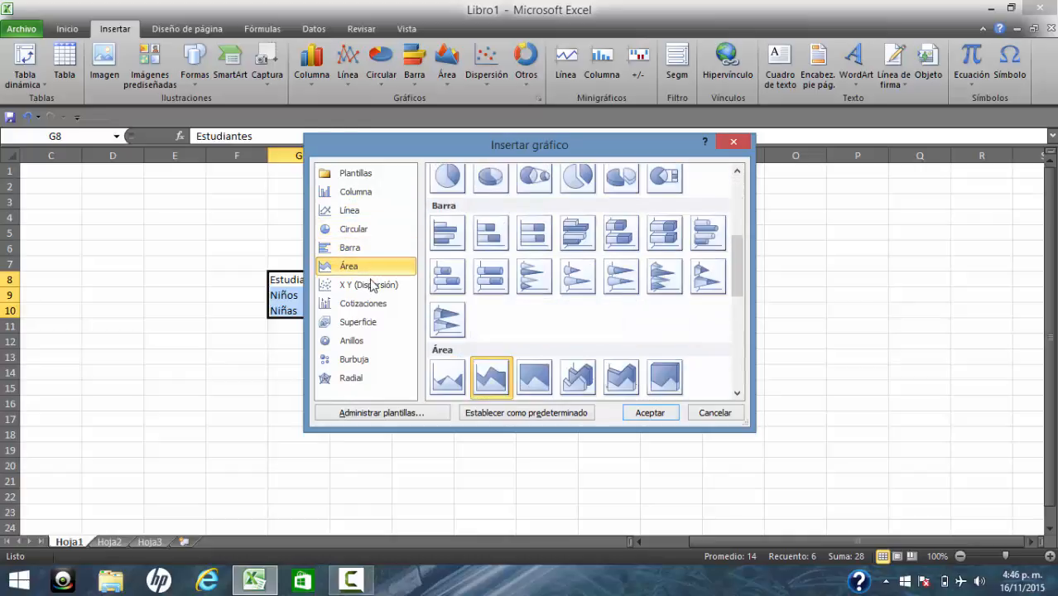
left_click(372, 286)
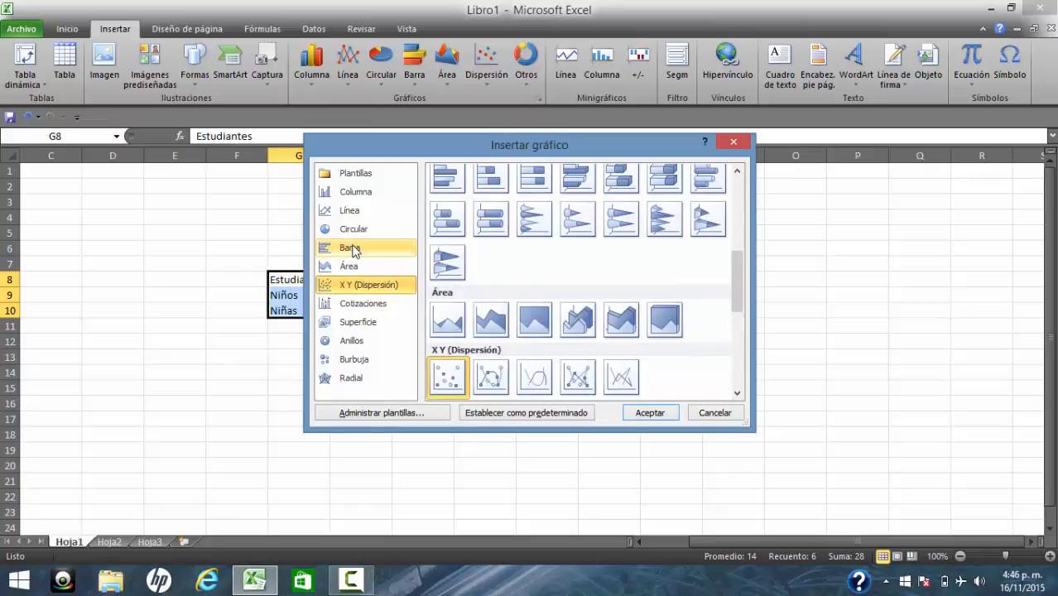
Insert a clustered bar chart of the student table and move it to the empty cells beside the data
left_click(354, 251)
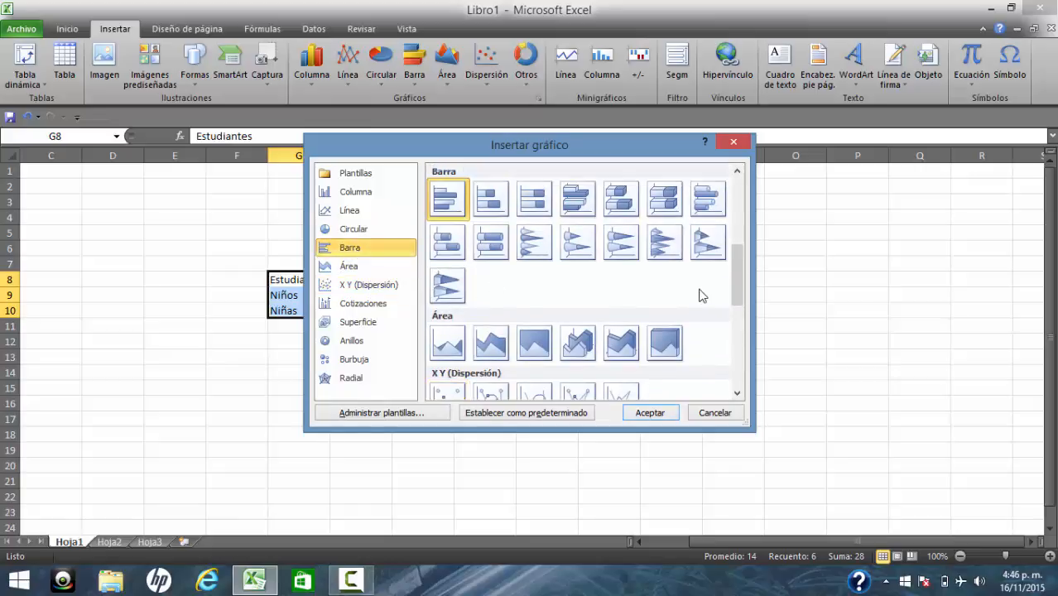
mouse_move(739, 281)
left_mouse_down()
mouse_move(741, 305)
mouse_move(735, 273)
left_mouse_up()
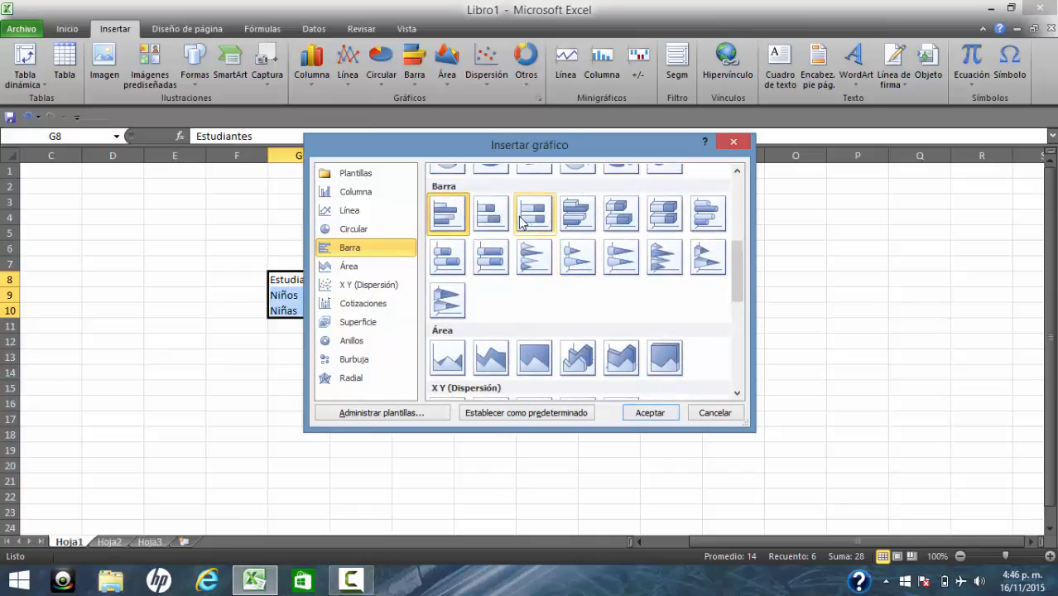
left_click(506, 219)
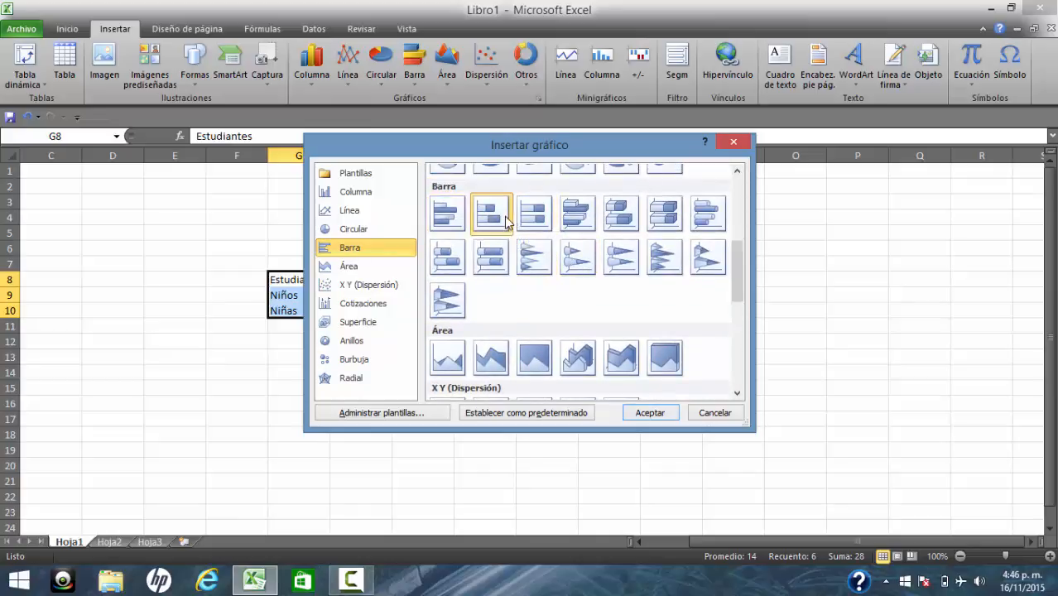
left_click(445, 218)
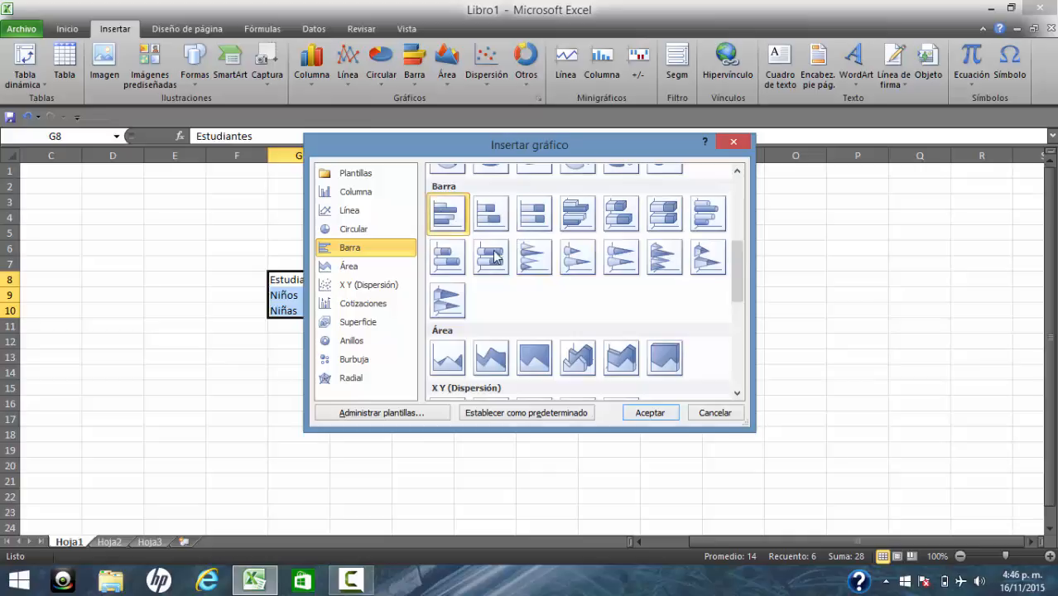
left_click(674, 412)
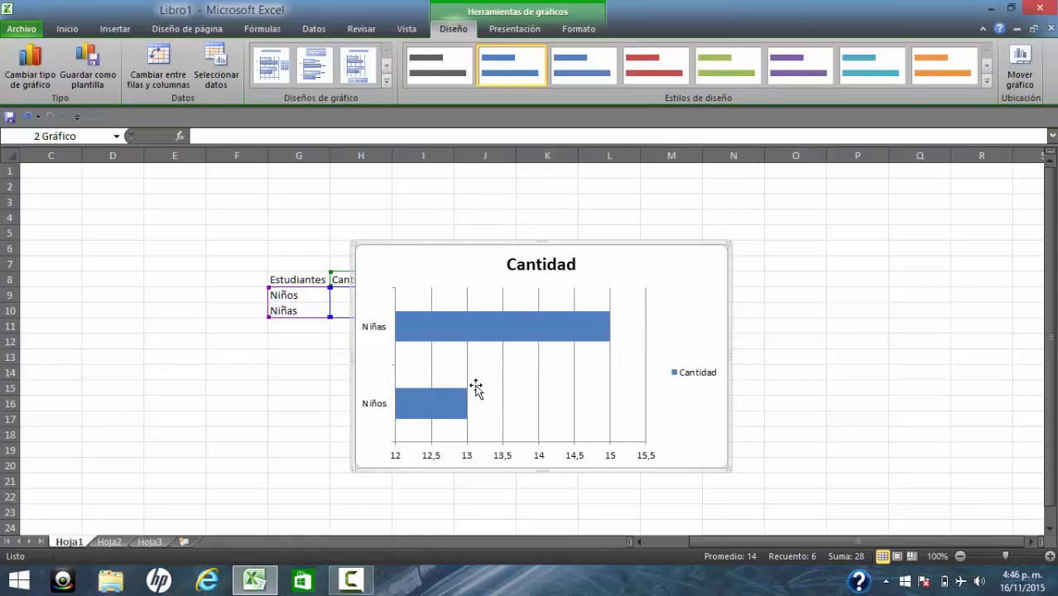
left_click_drag(694, 250, 789, 228)
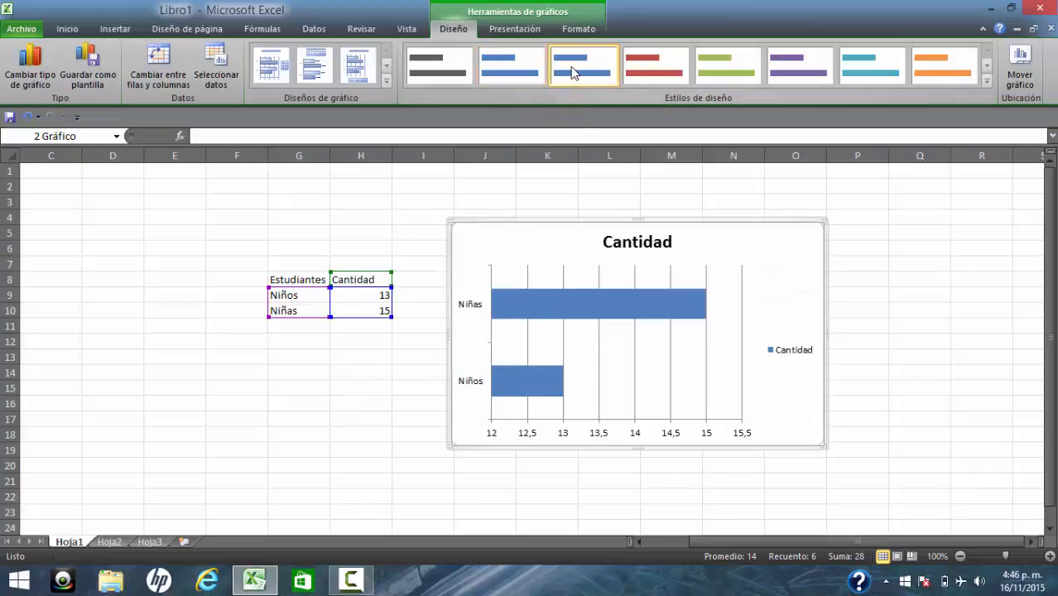
Apply the green style to the Cantidad chart and choose the layout with value labels inside the bars and the legend at the side
left_click(679, 72)
left_click(713, 74)
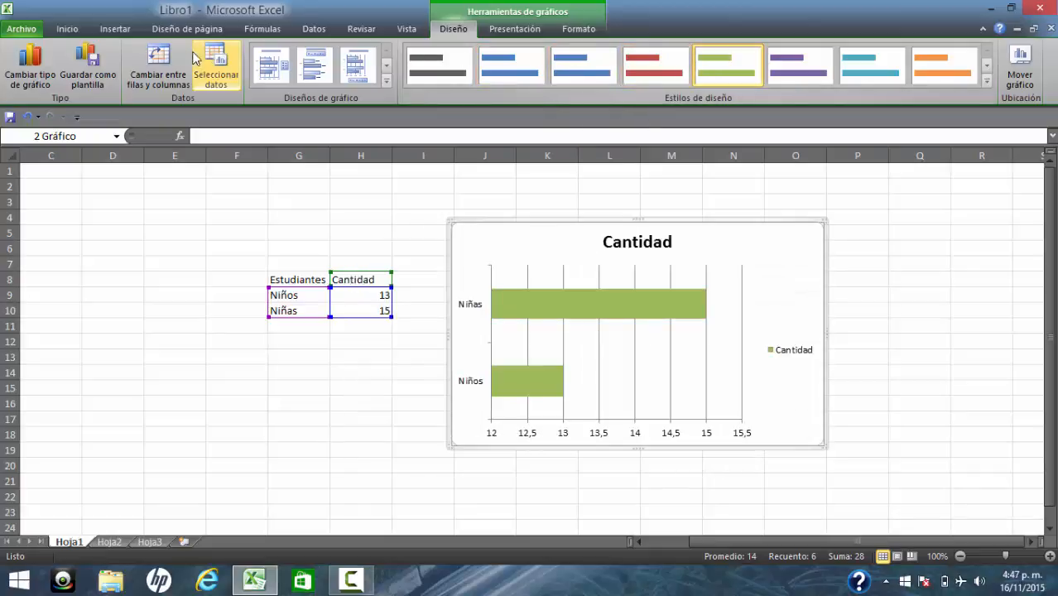
left_click(357, 73)
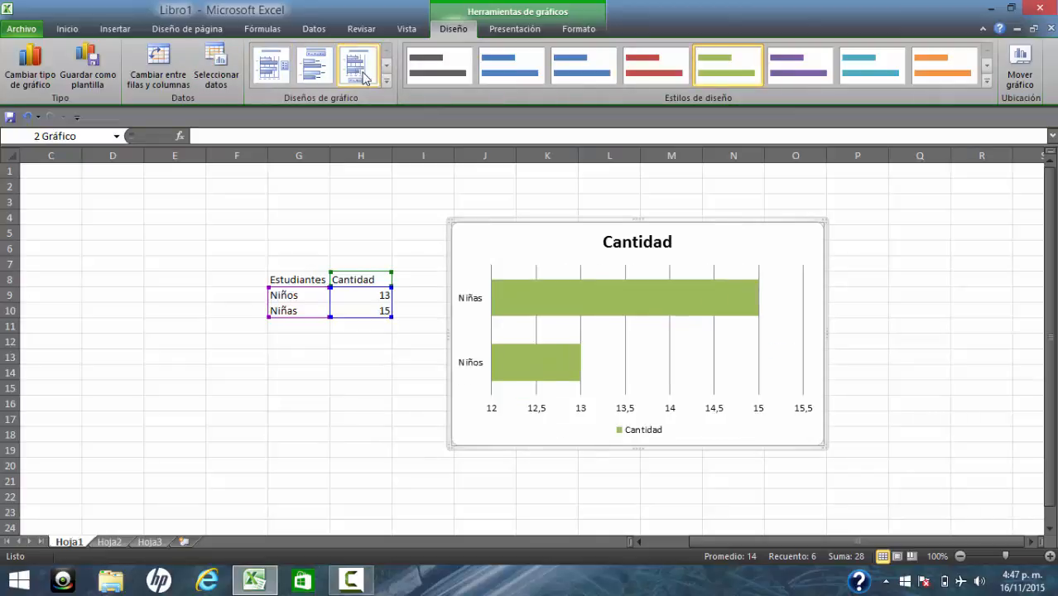
left_click(385, 81)
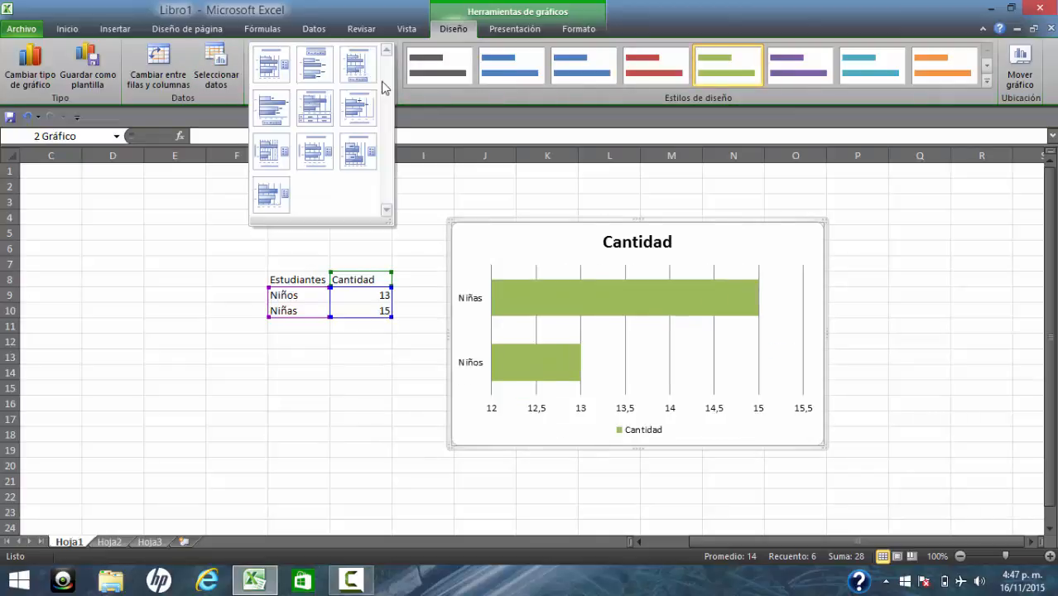
left_click(320, 157)
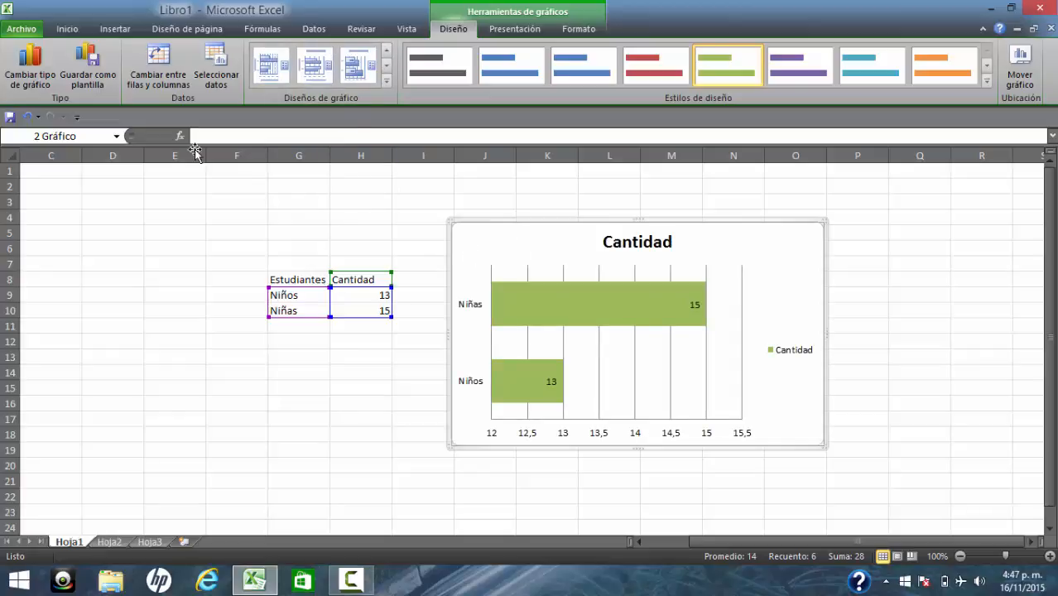
Change the Cantidad chart type to a flat exploded pie
left_click(19, 76)
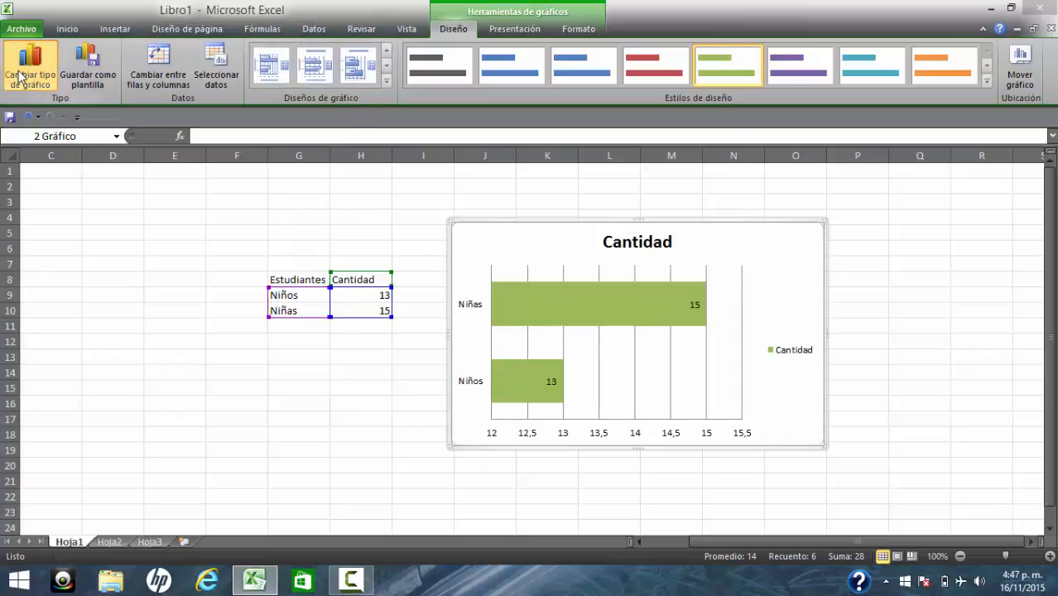
left_click(485, 324)
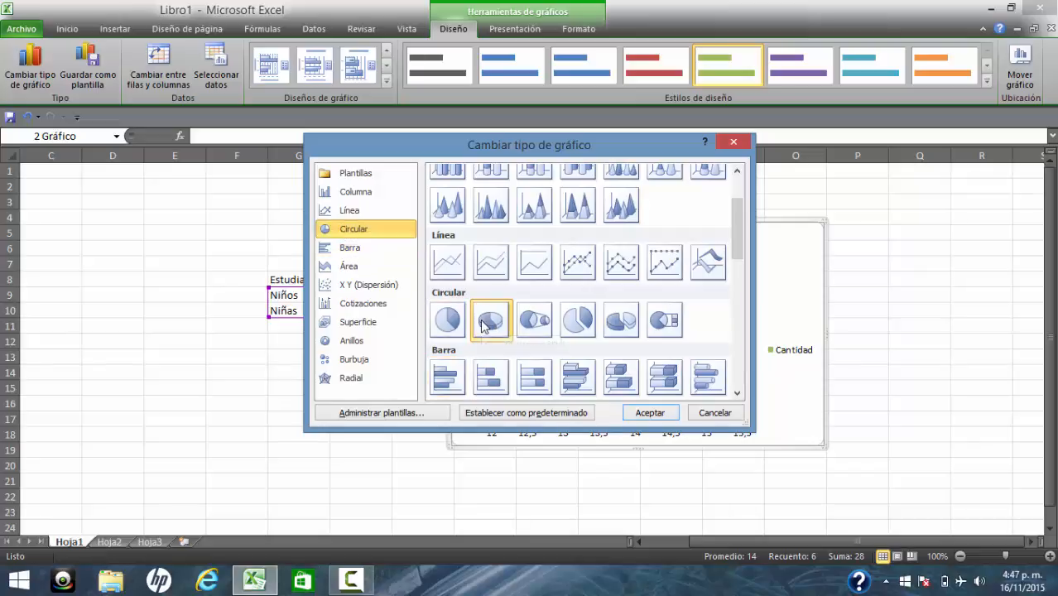
left_click(581, 329)
left_click(645, 413)
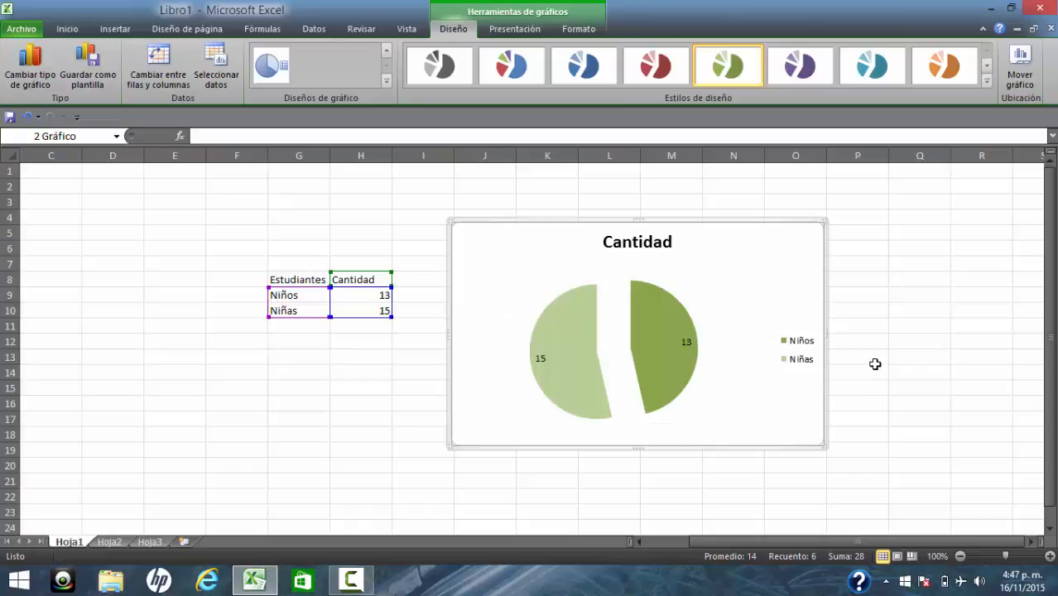
right_click(664, 349)
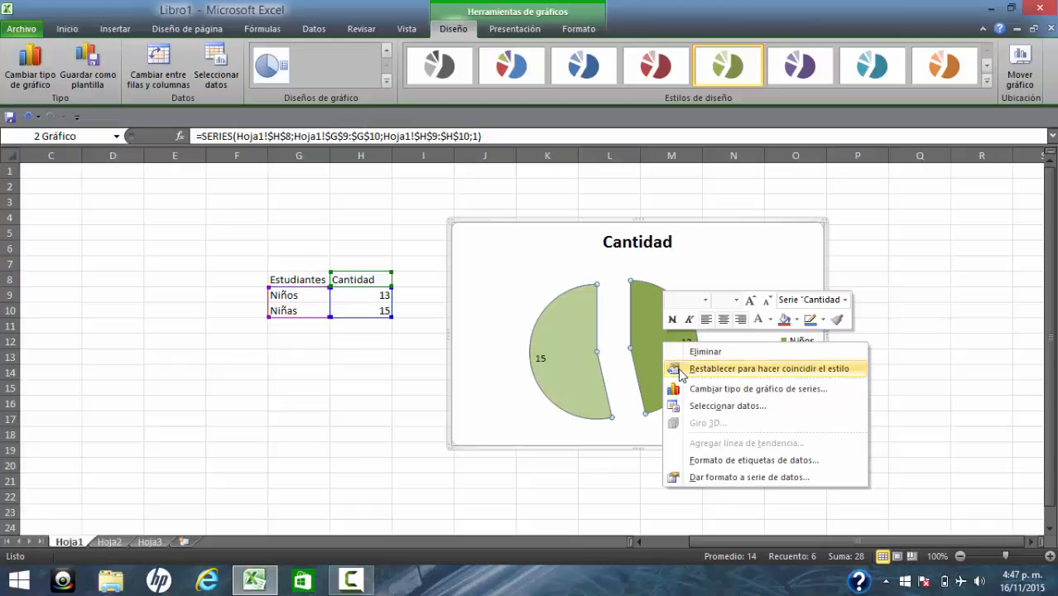
key("Escape")
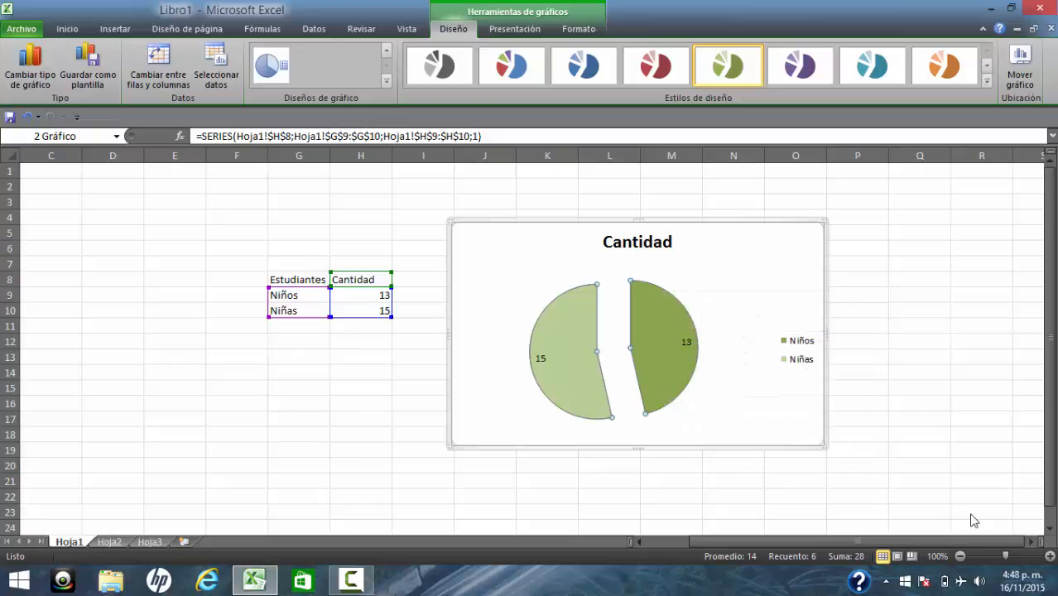